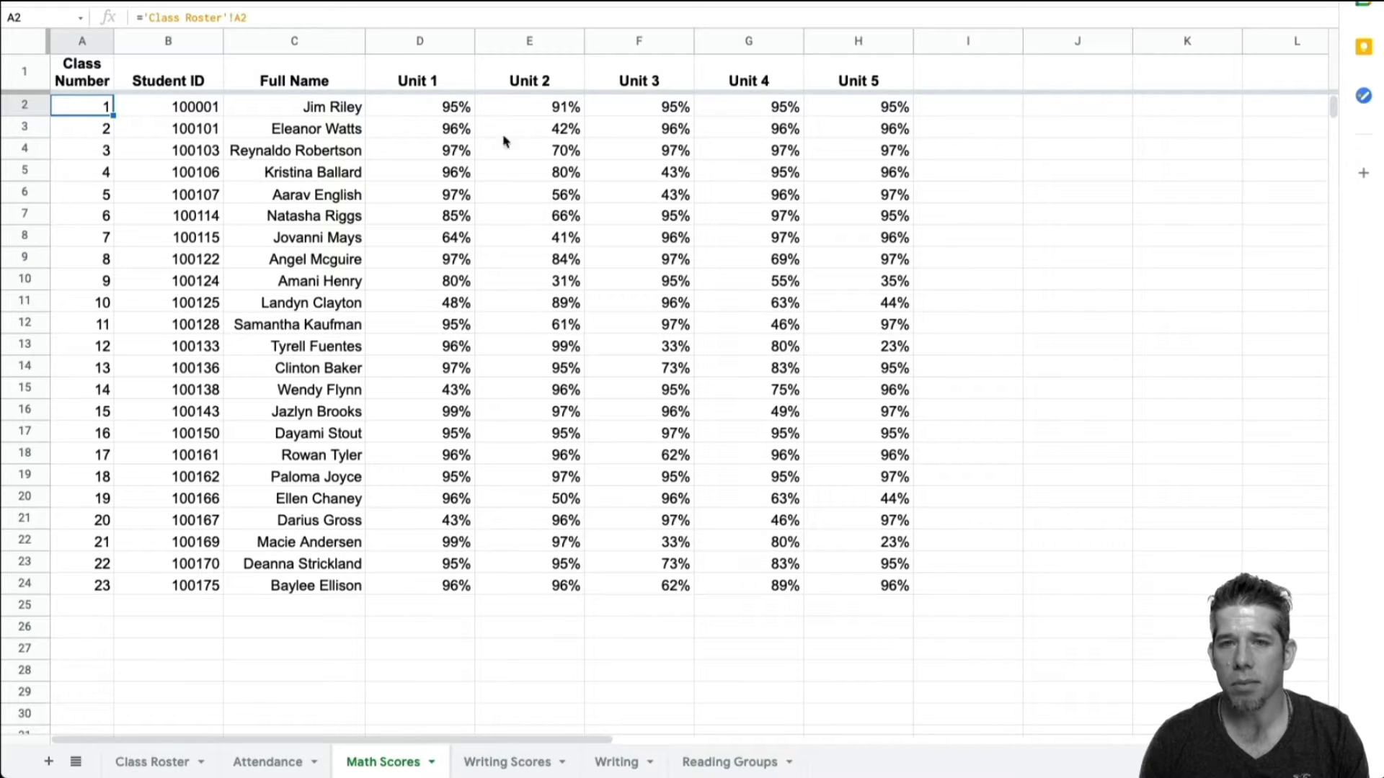
# Apply a color scale conditional format to the Unit 1–5 scores in D2:H24, using the red-to-white-to-green preset
pyautogui.moveTo(419, 107); pyautogui.dragTo(891, 592)
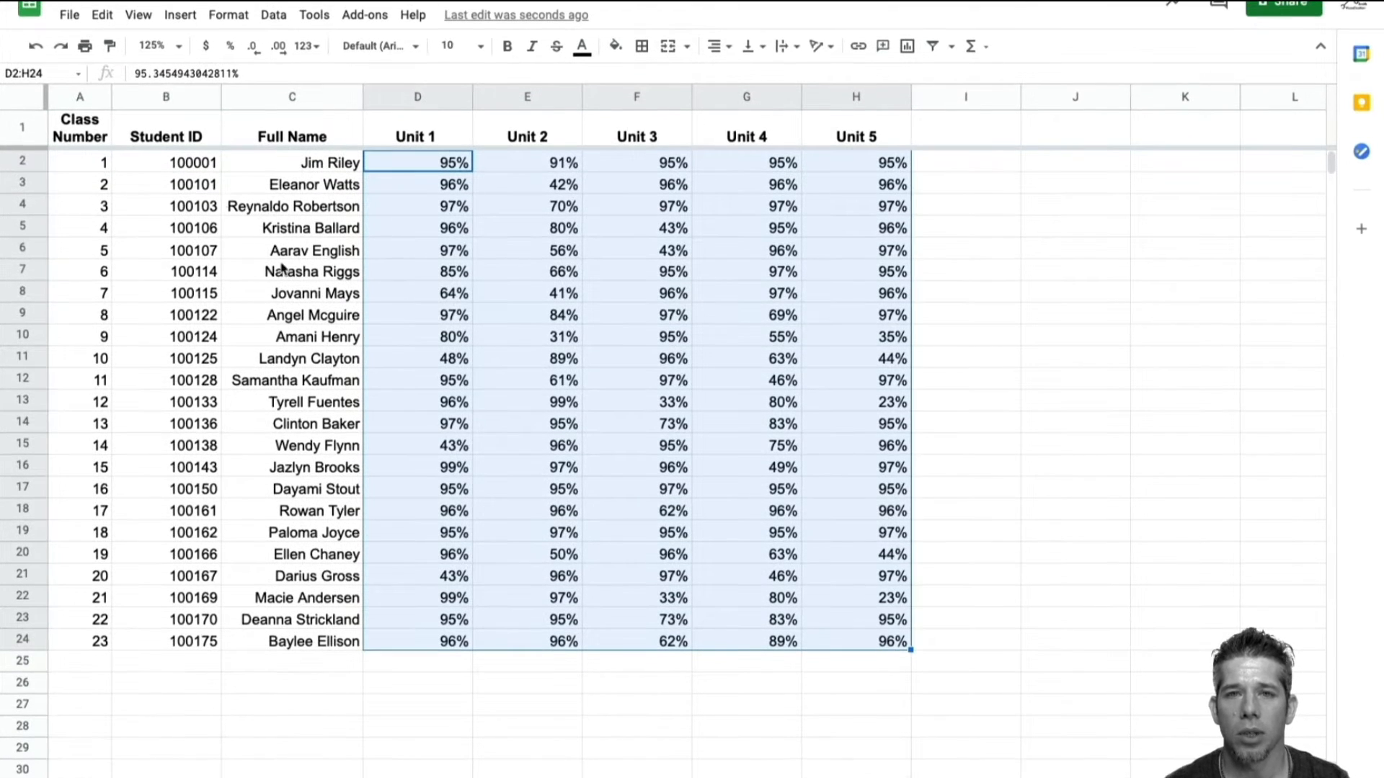
pyautogui.click(225, 22)
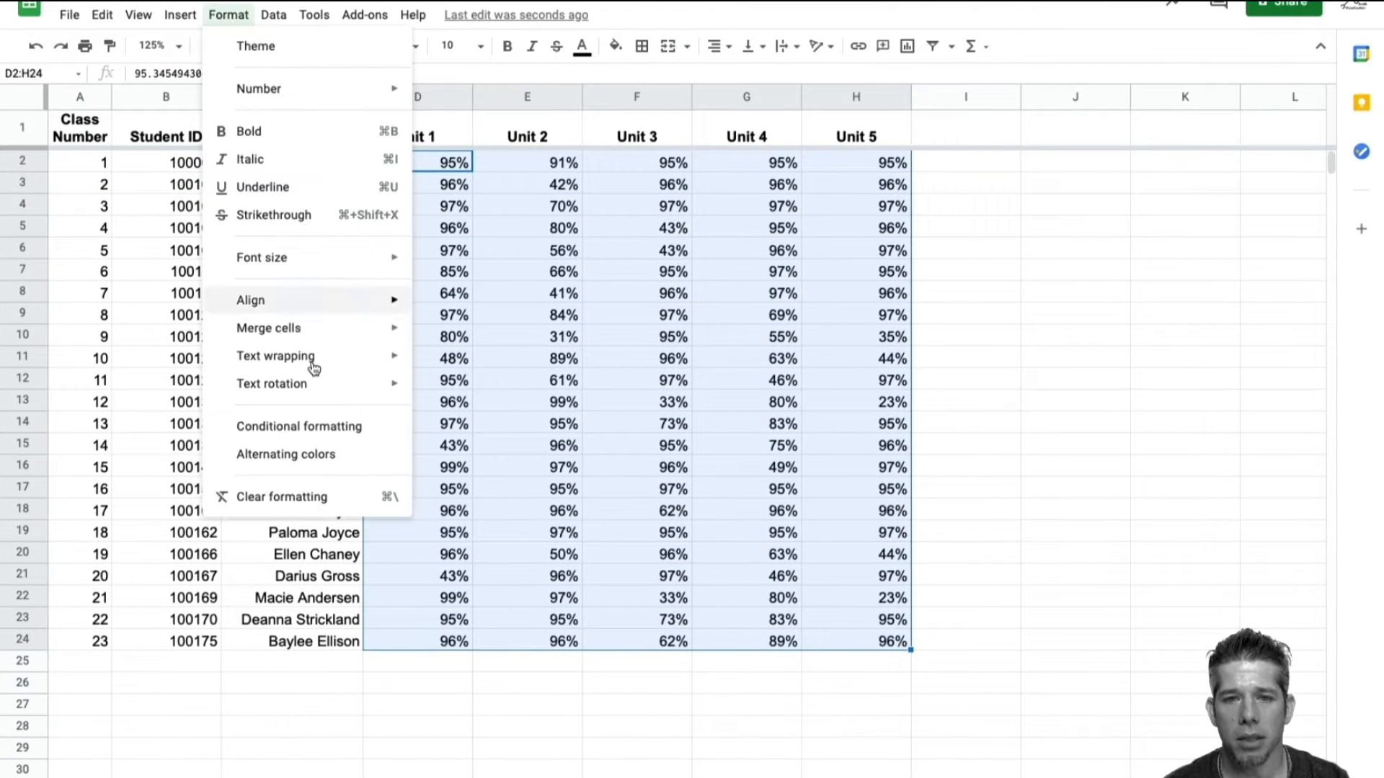
pyautogui.click(308, 431)
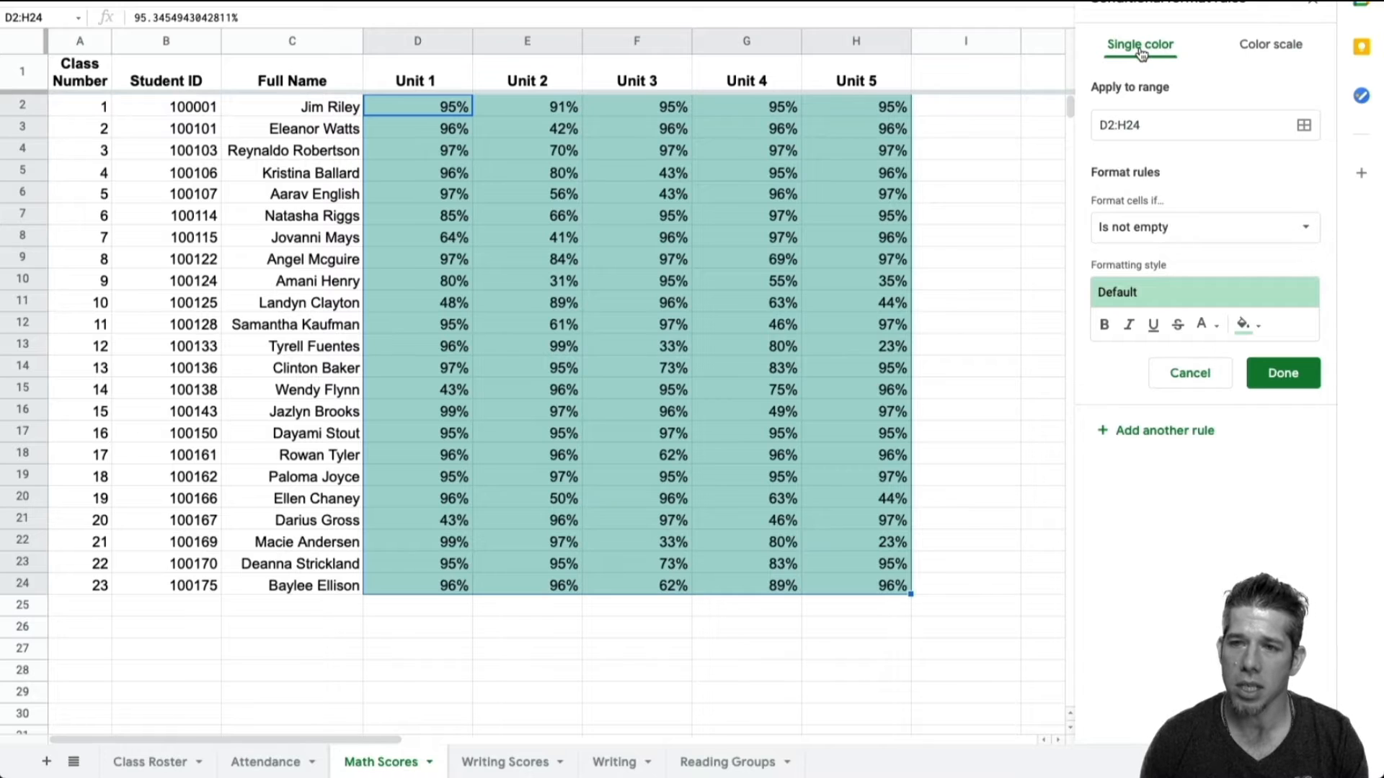
pyautogui.click(1277, 54)
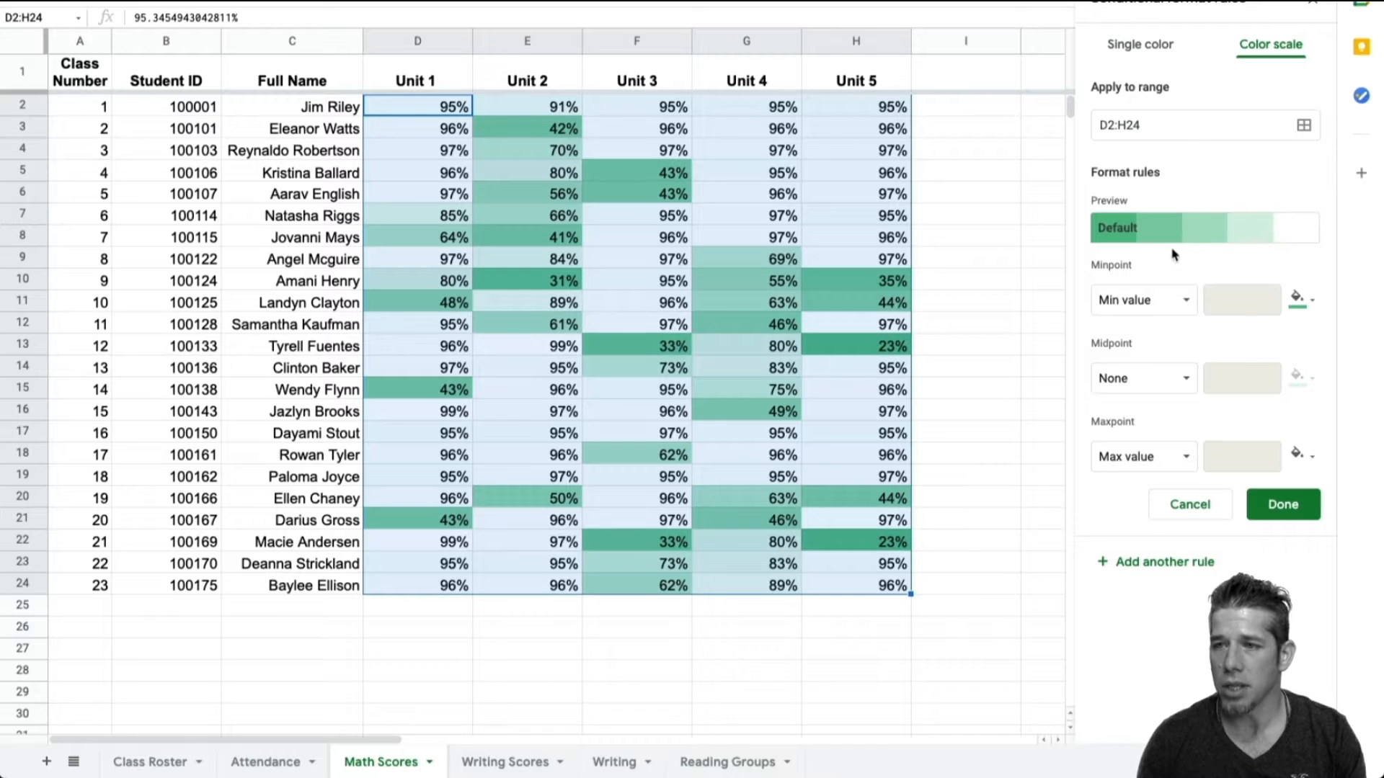
pyautogui.click(1206, 232)
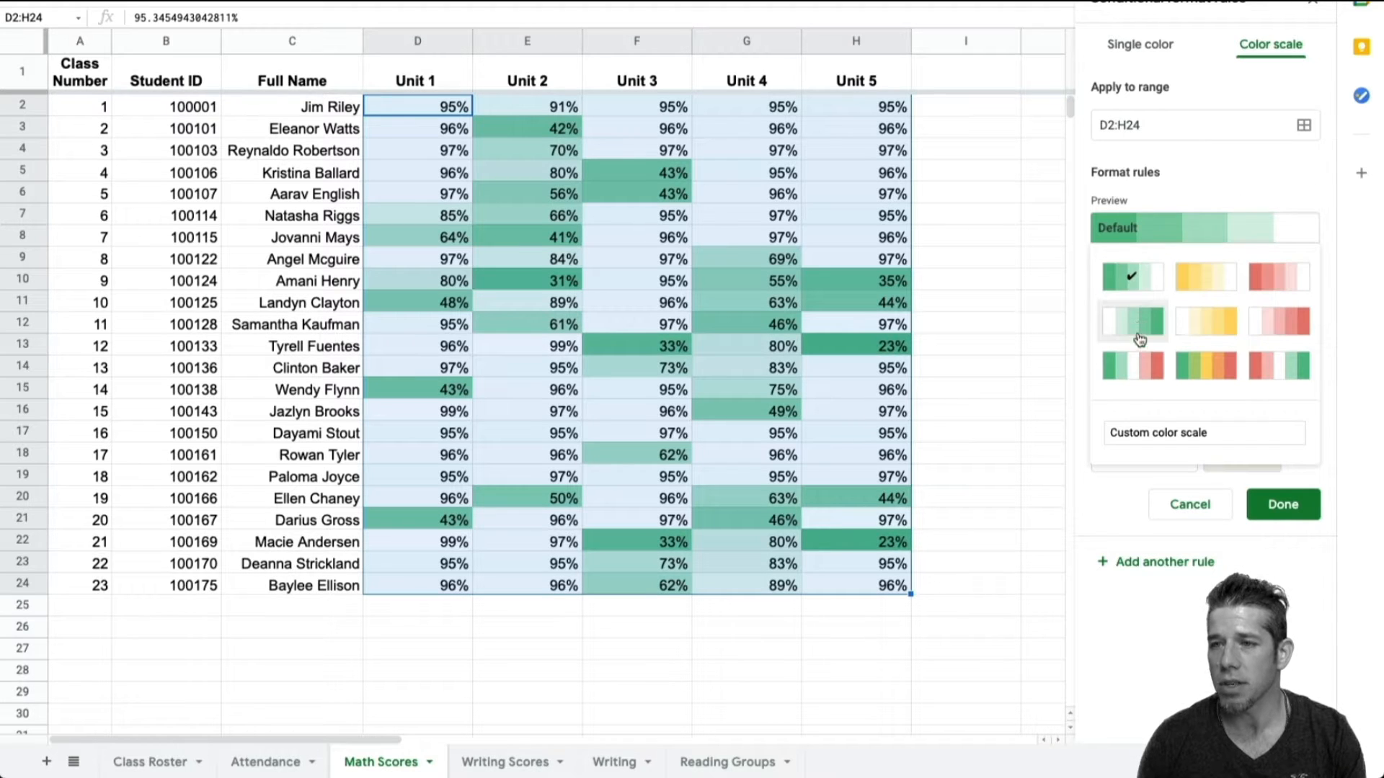
pyautogui.click(1138, 372)
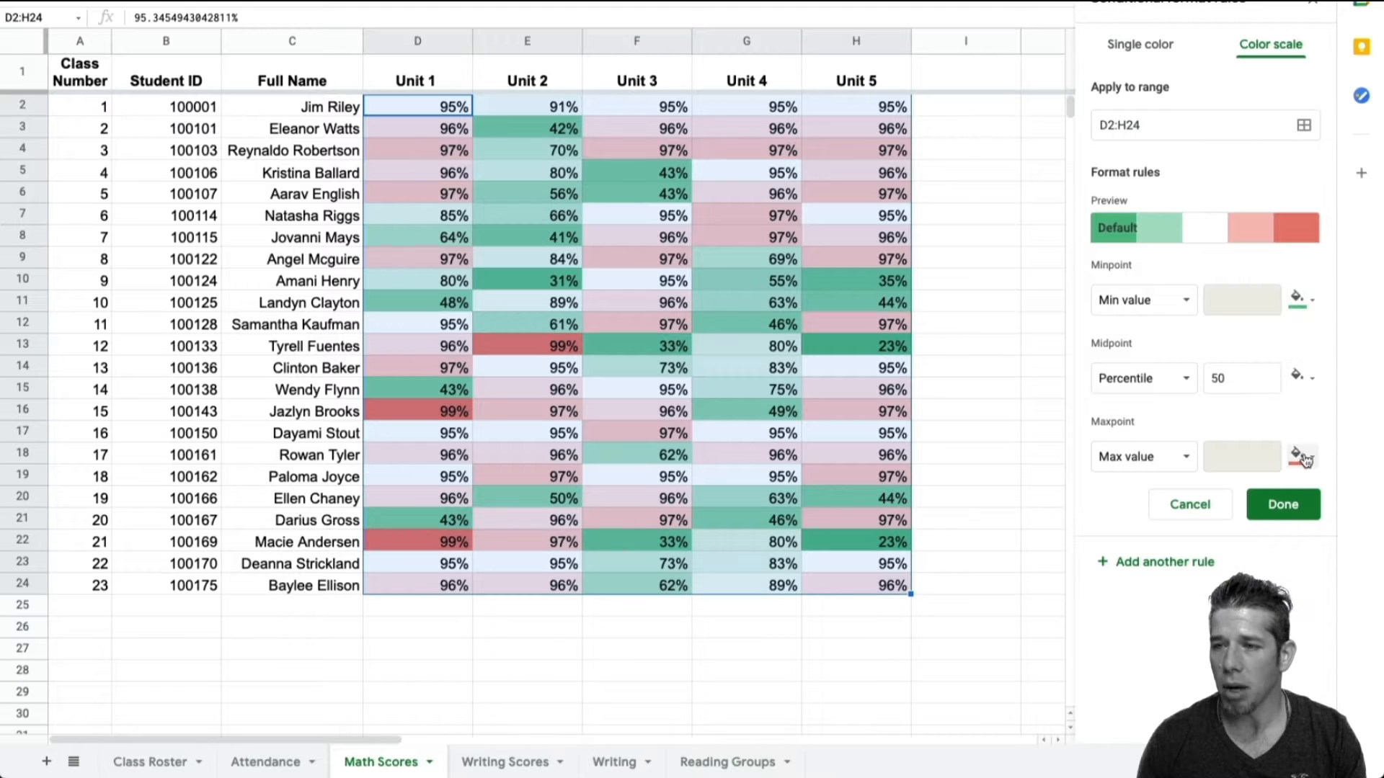
pyautogui.click(1205, 226)
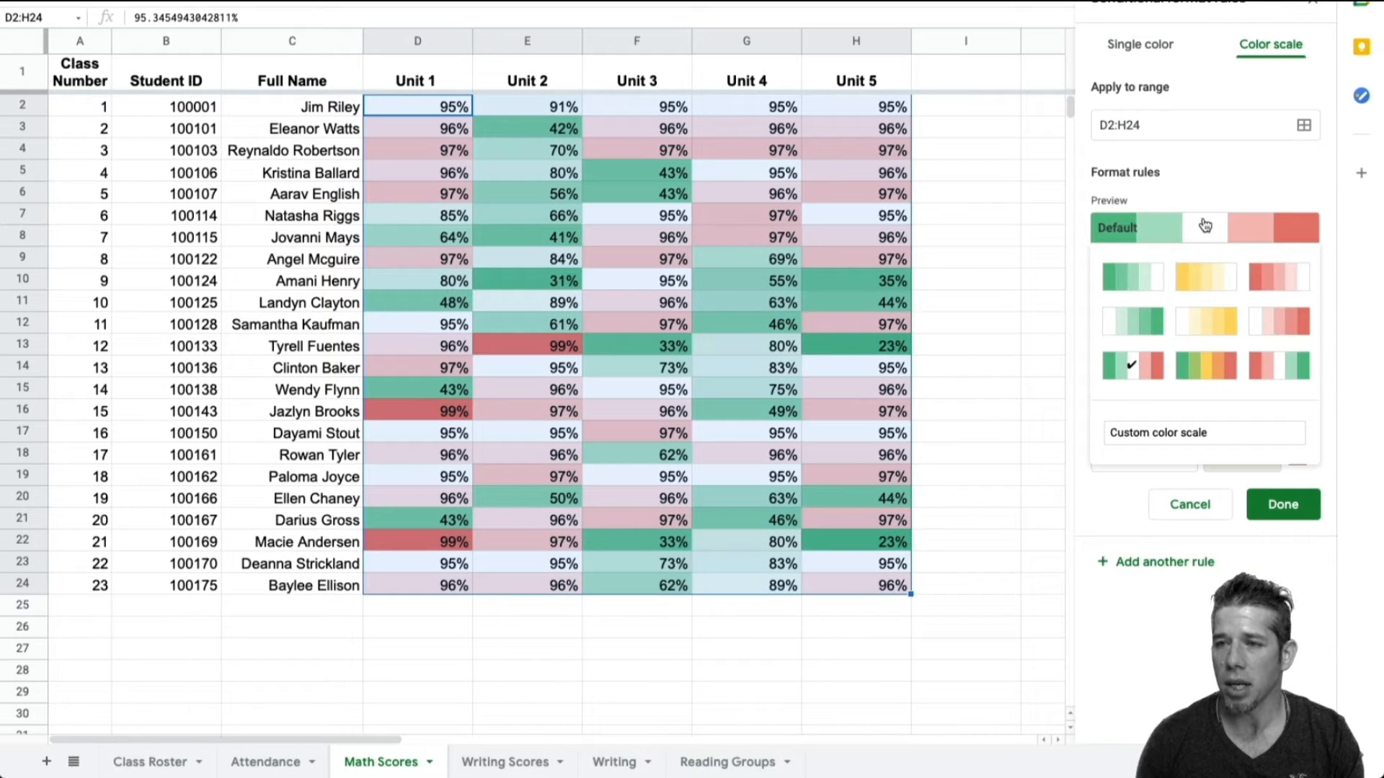
pyautogui.click(1281, 368)
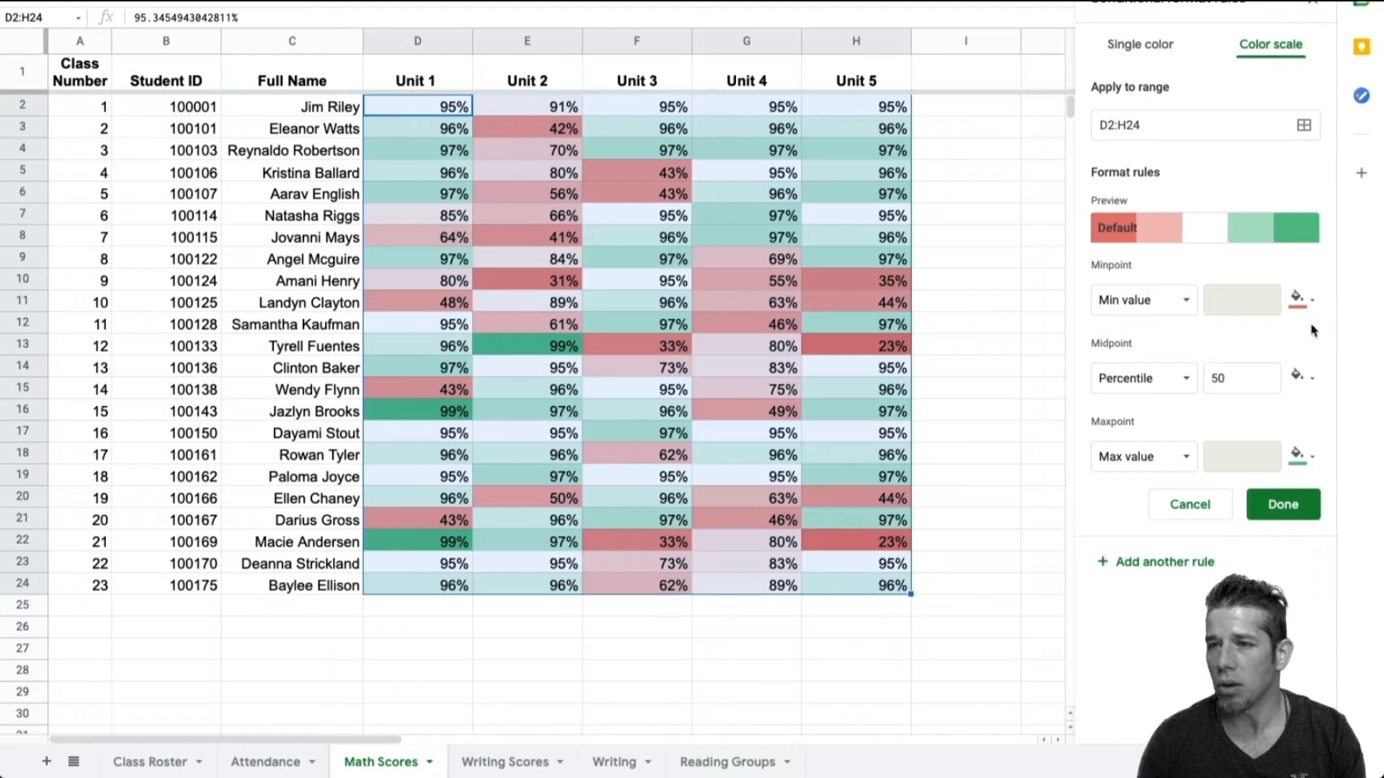
# Customize the color scale with a red minpoint, a light red midpoint and a yellow maxpoint, and save the rule
pyautogui.click(1312, 303)
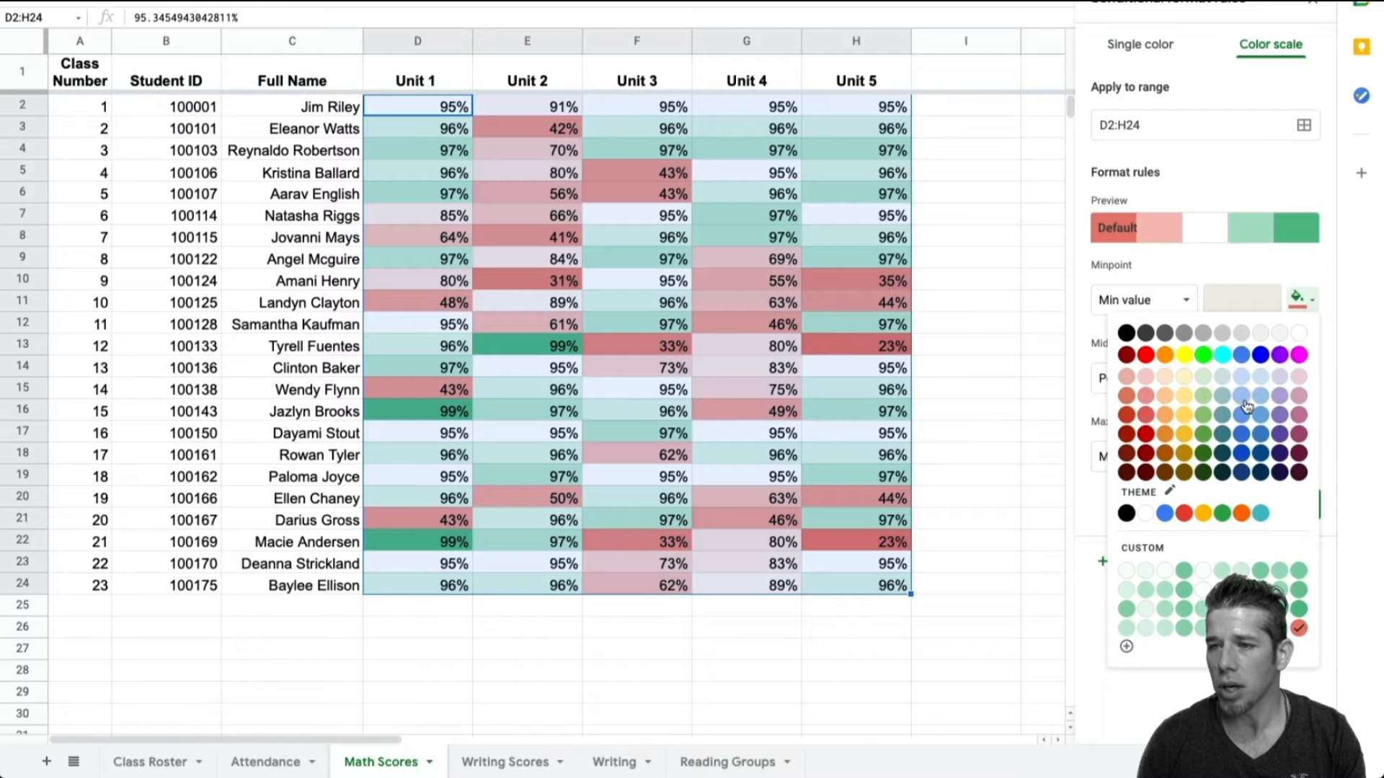
pyautogui.click(1186, 514)
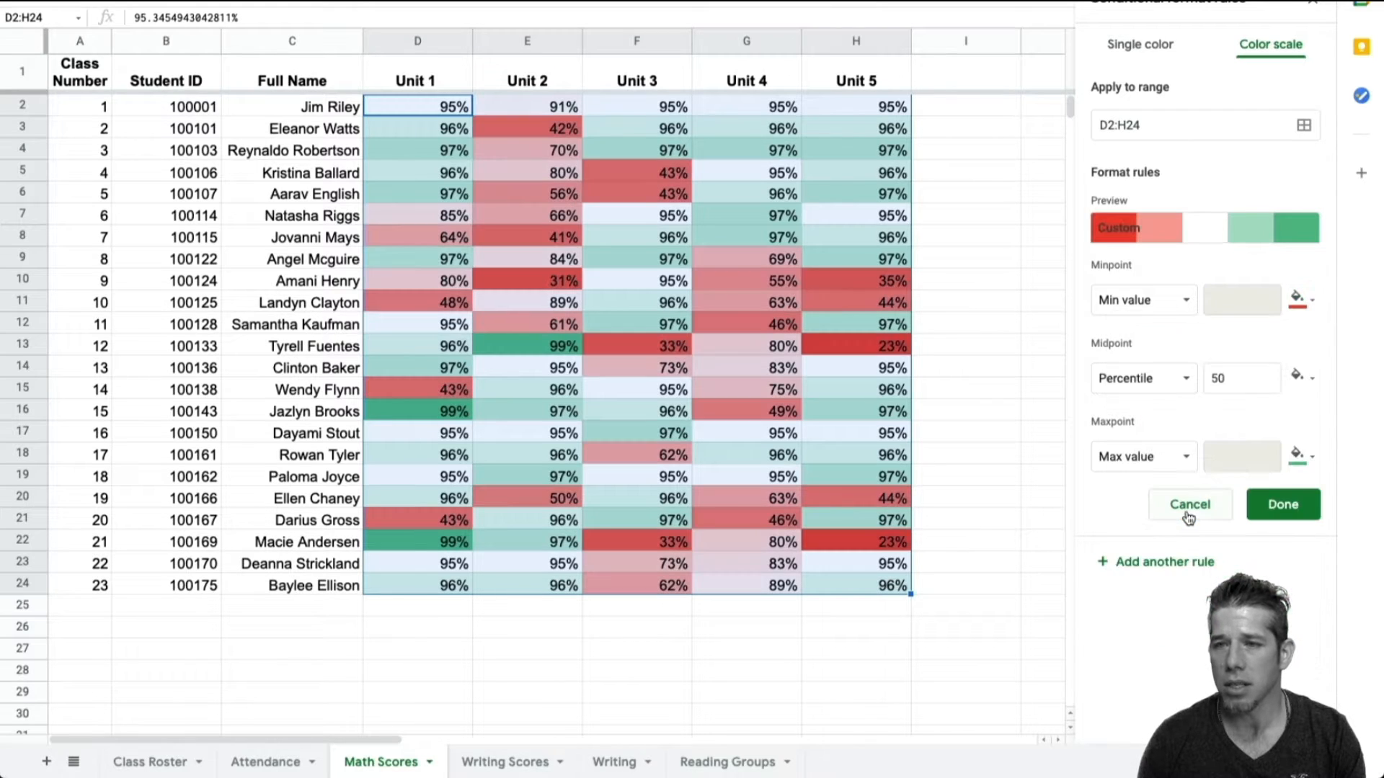
pyautogui.click(1310, 467)
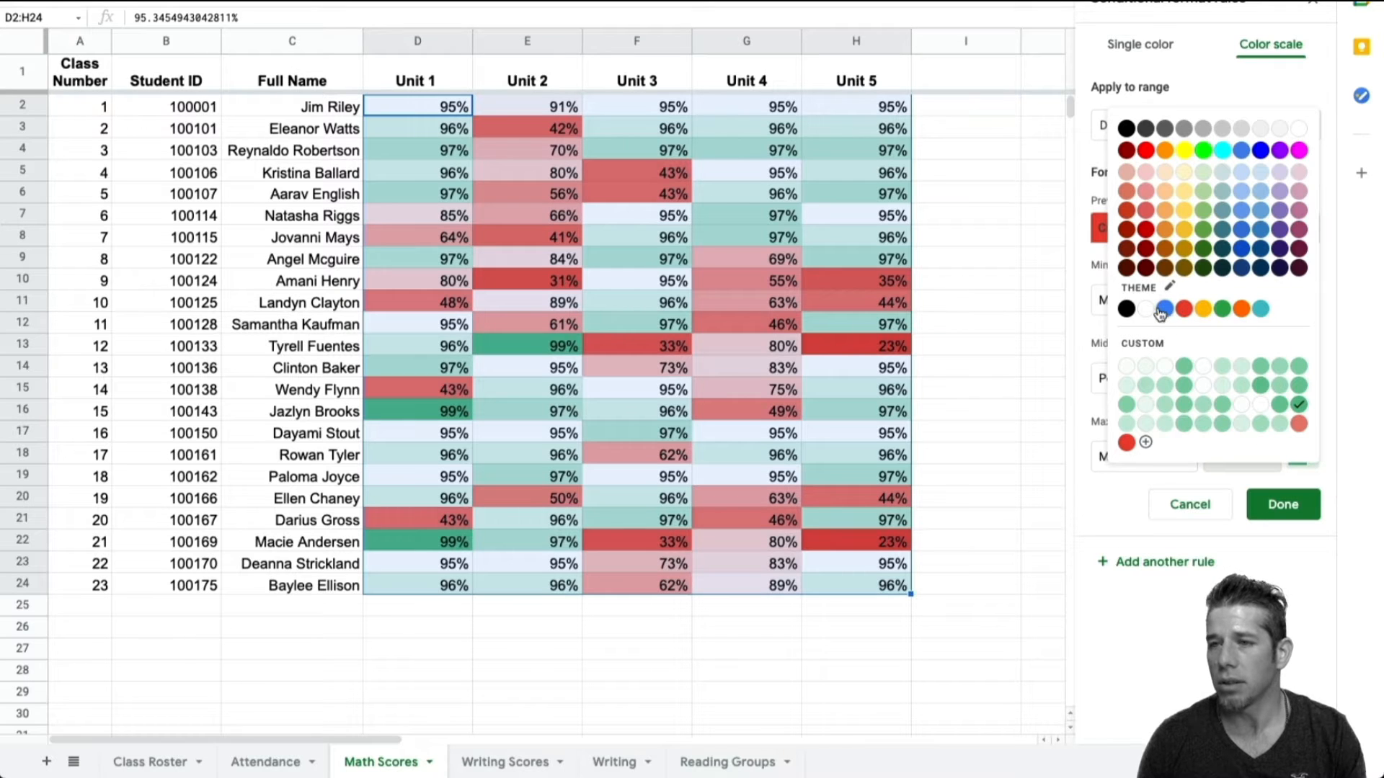
pyautogui.click(1201, 312)
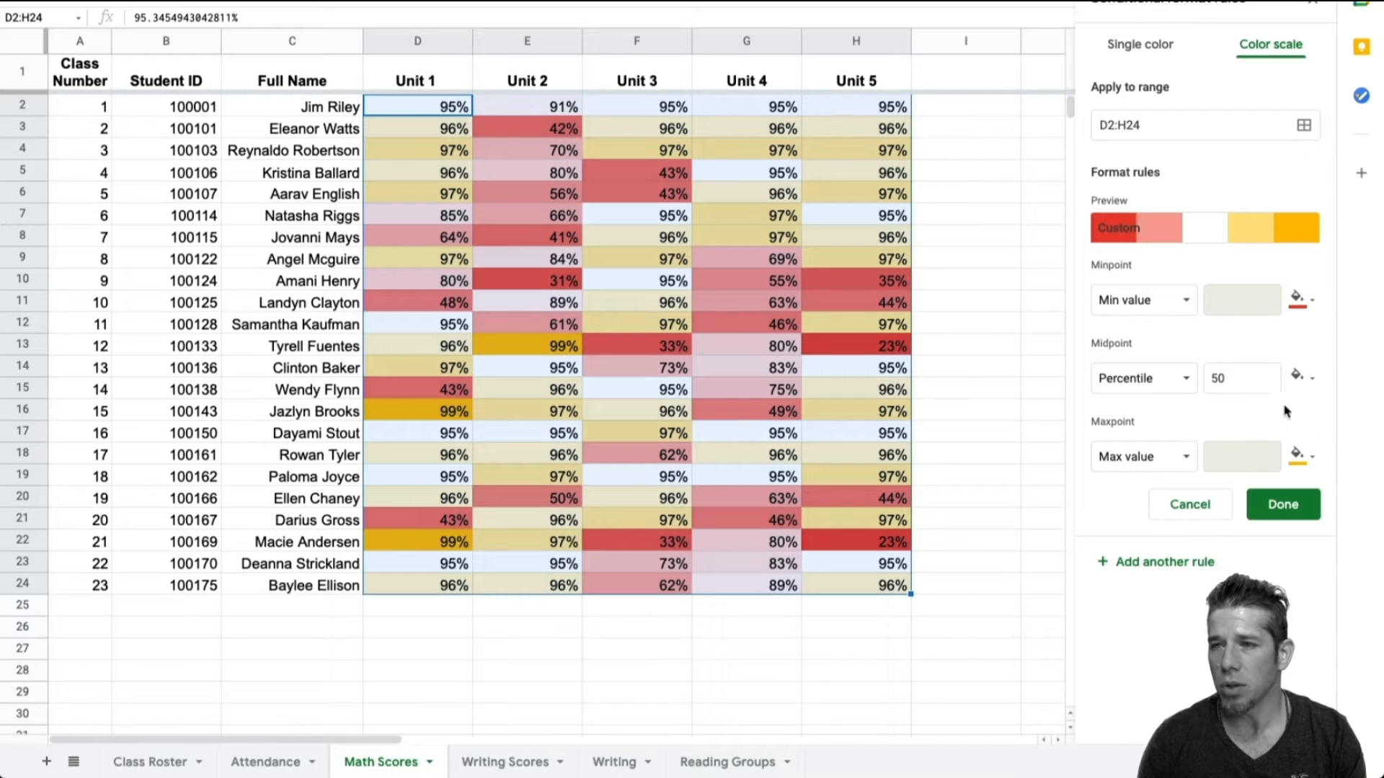
pyautogui.click(1302, 382)
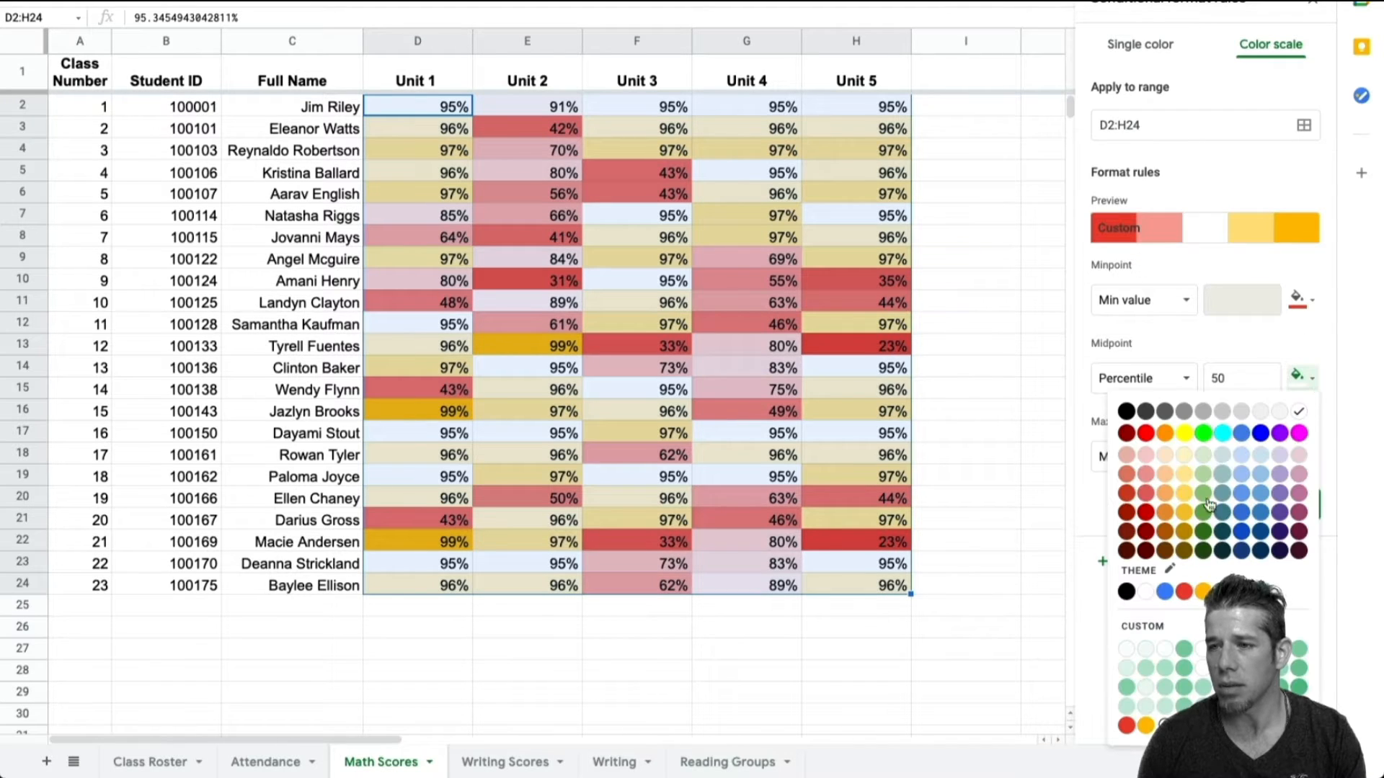
pyautogui.click(1146, 494)
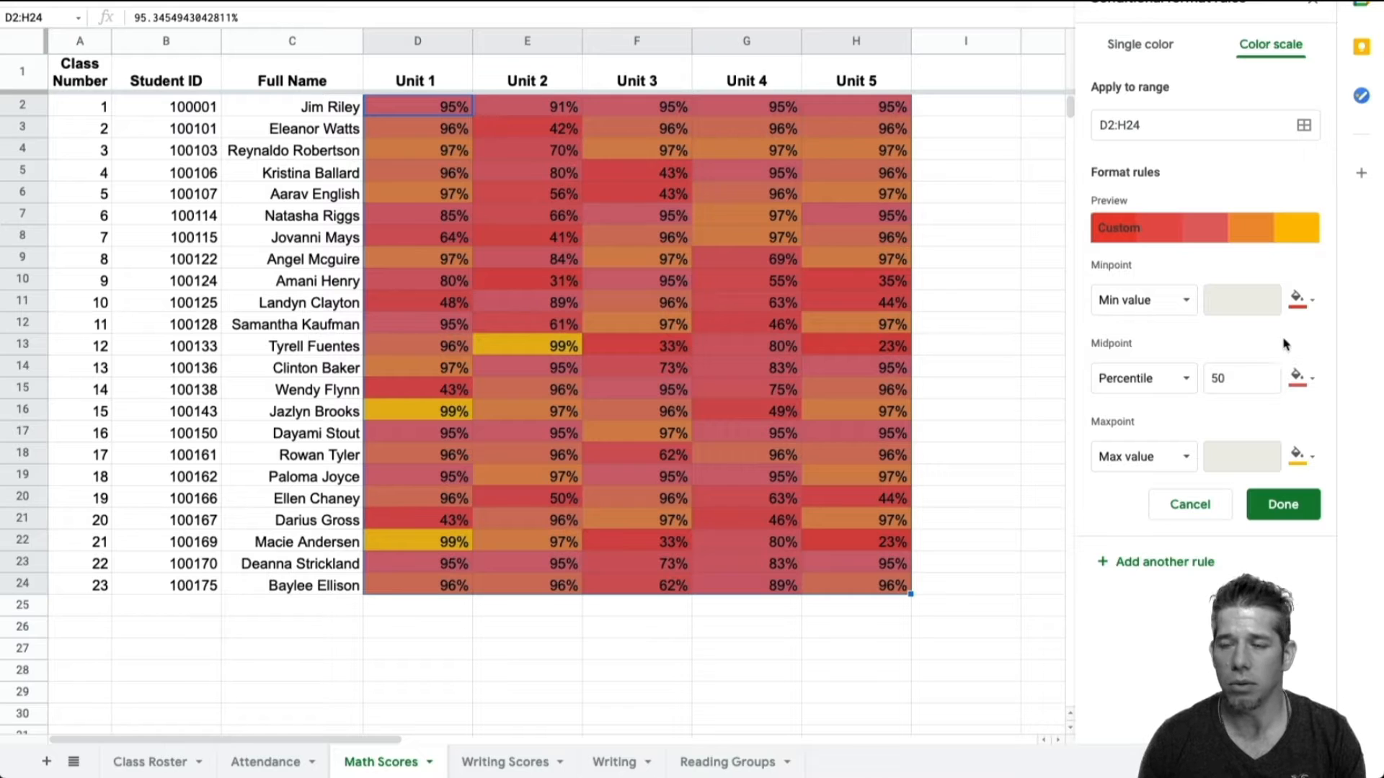
pyautogui.click(1284, 505)
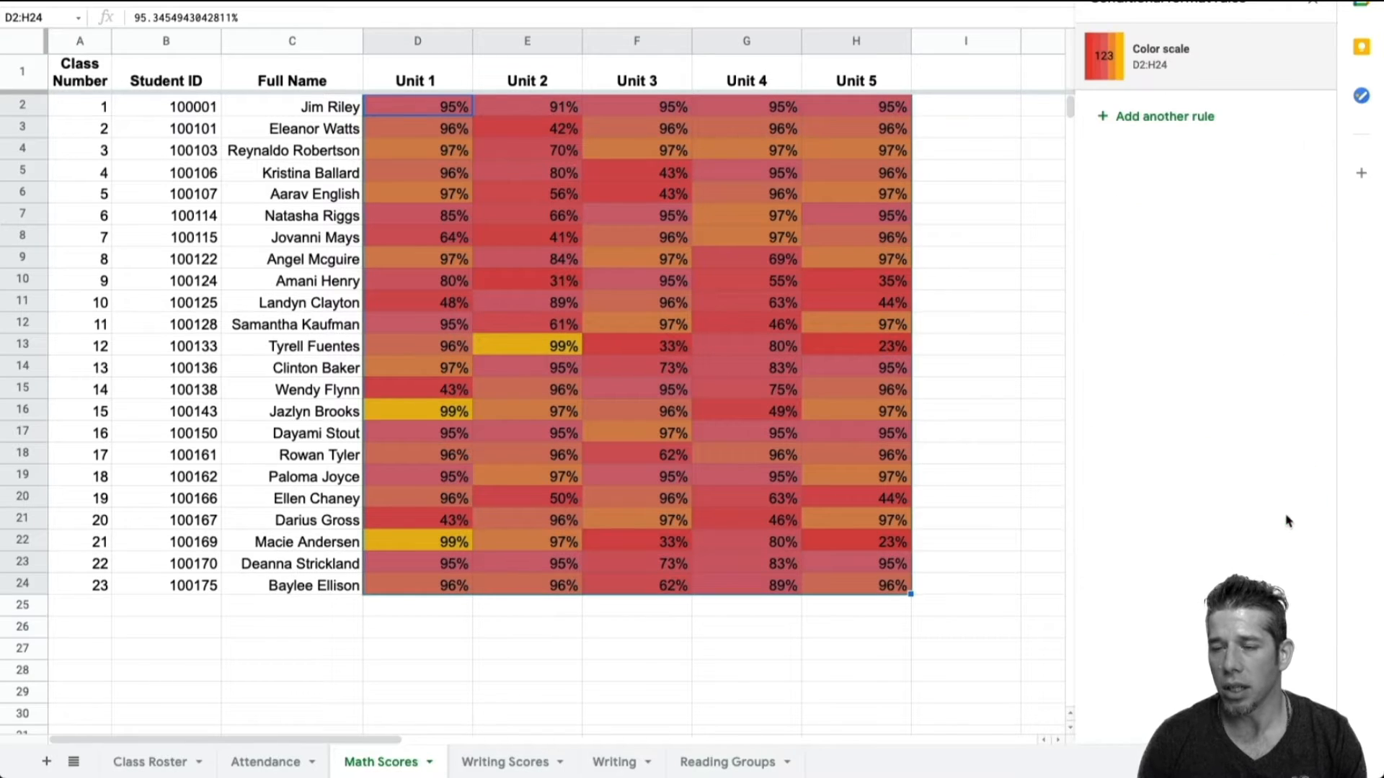
# Test the color scale by setting the Unit 2 score in E13 to 0% and then to 100%
pyautogui.click(513, 354)
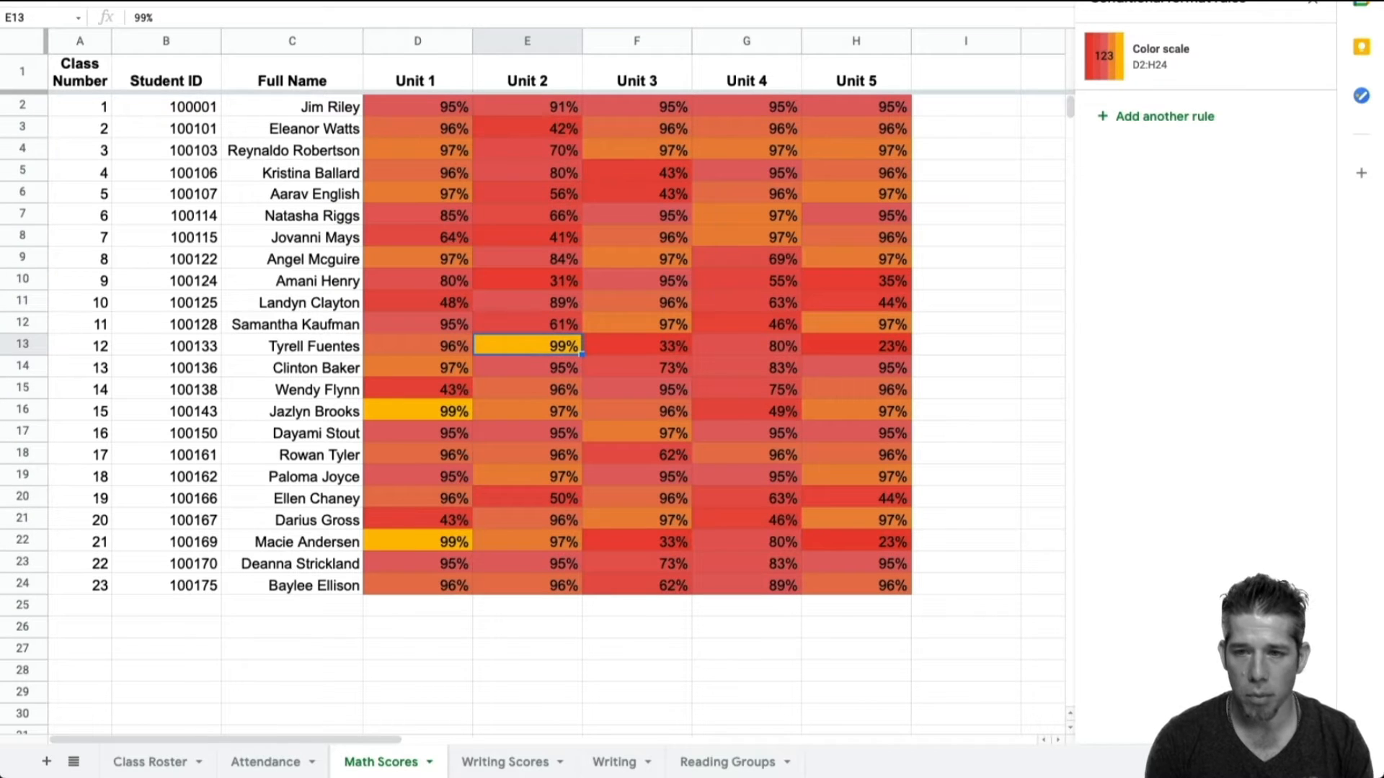
pyautogui.write('0')
pyautogui.press('Return')
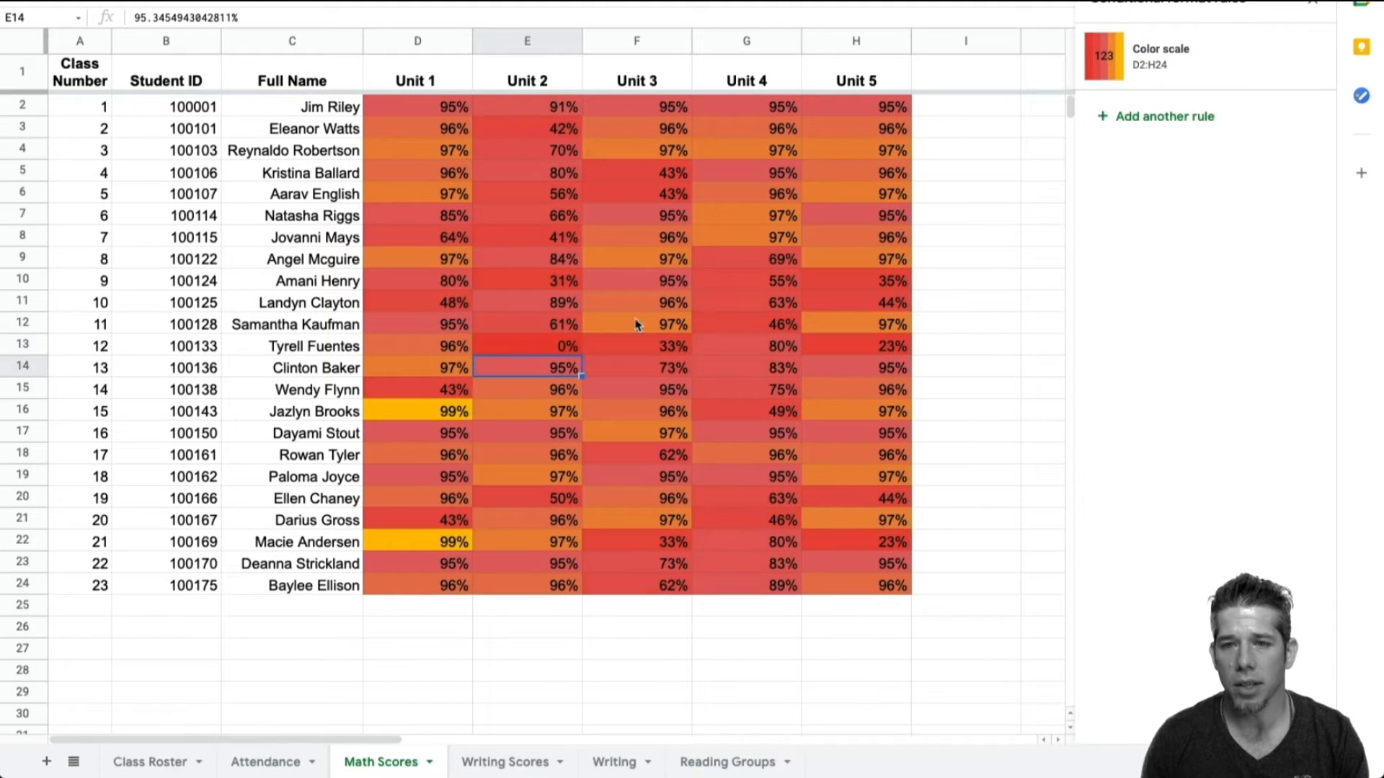
pyautogui.click(527, 352)
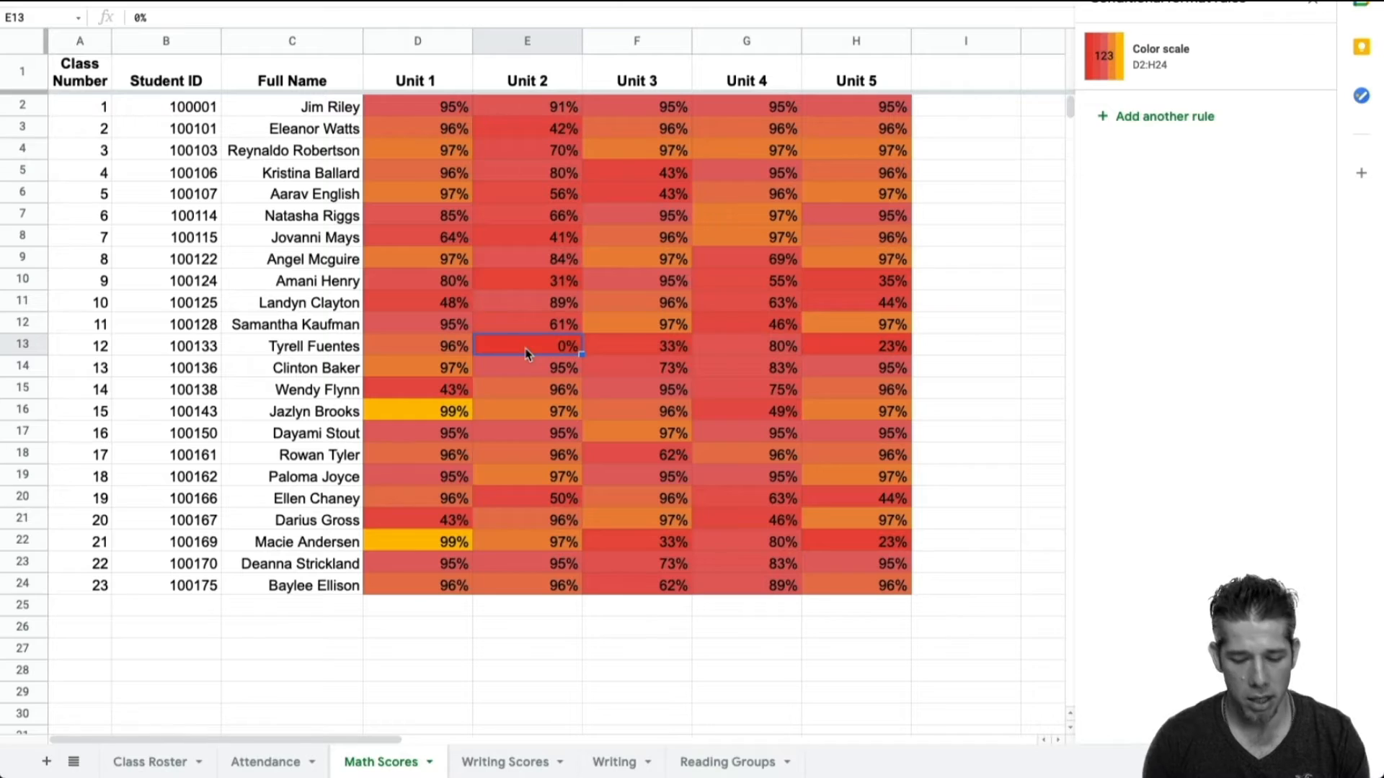
pyautogui.write('100')
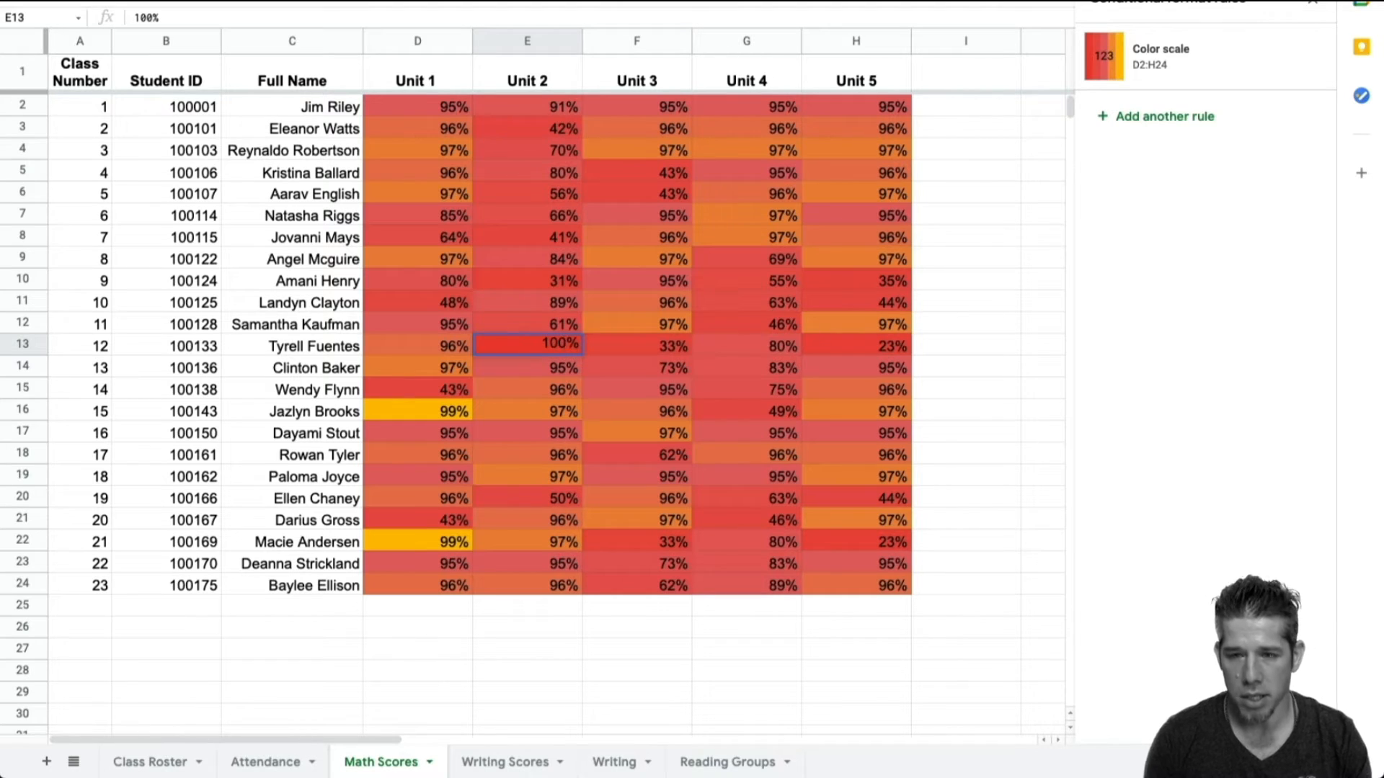
pyautogui.press('Return')
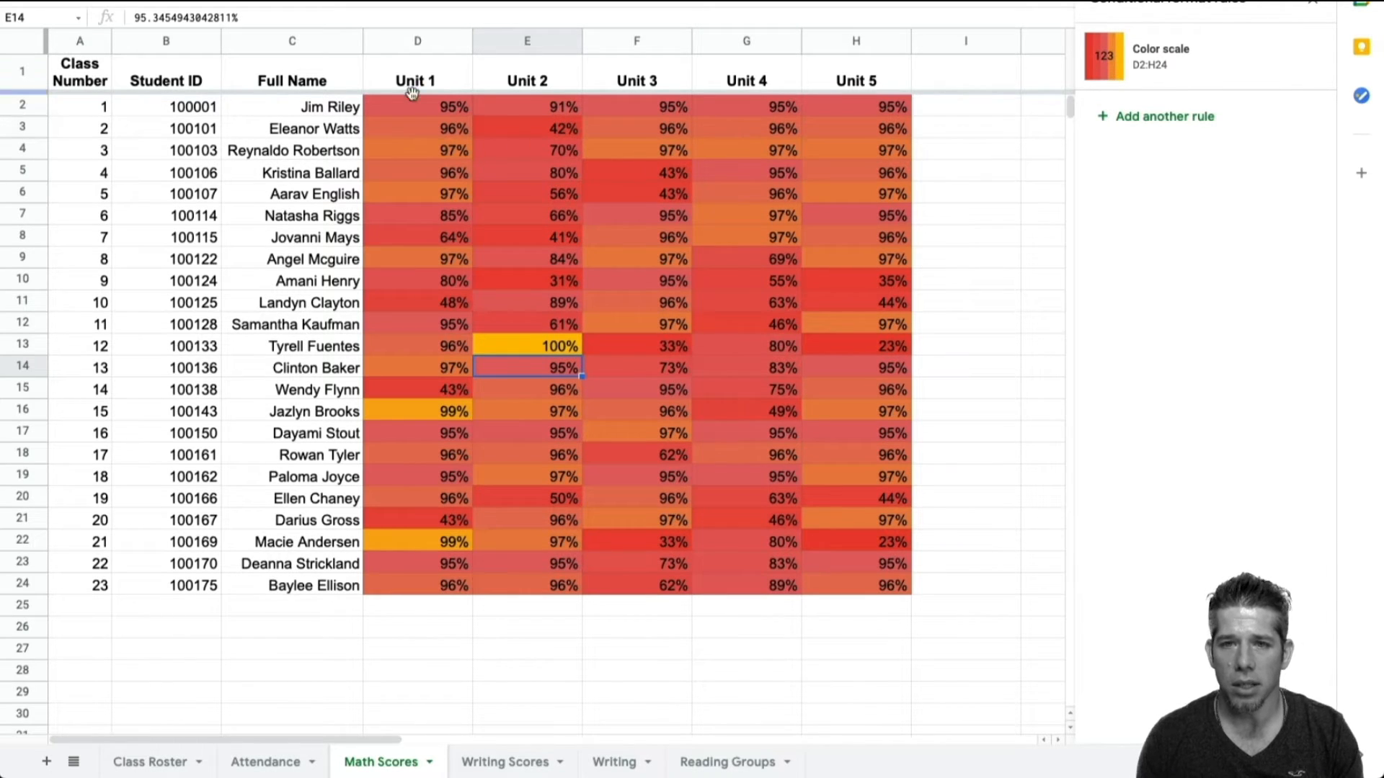
# Select the scores in D2:H24 and delete their color scale rule
pyautogui.moveTo(413, 108); pyautogui.dragTo(863, 598)
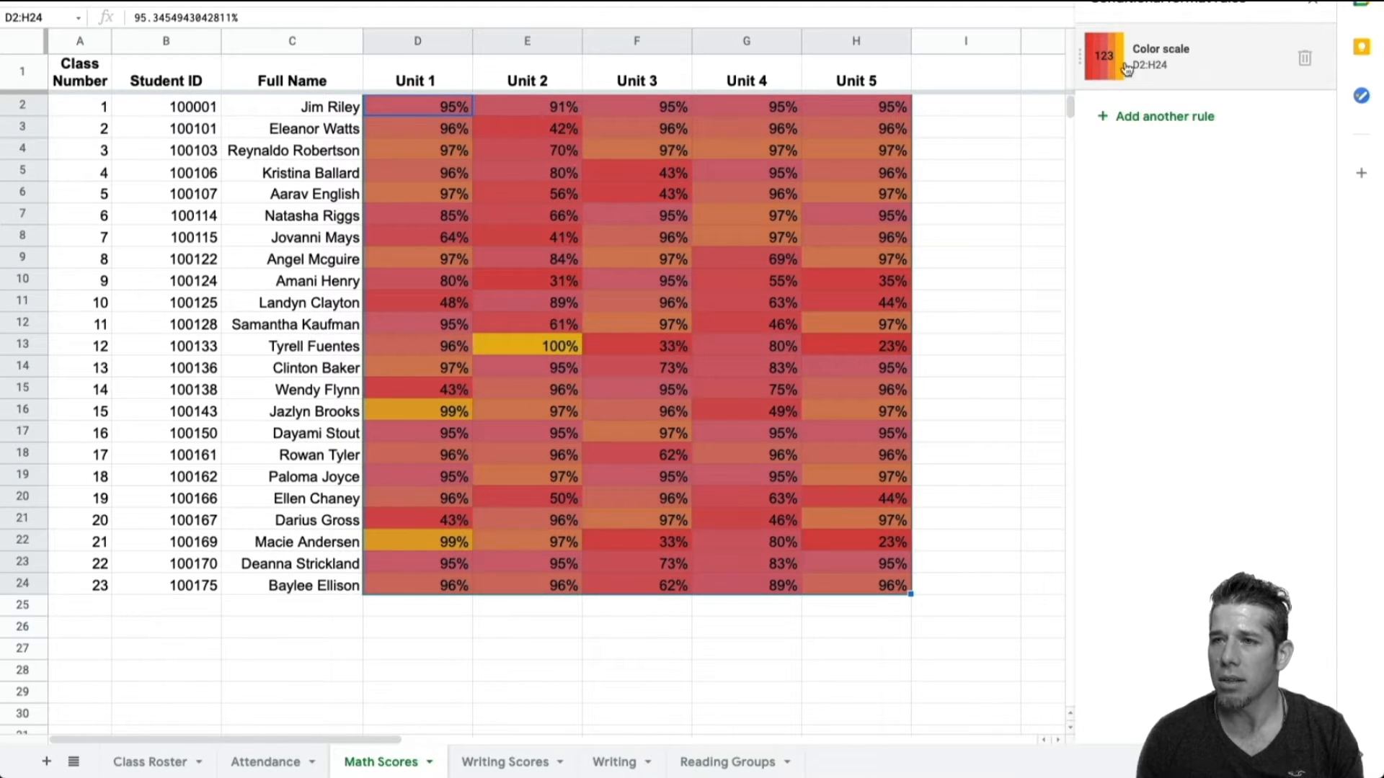
pyautogui.click(1306, 59)
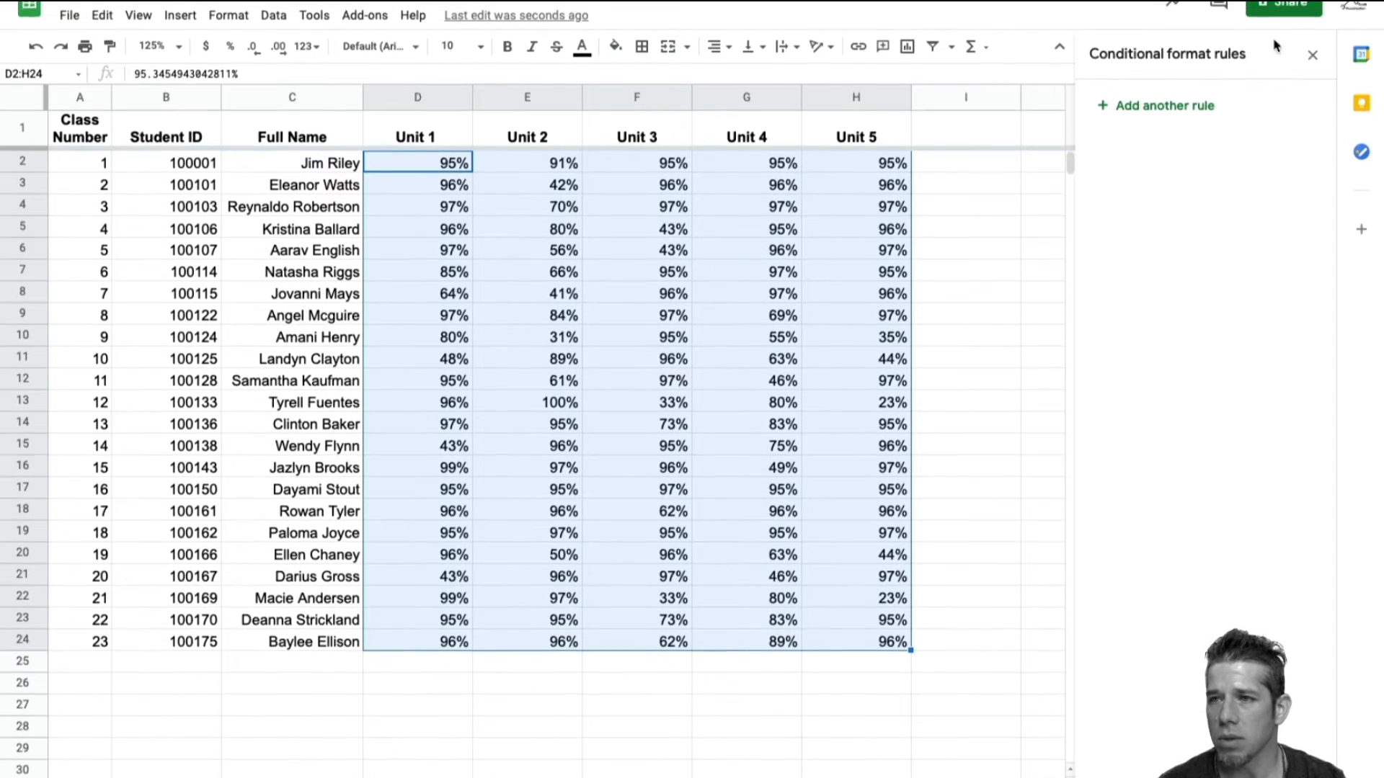
pyautogui.click(220, 19)
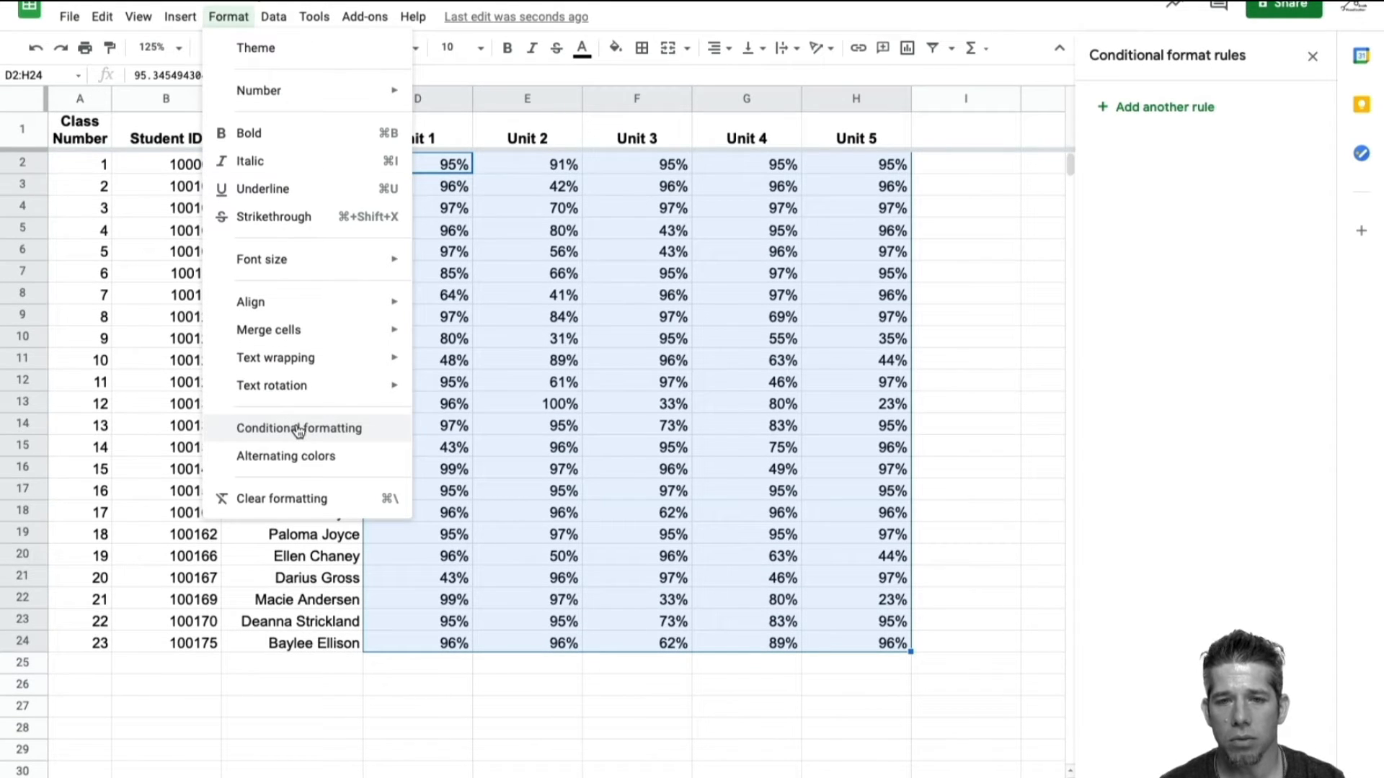
pyautogui.click(1242, 233)
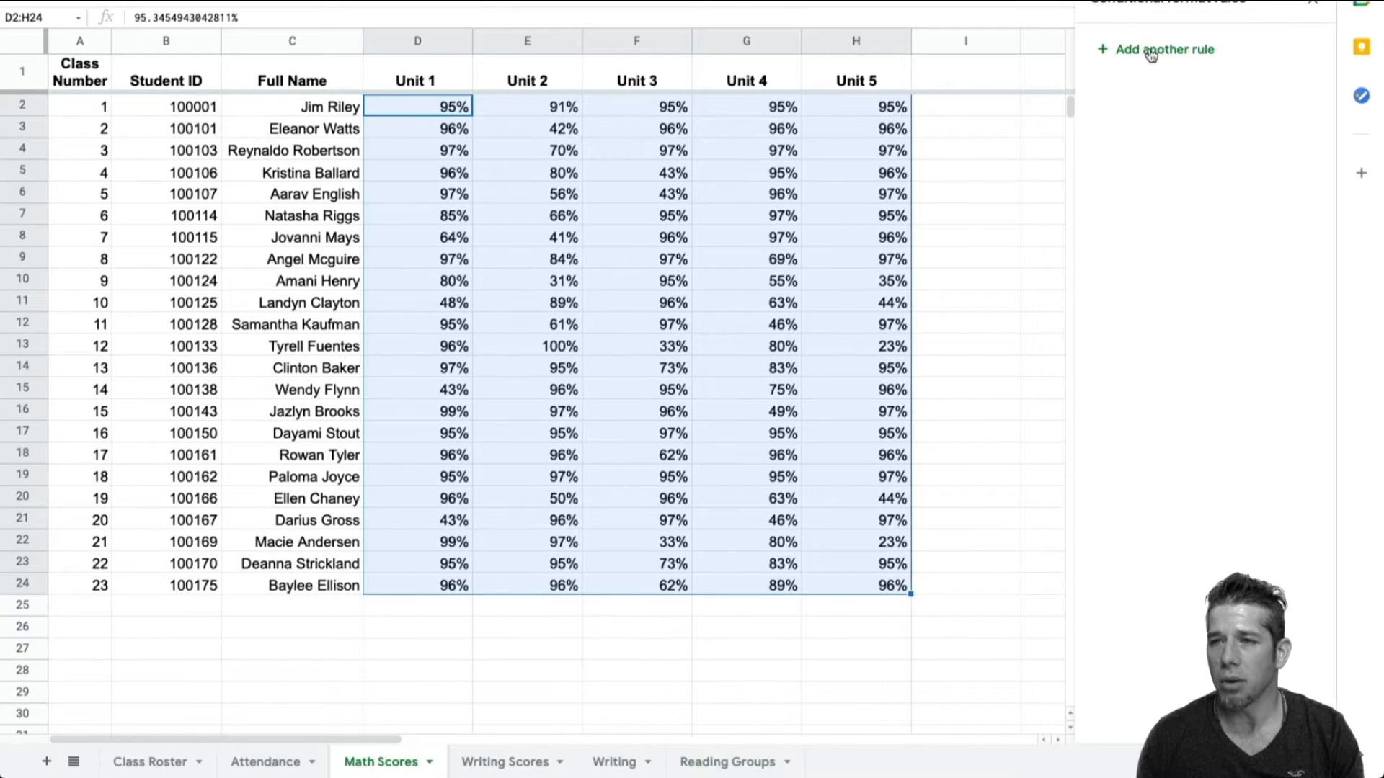
# Add a single-color rule to D2:H24 that formats values greater than 89% with the default green fill
pyautogui.click(1151, 50)
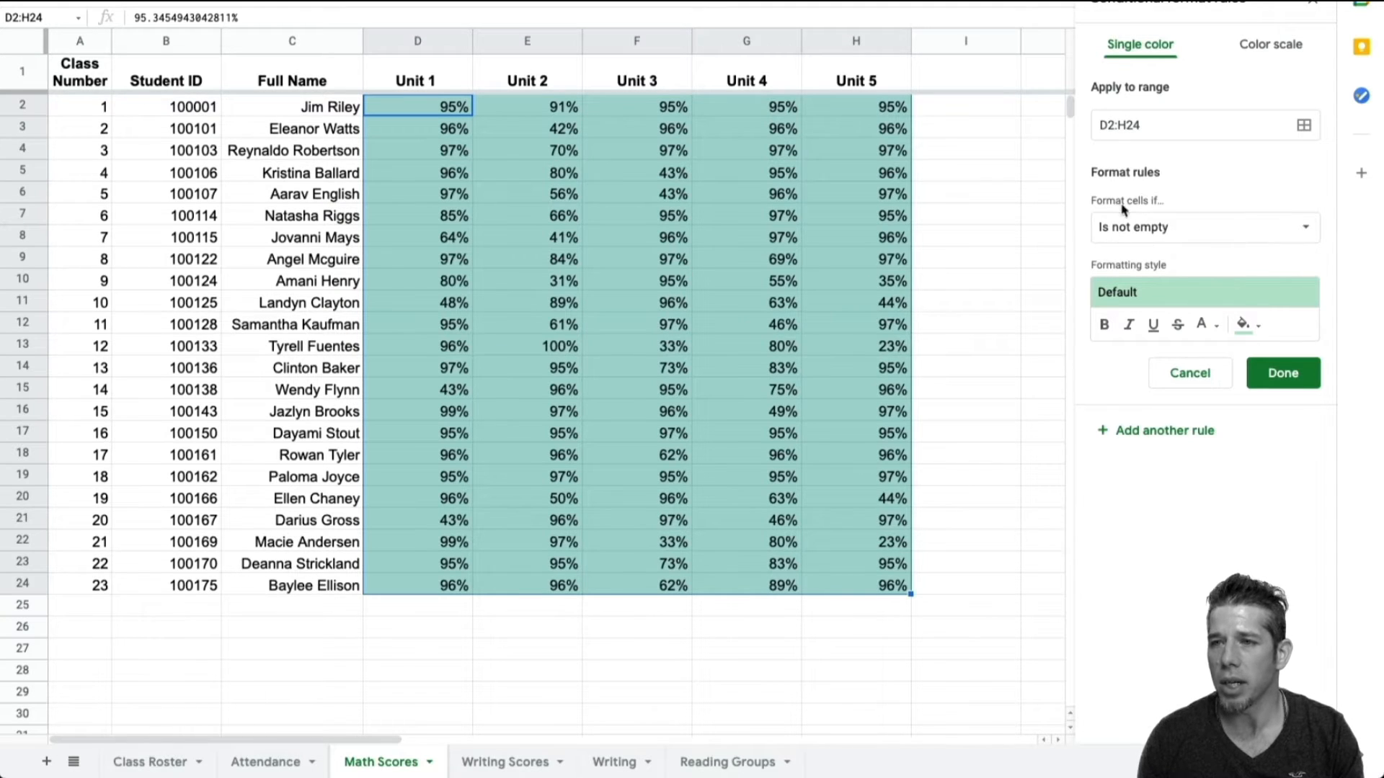
pyautogui.click(1182, 231)
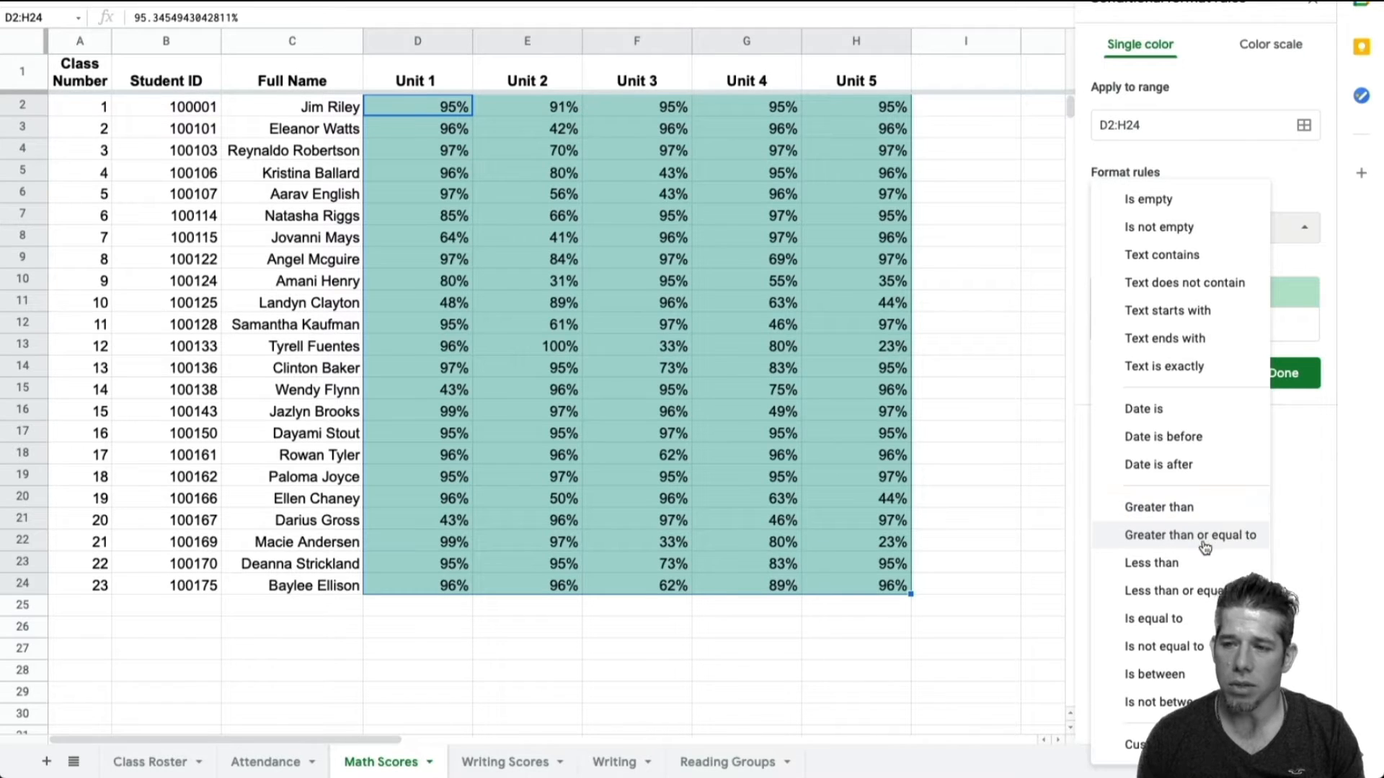
pyautogui.click(1162, 508)
pyautogui.click(1164, 271)
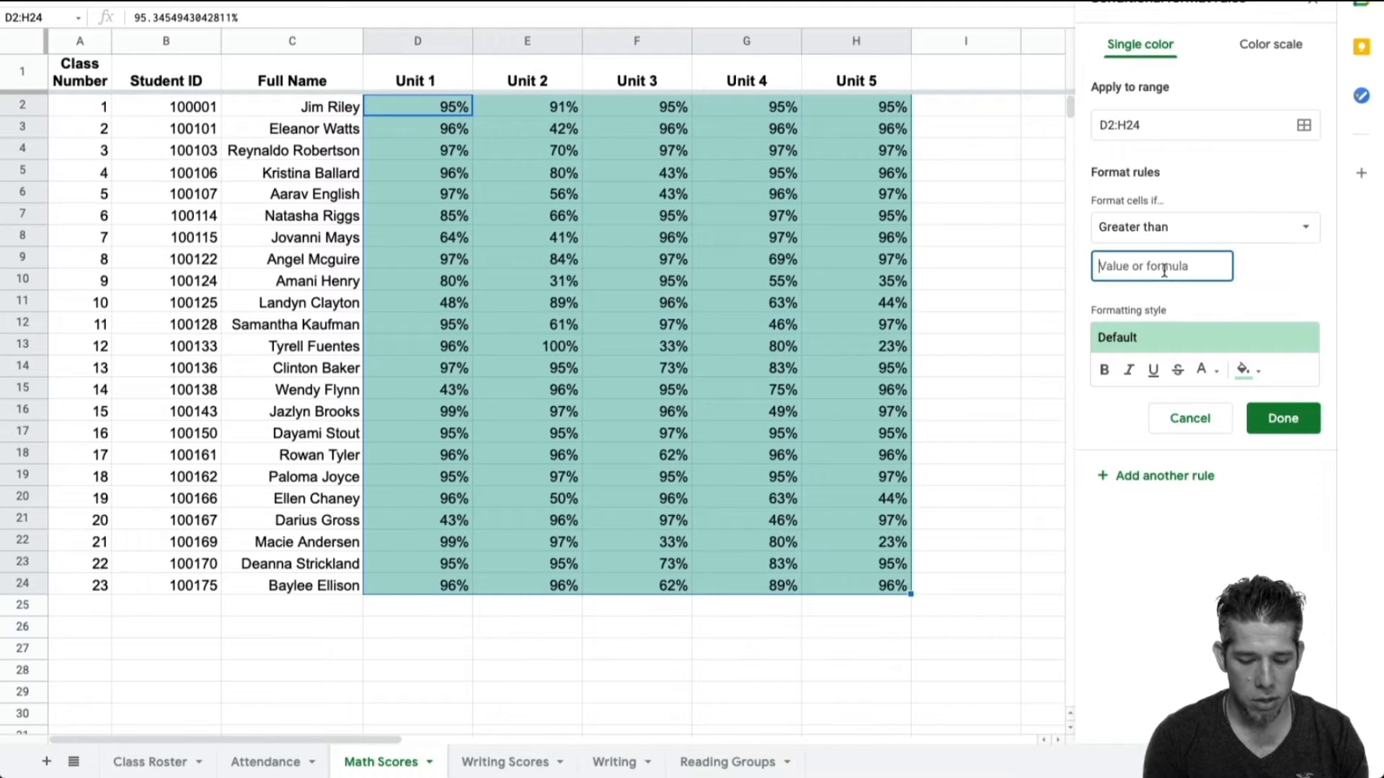
pyautogui.write('89')
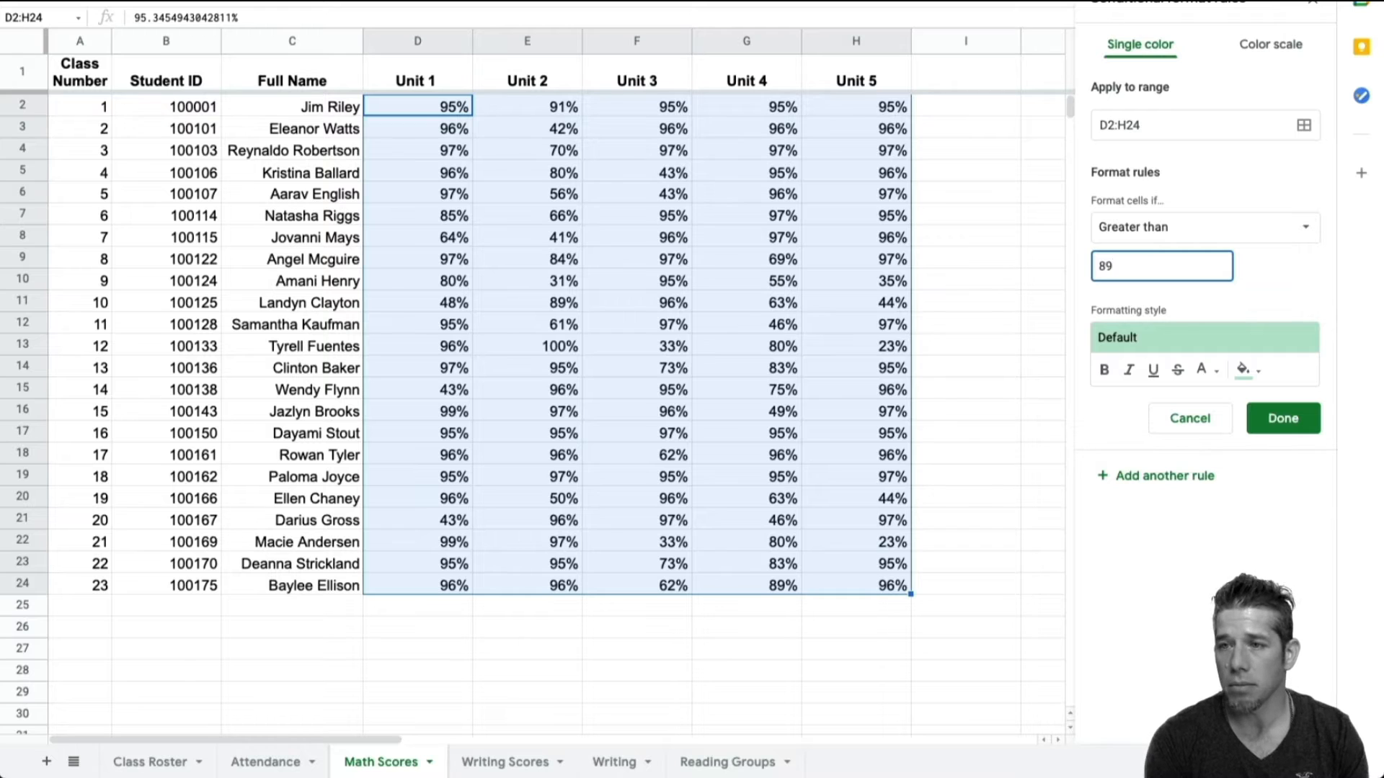
pyautogui.write('%')
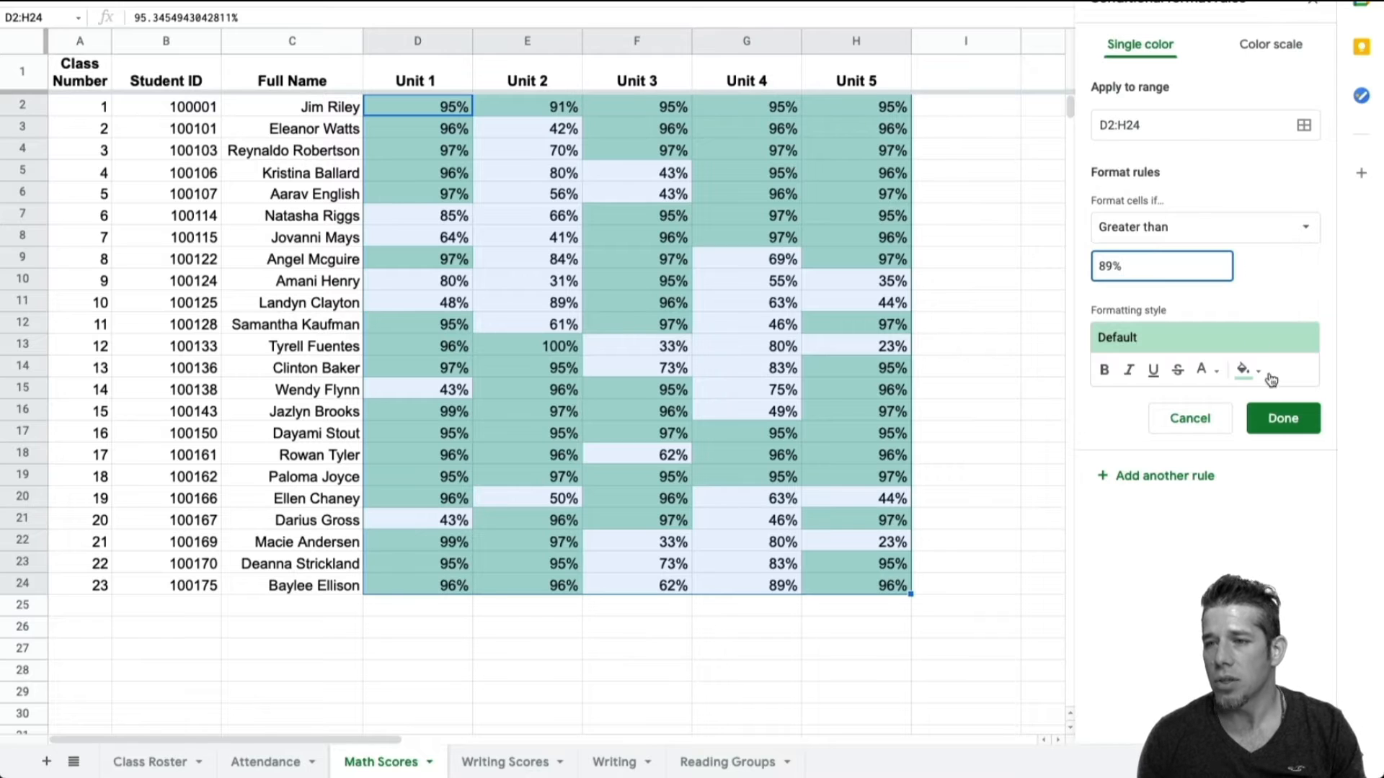
# Add another single-color rule to D2:H24 that fills values greater than 69% with yellow
pyautogui.click(1159, 476)
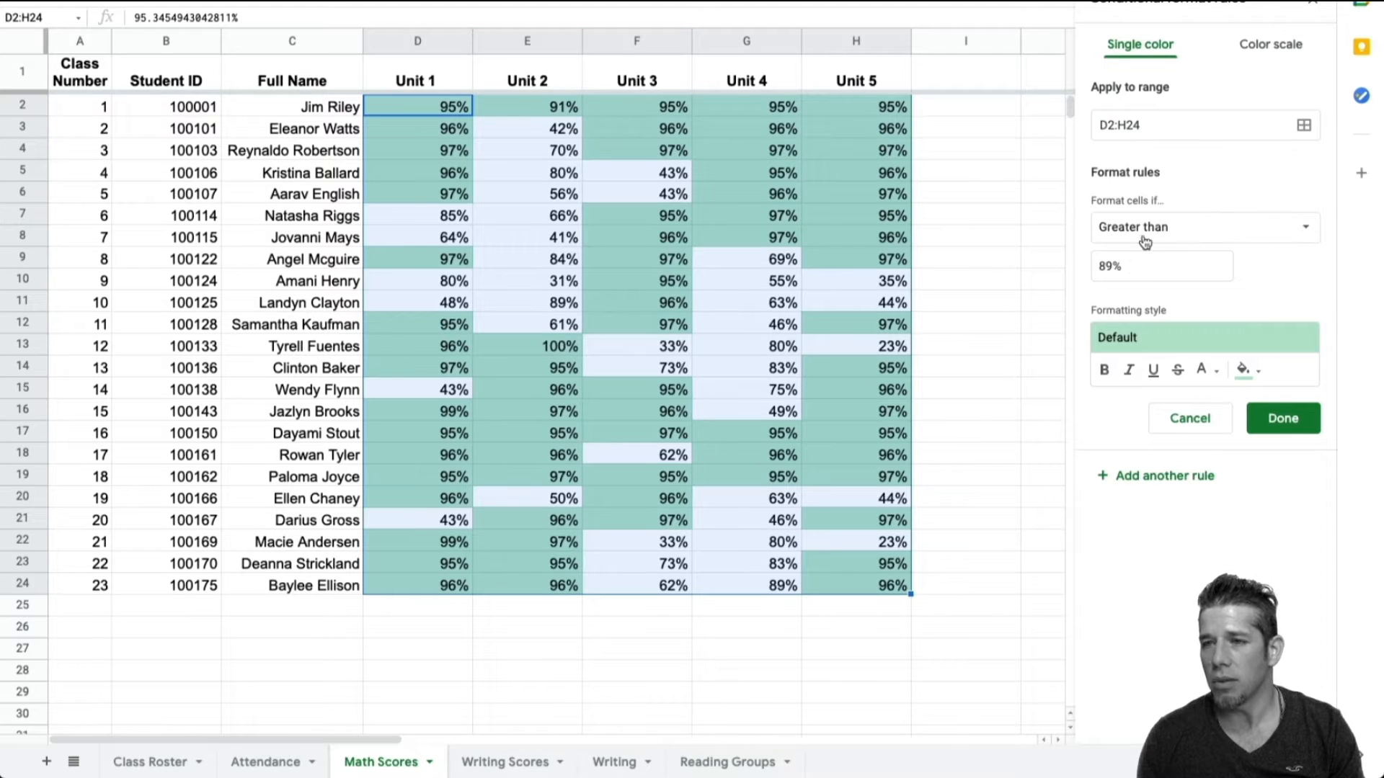
pyautogui.click(1126, 266)
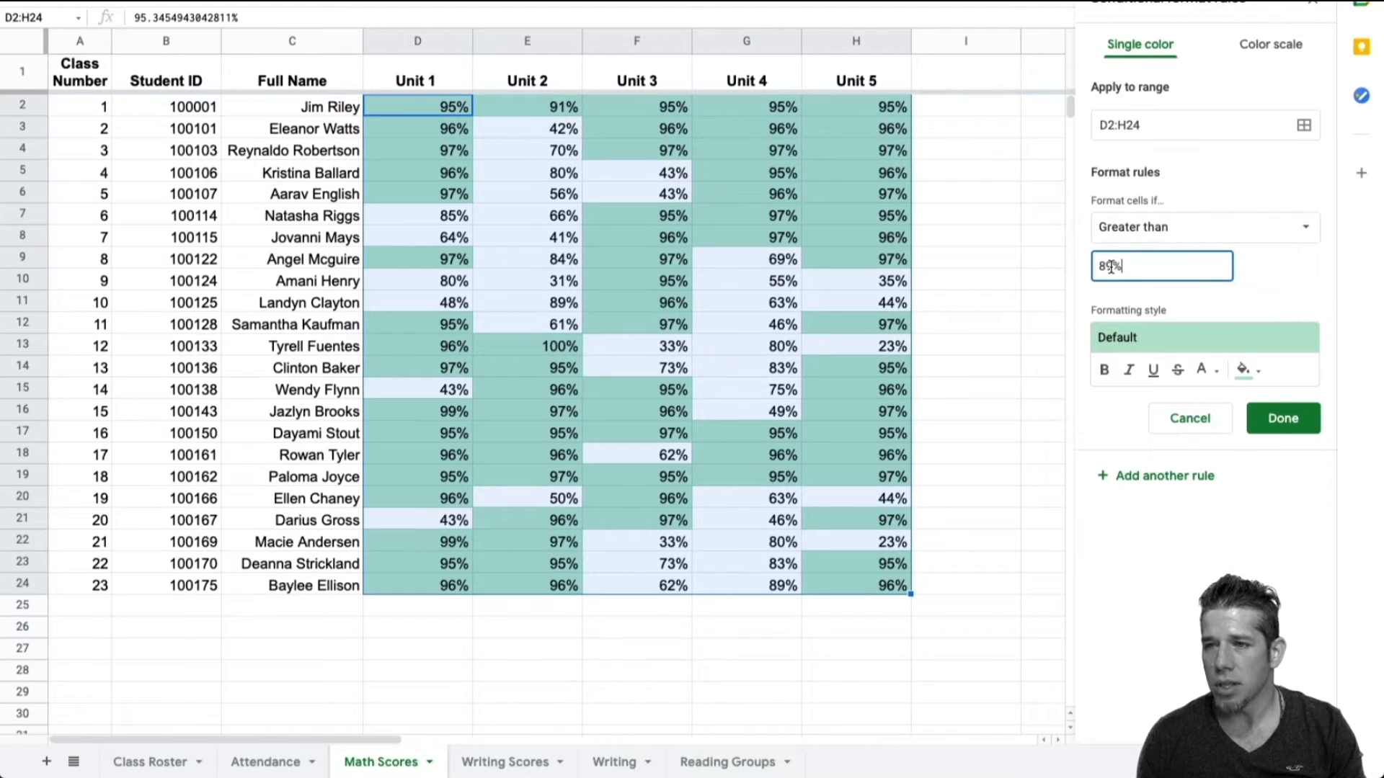
pyautogui.click(1110, 267)
pyautogui.press('BackSpace')
pyautogui.press('BackSpace')
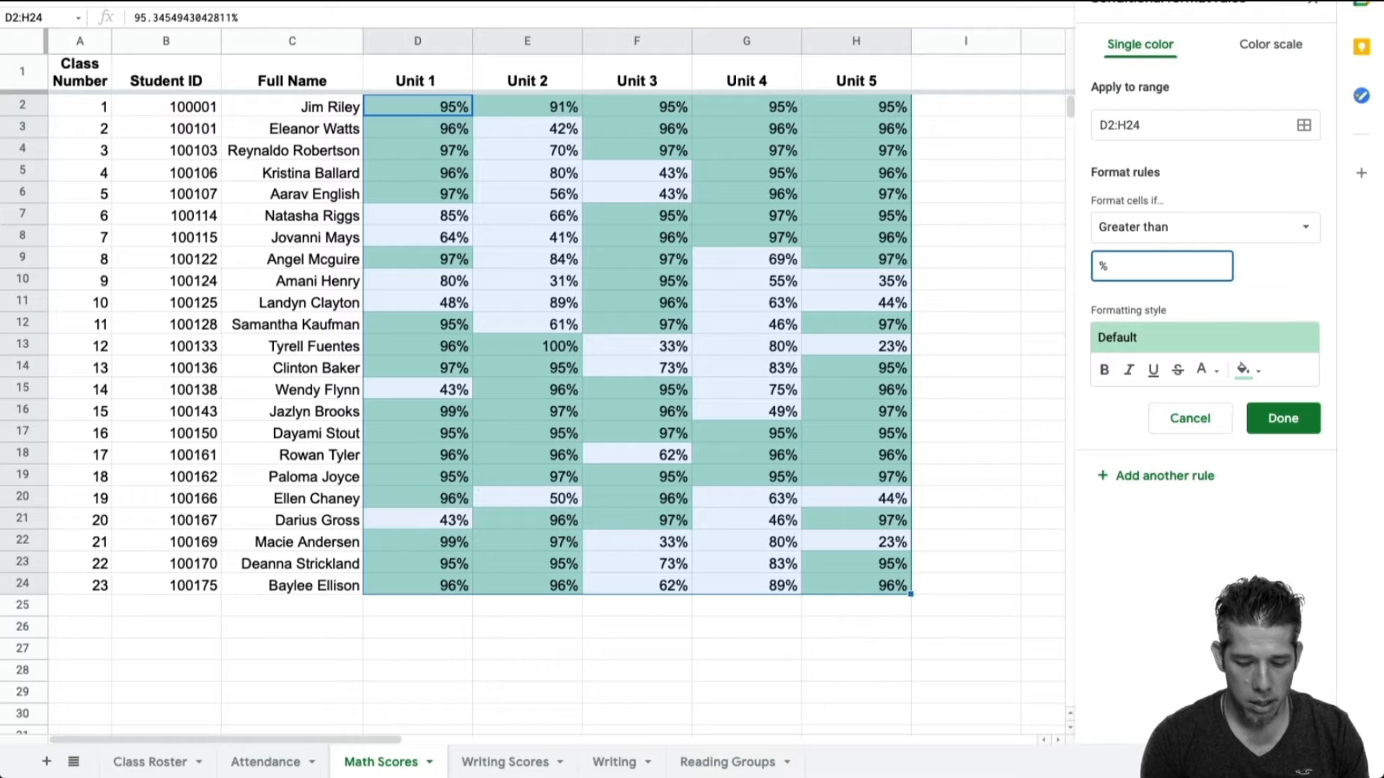
pyautogui.write('69')
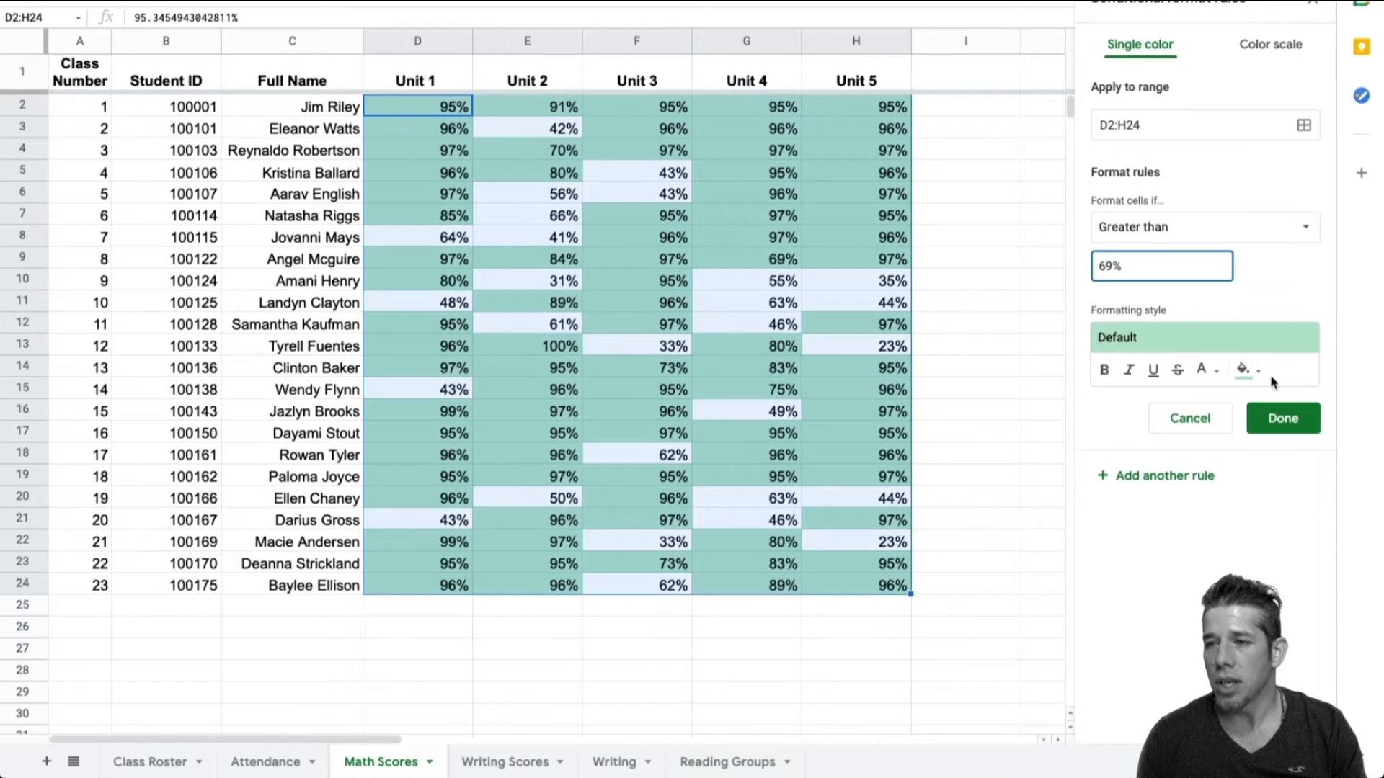
pyautogui.click(1245, 373)
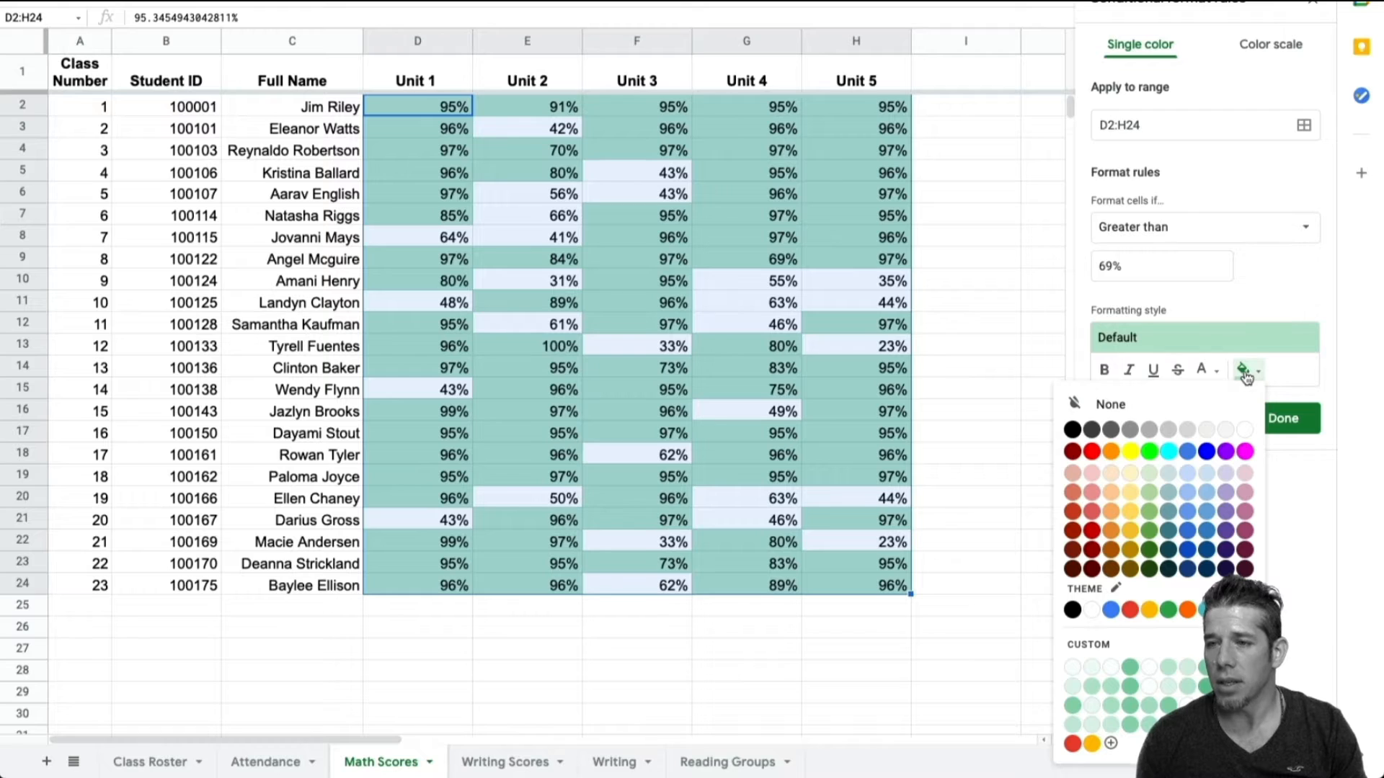
pyautogui.click(1129, 533)
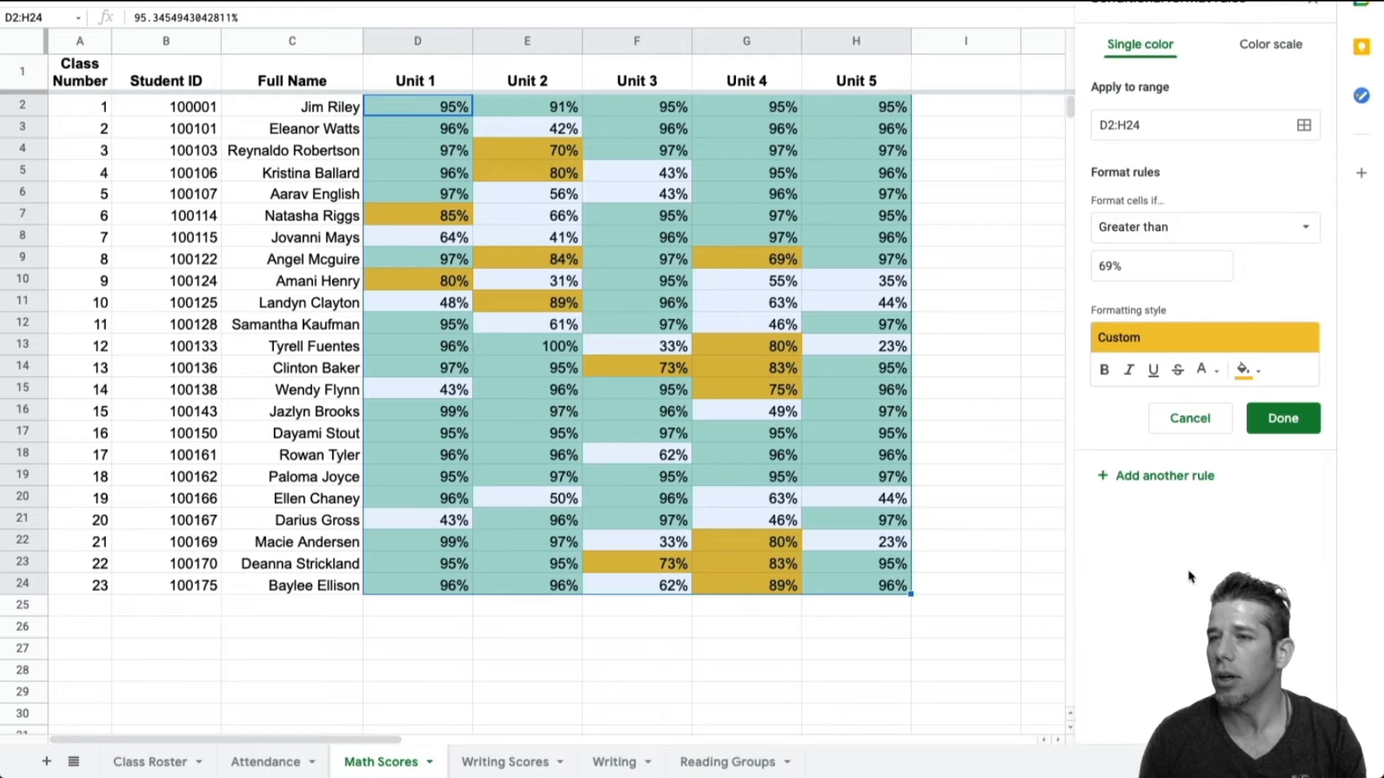
# Add another single-color rule to D2:H24 that fills values greater than 49% with light red
pyautogui.click(1173, 478)
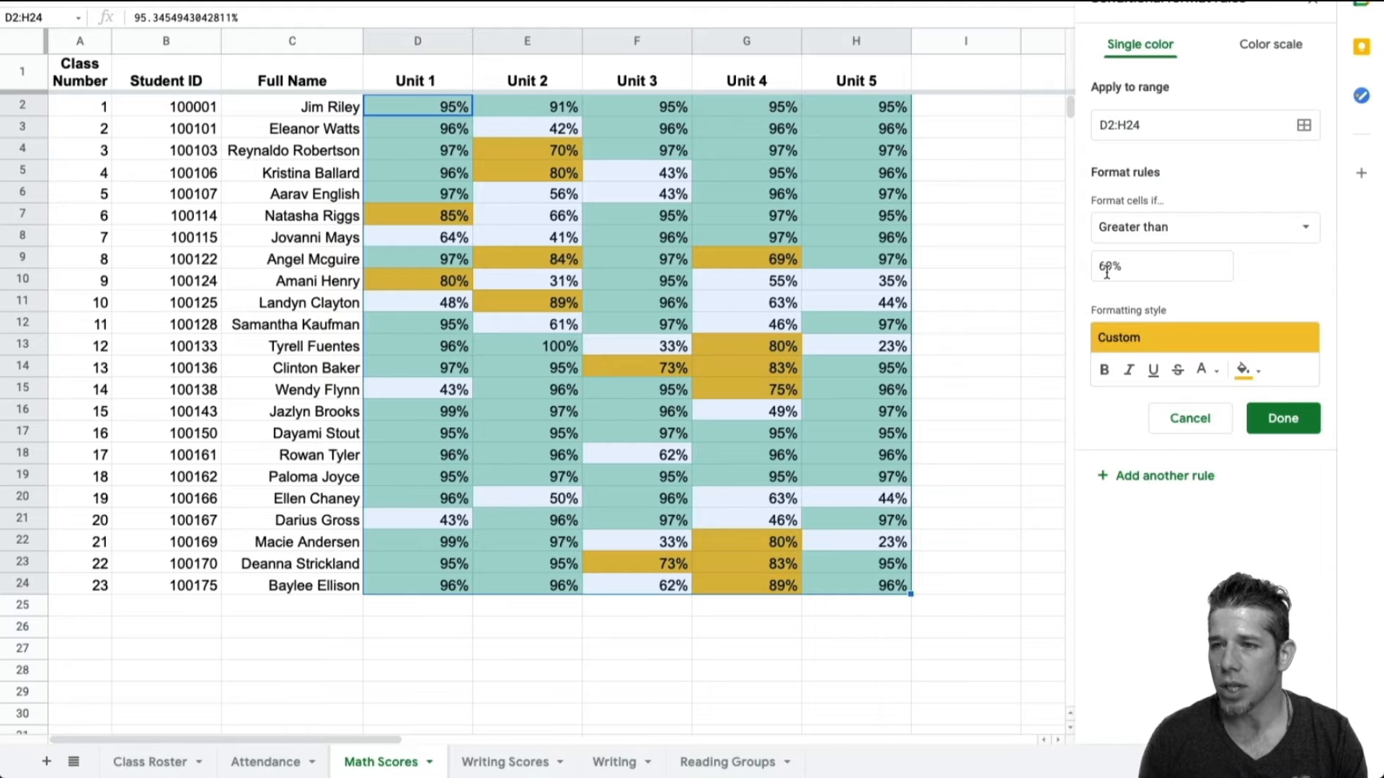
pyautogui.click(1107, 273)
pyautogui.press('BackSpace')
pyautogui.write('4')
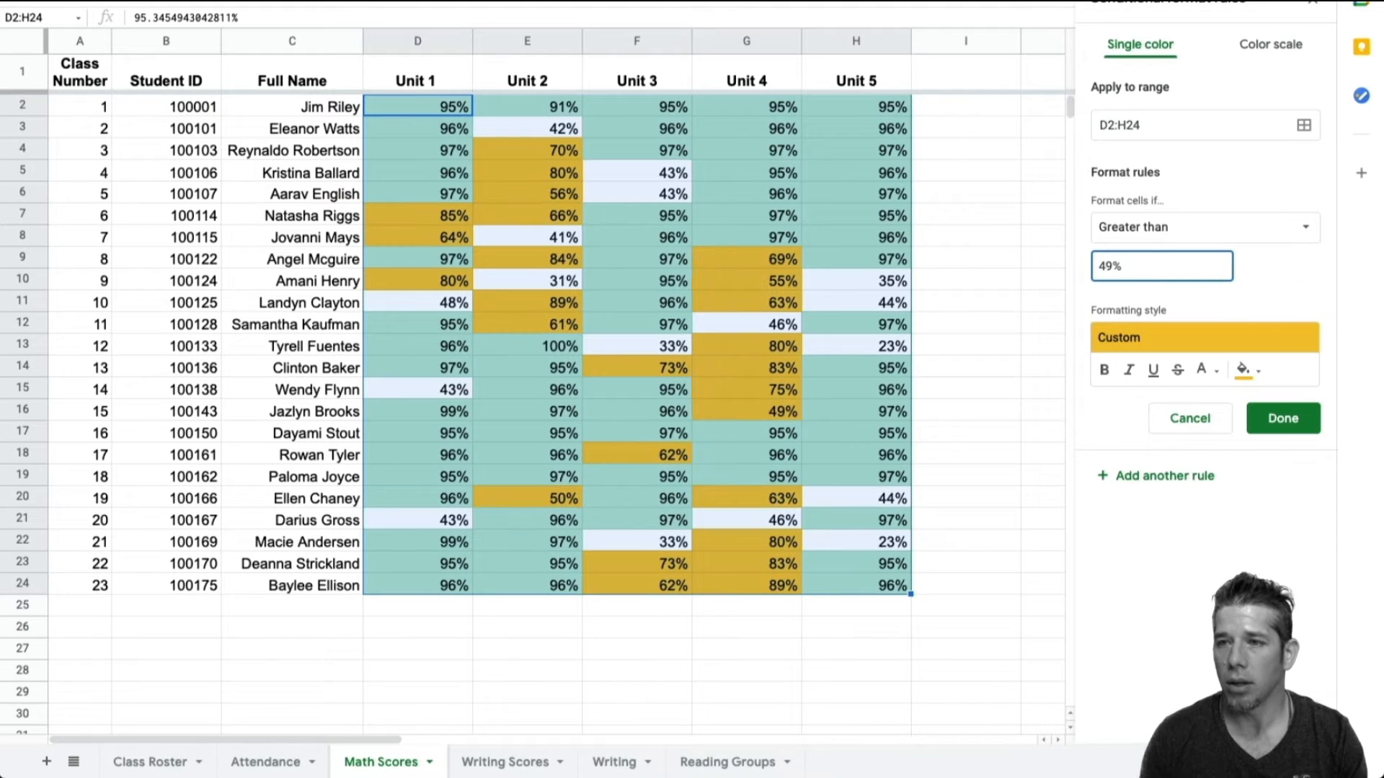
pyautogui.click(1256, 372)
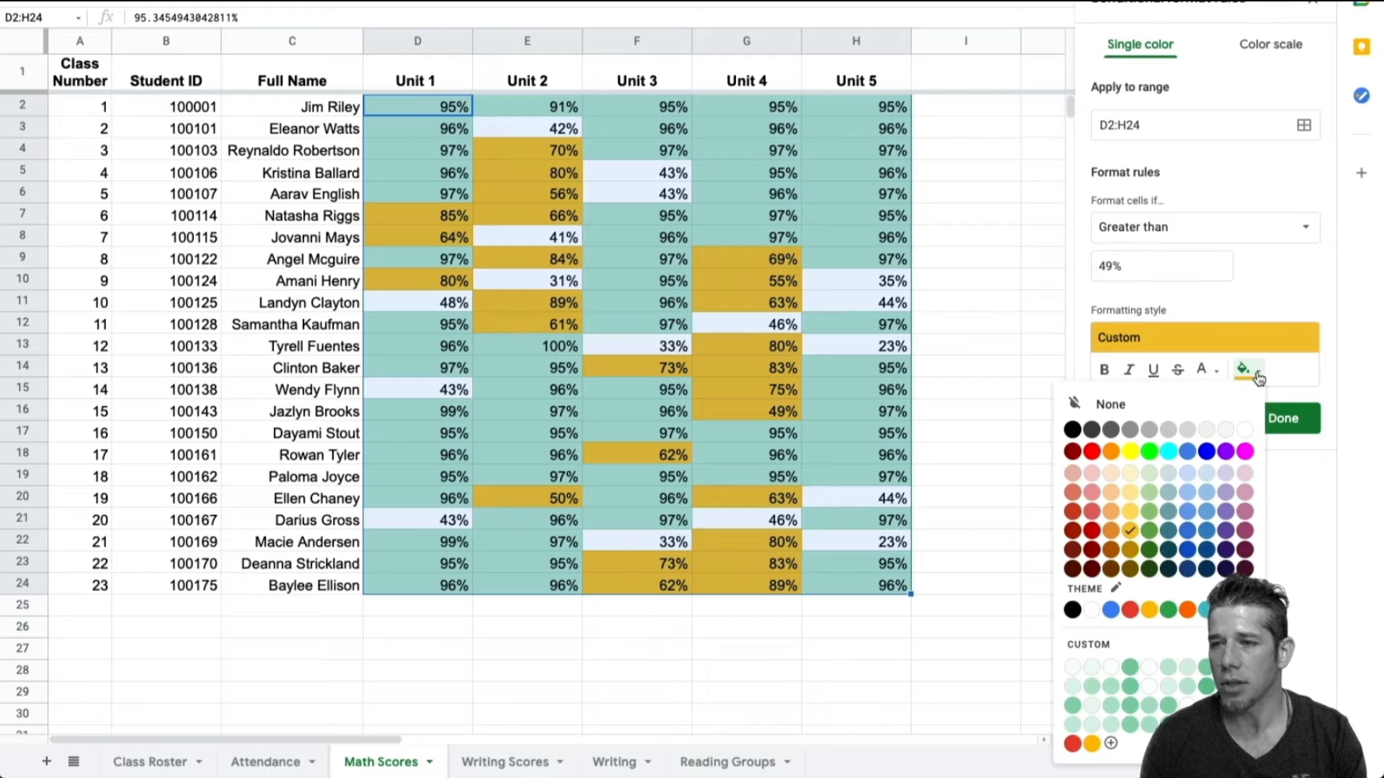
pyautogui.click(1091, 495)
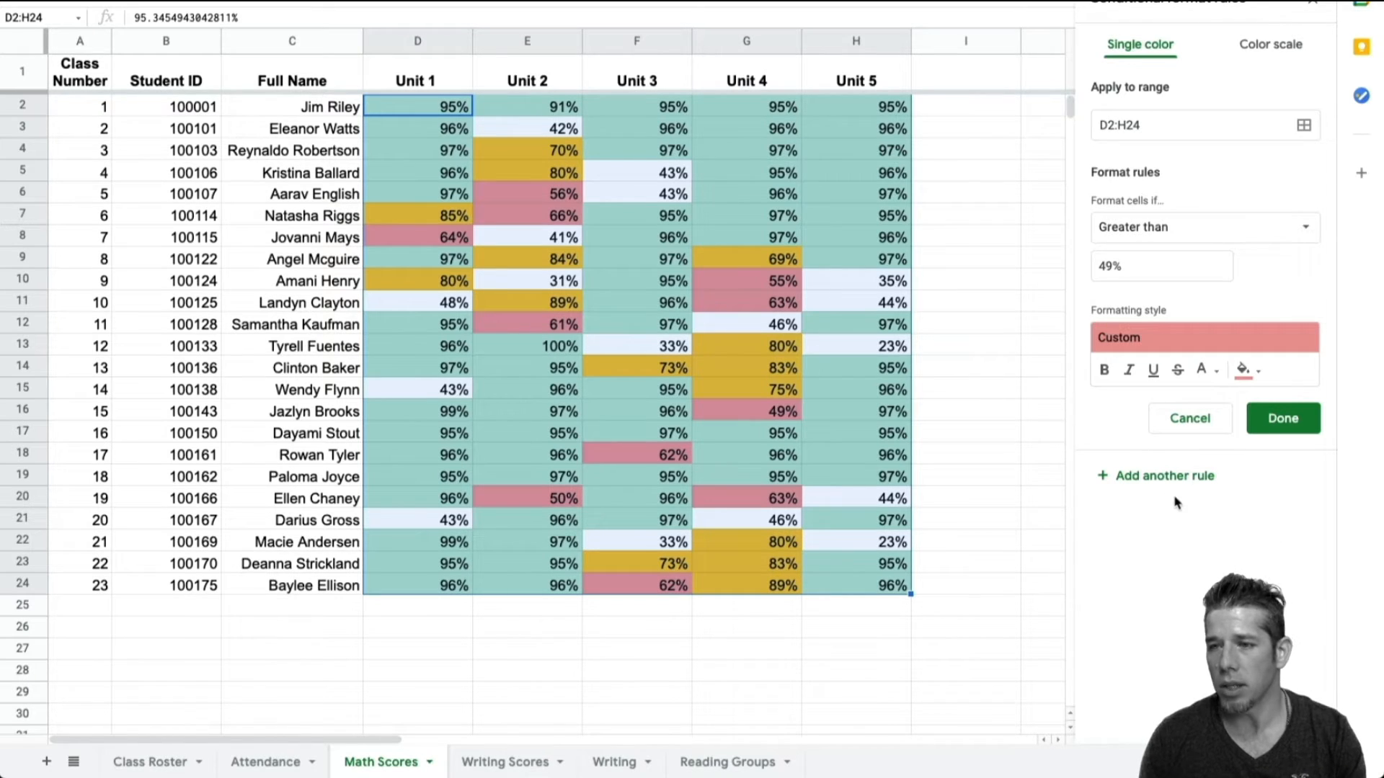
# Add a fourth single-color rule to D2:H24 that fills values greater than 0% with bright red
pyautogui.click(1175, 475)
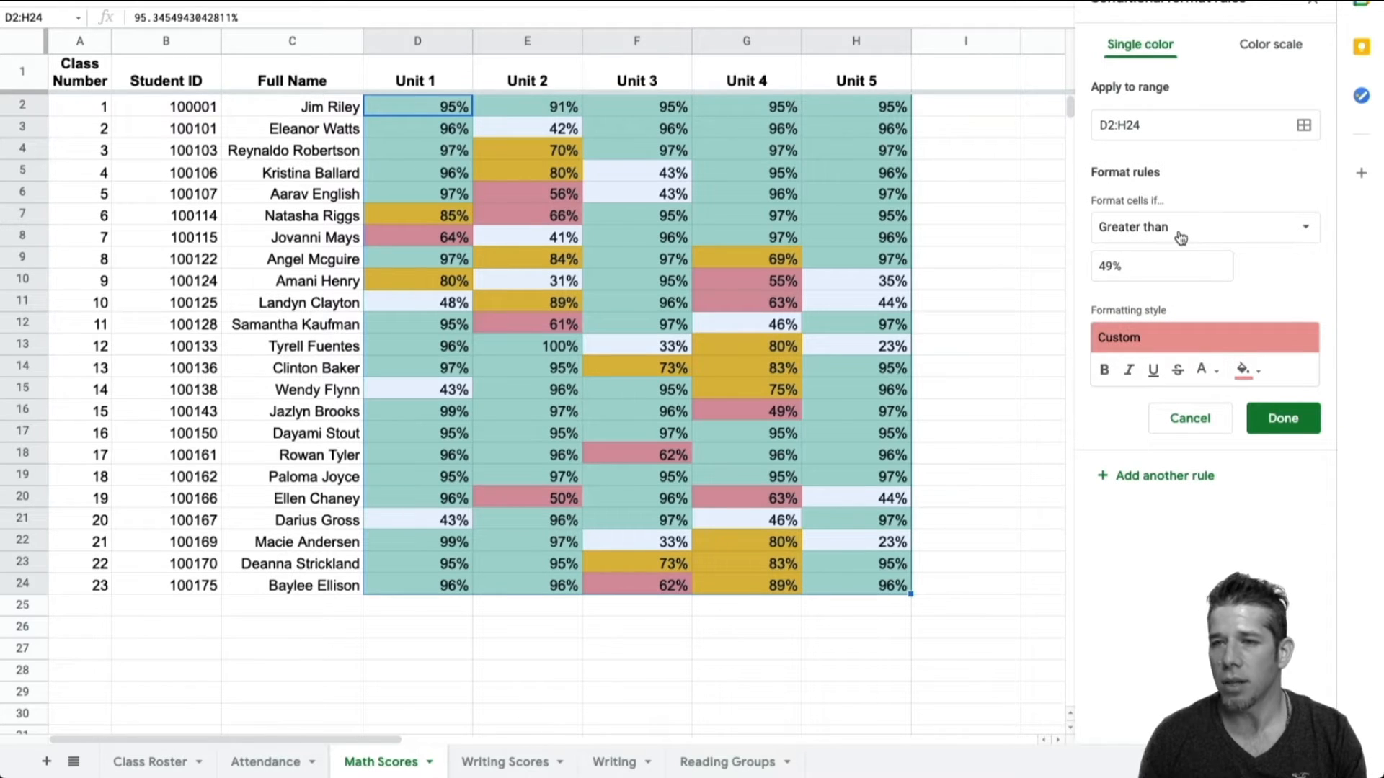
pyautogui.click(1111, 268)
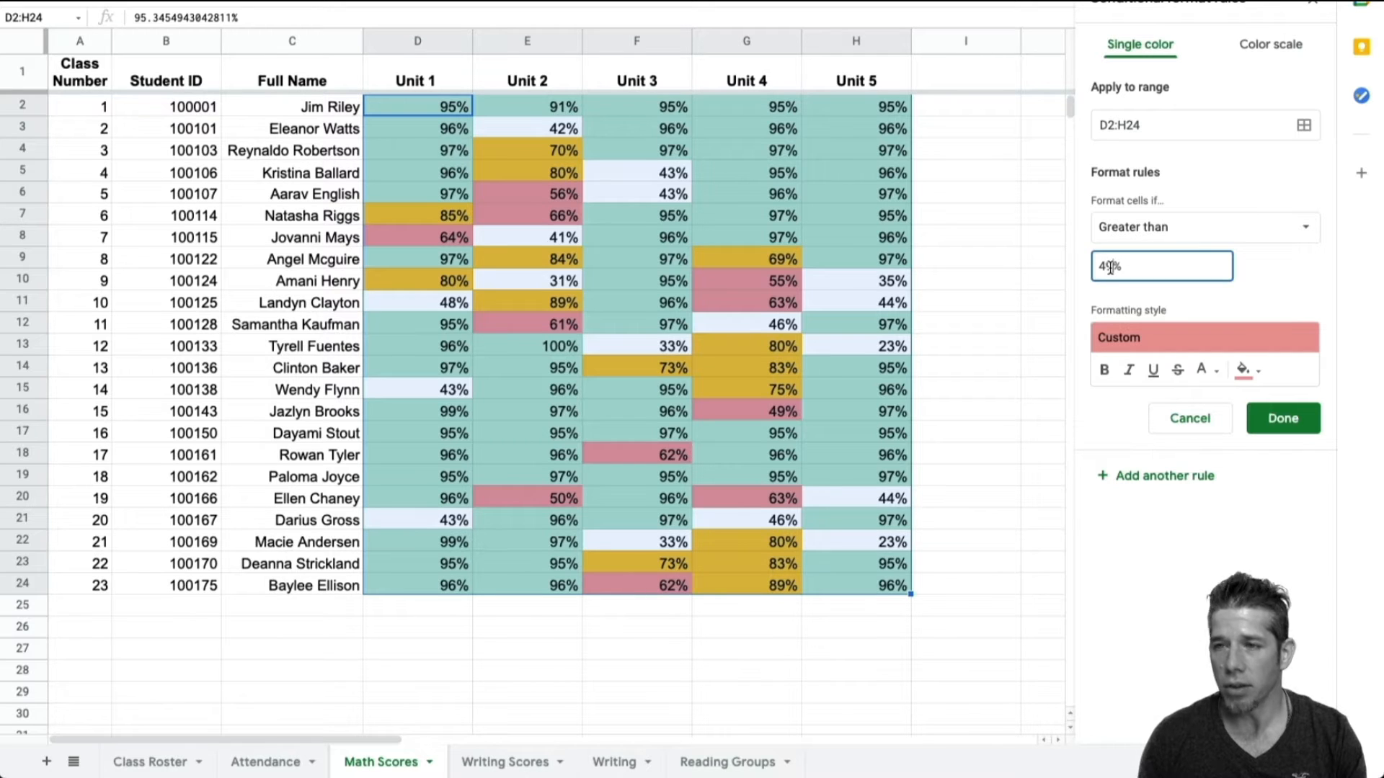
pyautogui.press('BackSpace')
pyautogui.press('BackSpace')
pyautogui.write('0')
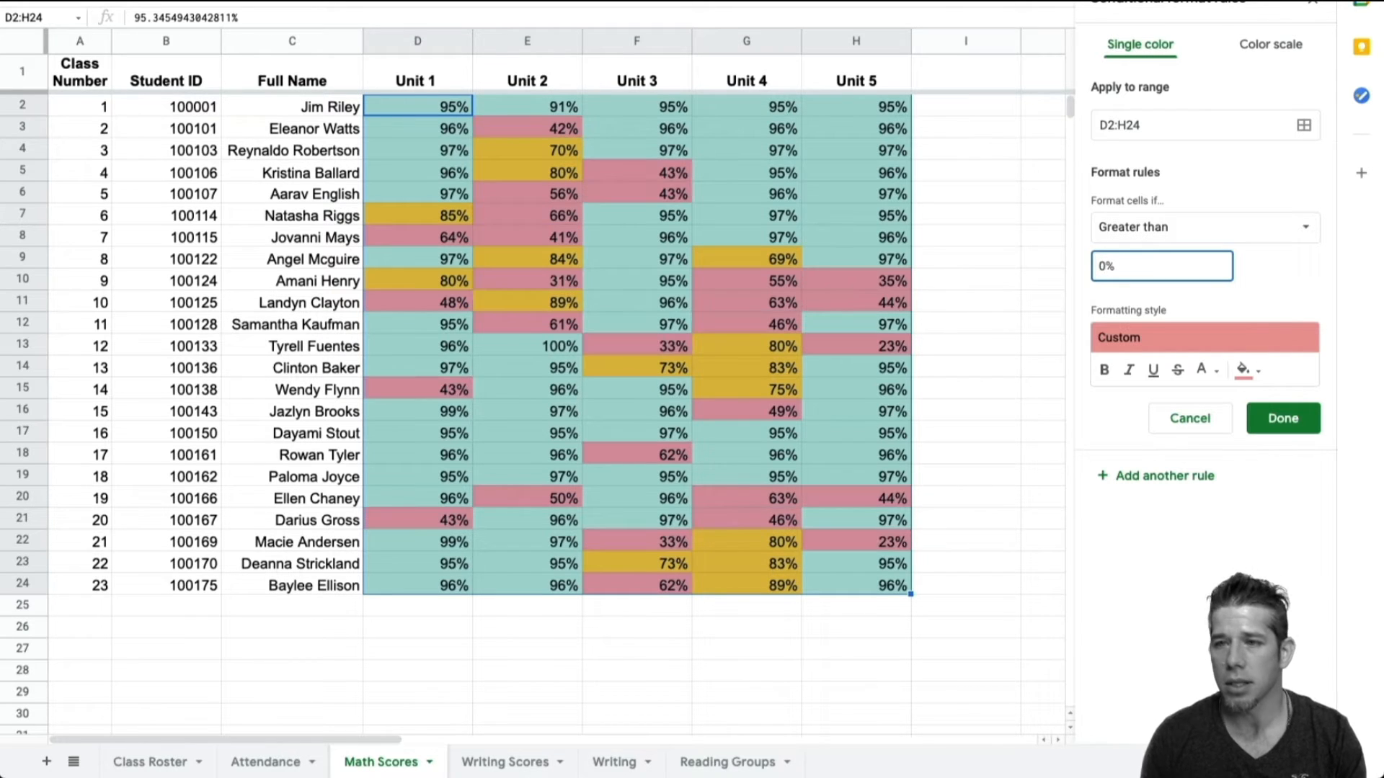
pyautogui.click(1257, 369)
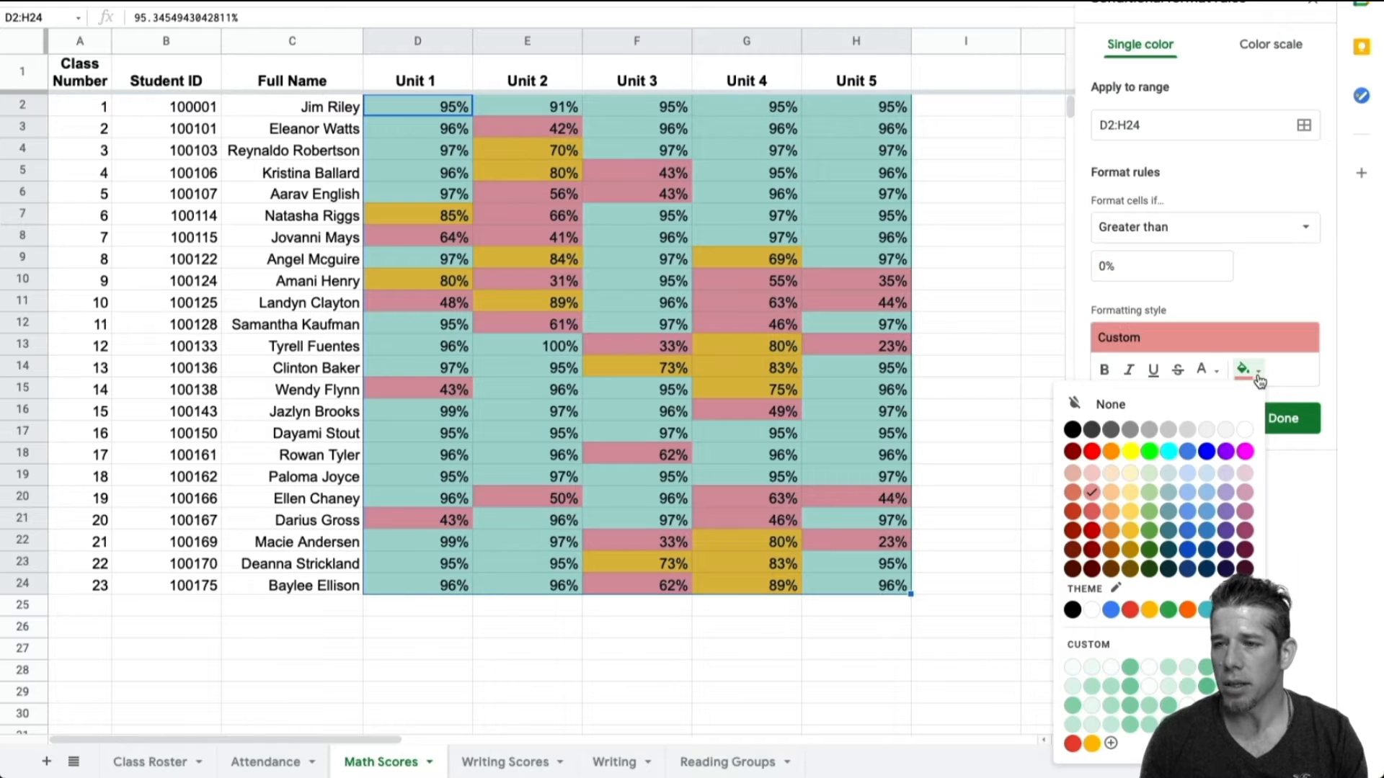
pyautogui.click(1092, 451)
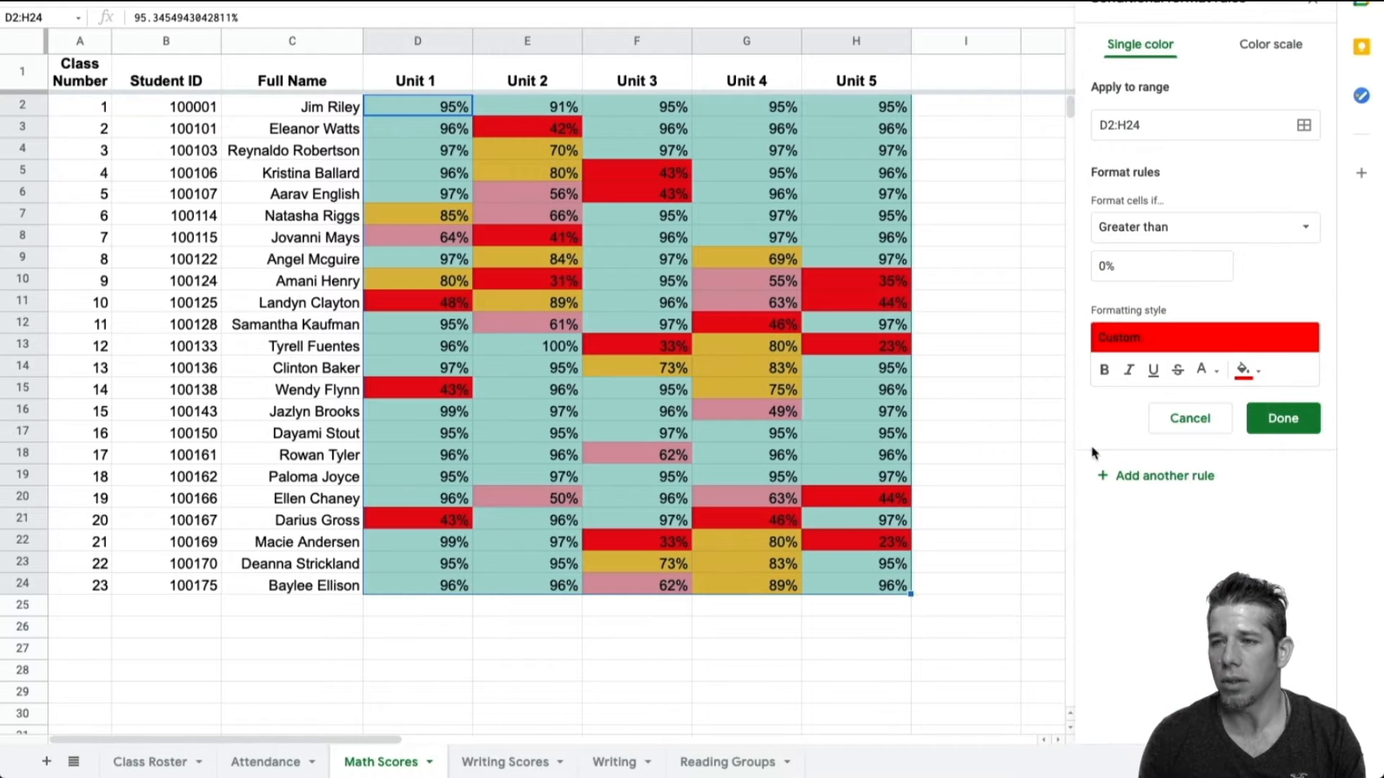
# Give the greater-than-0% rule white bold text and save the rule
pyautogui.click(1206, 370)
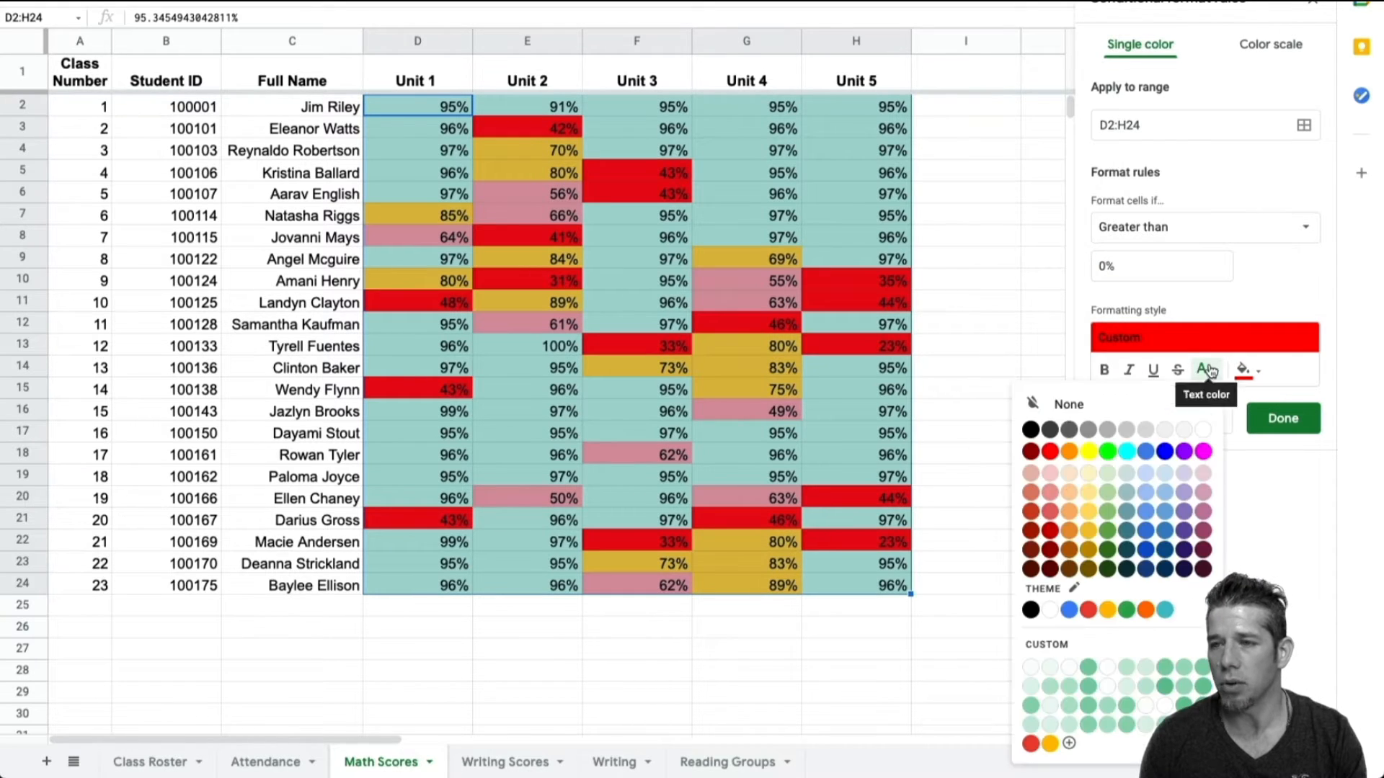
pyautogui.click(1203, 430)
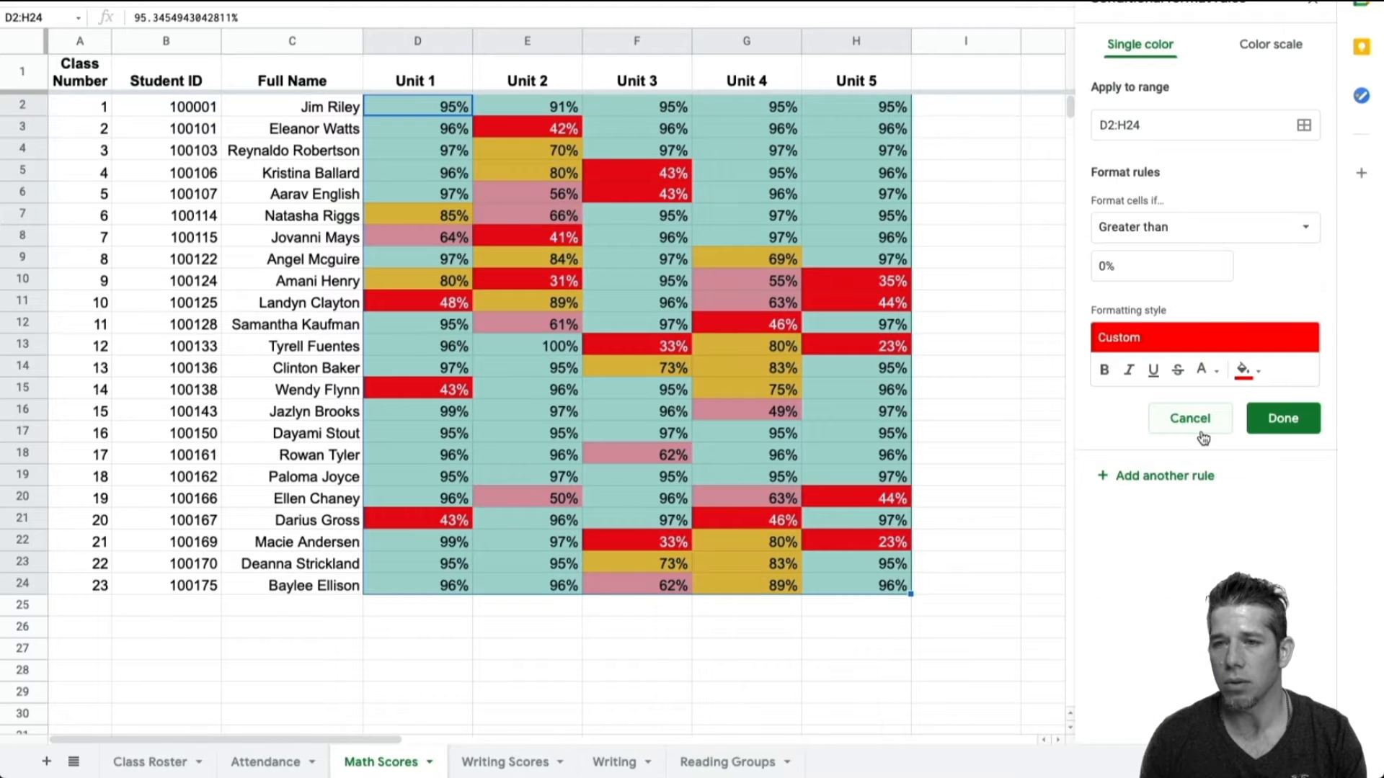
pyautogui.click(1103, 372)
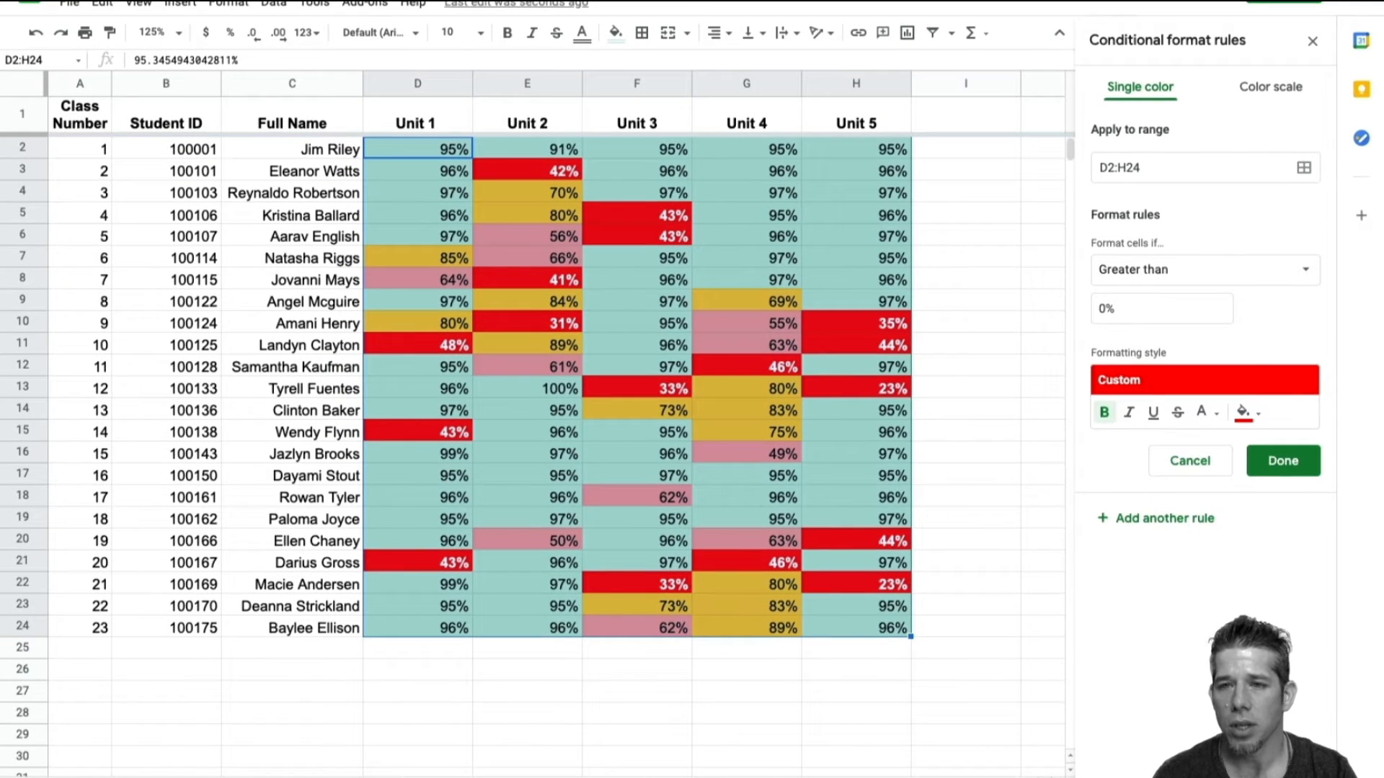
pyautogui.click(1286, 463)
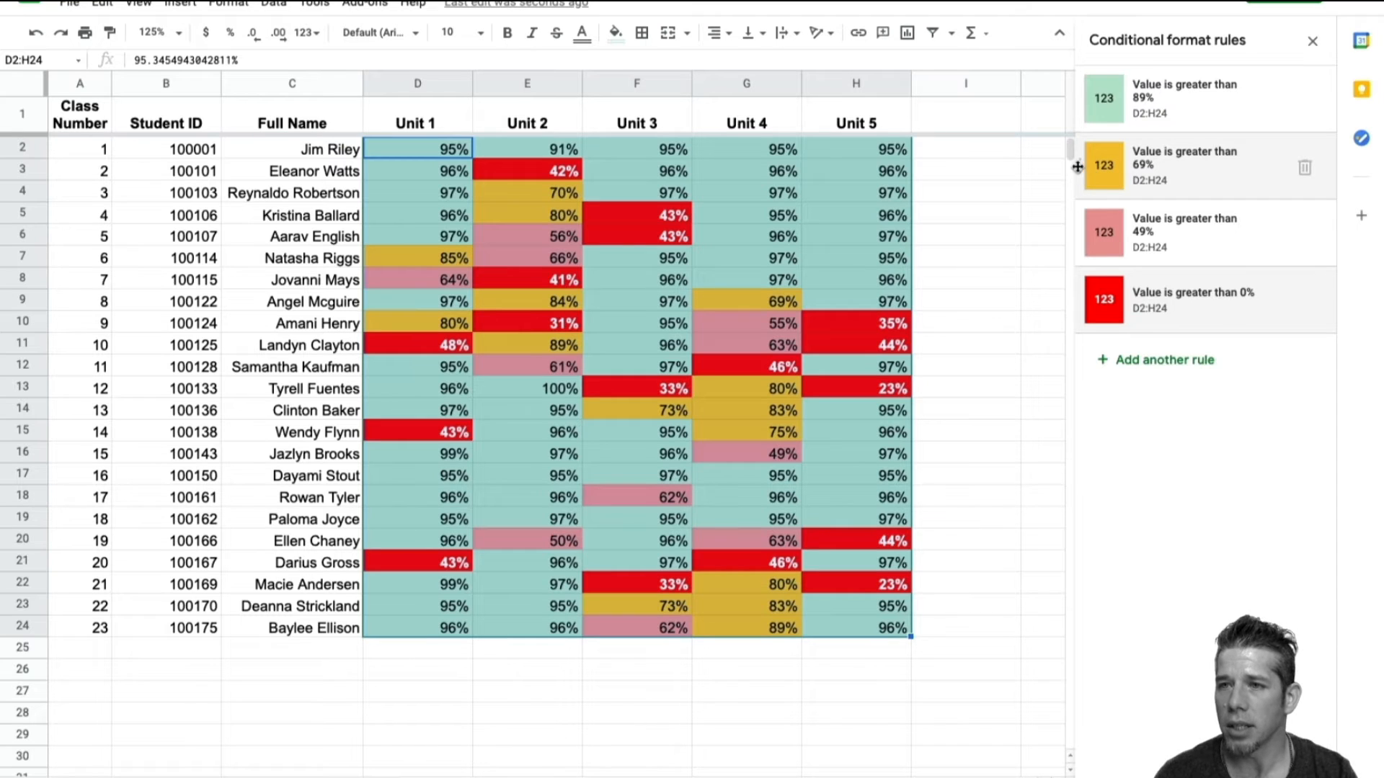
# Test the rule order by moving the 69% rule above the 89% rule and back, and close the conditional format rules
pyautogui.moveTo(1077, 167); pyautogui.dragTo(1081, 84)
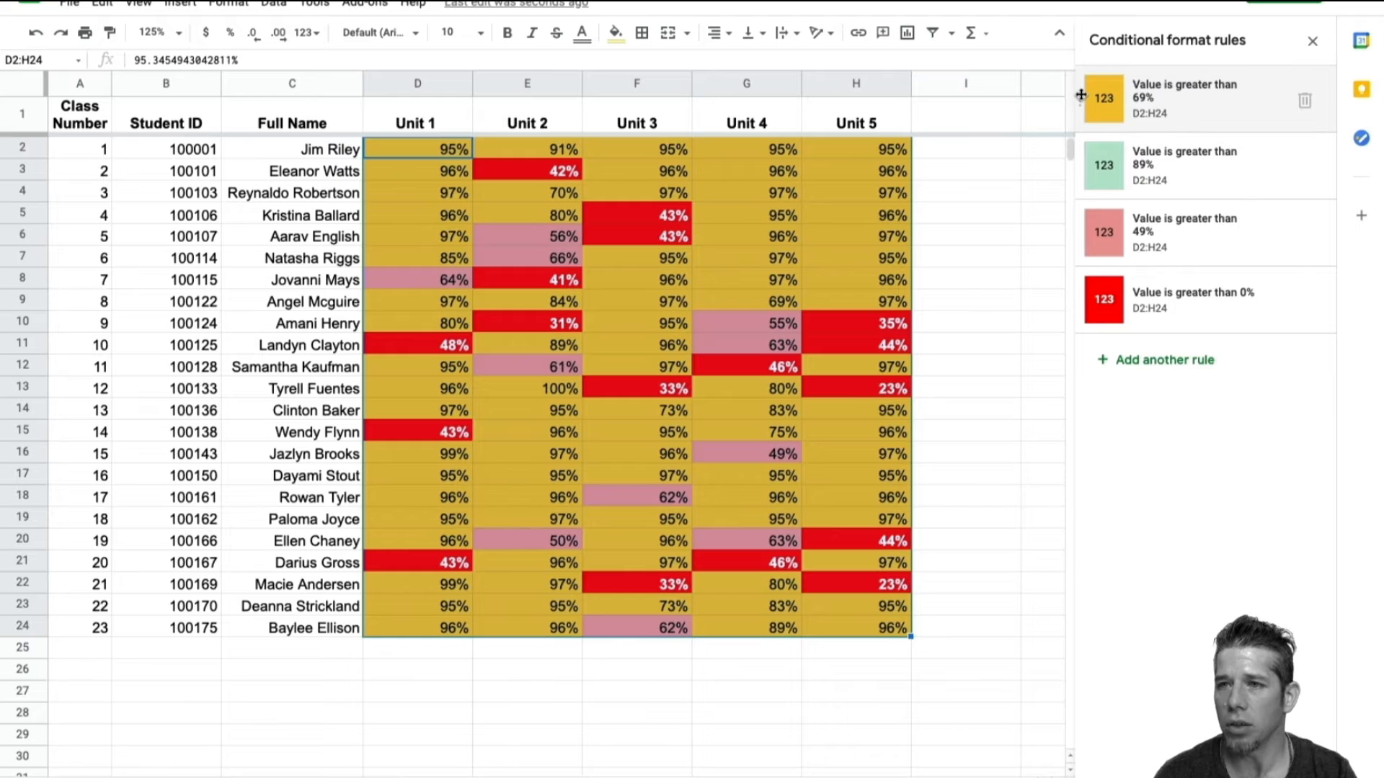
pyautogui.moveTo(1080, 94); pyautogui.dragTo(1071, 167)
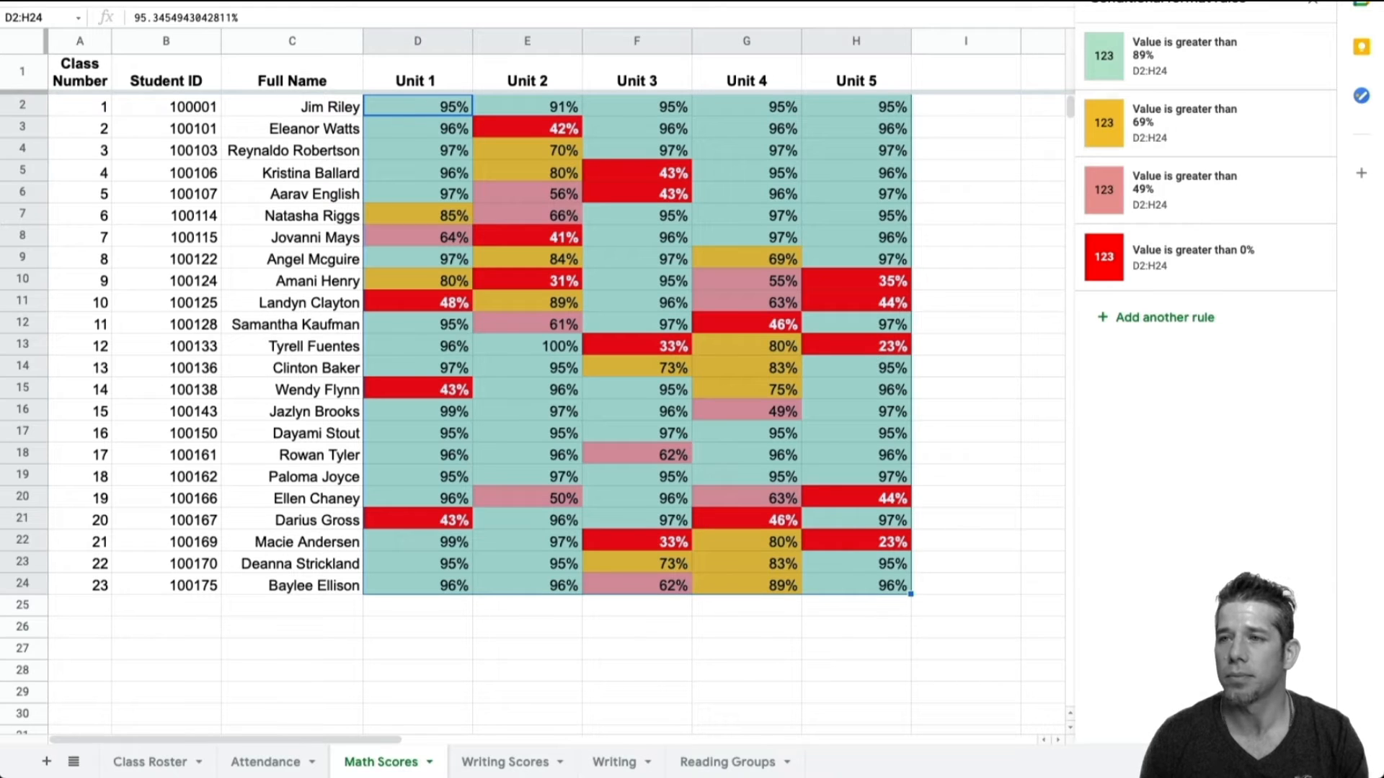
pyautogui.click(1315, 7)
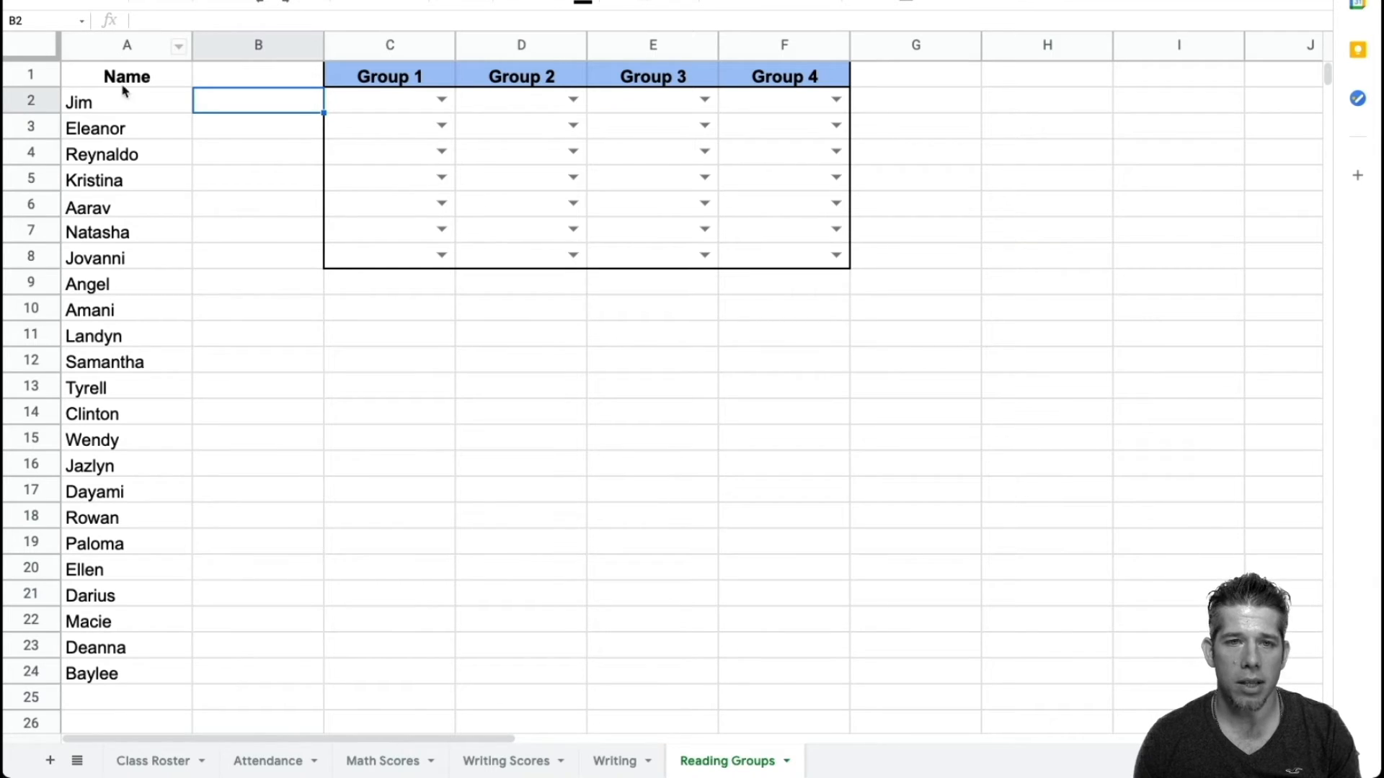
# On the Reading Groups sheet, assign the students listed in A2, A8 and A11 to Group 1 in C2:C4
pyautogui.click(133, 109)
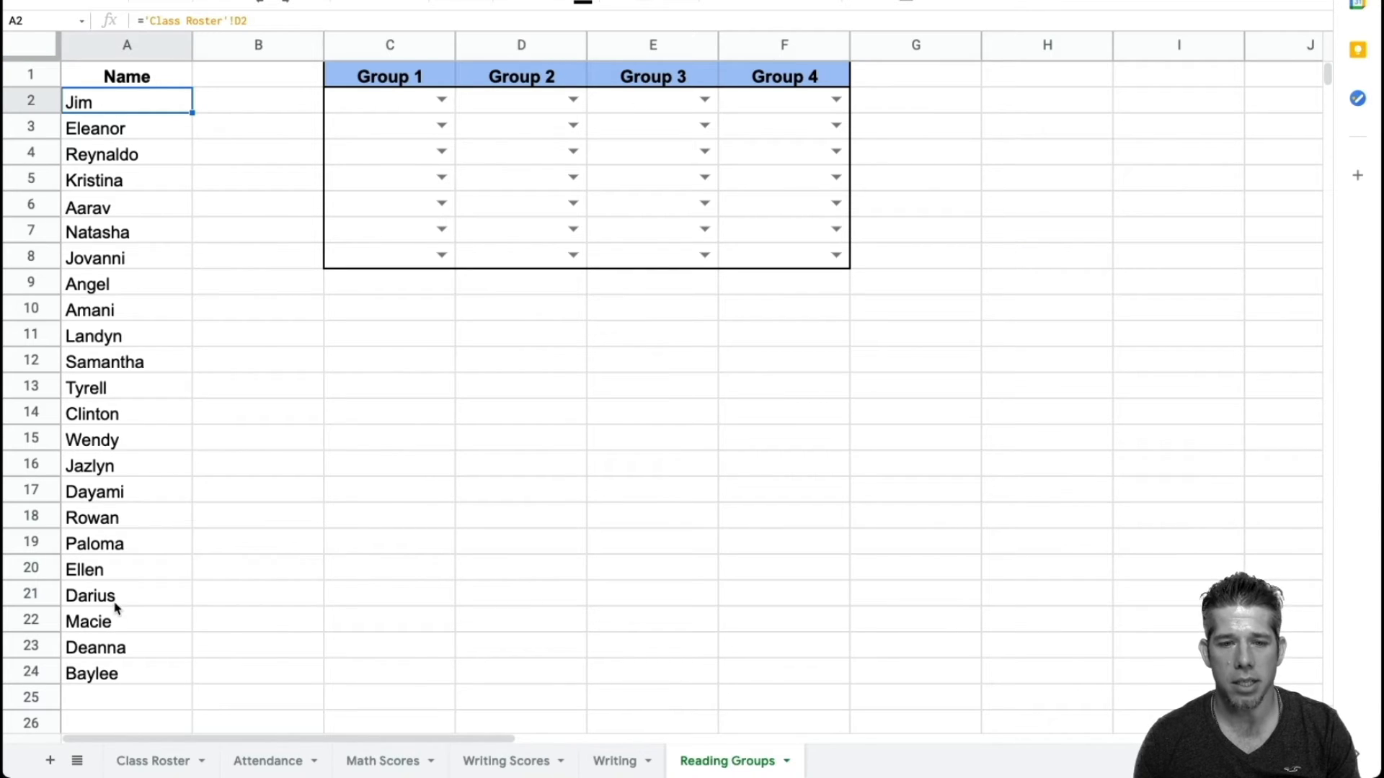
pyautogui.click(382, 101)
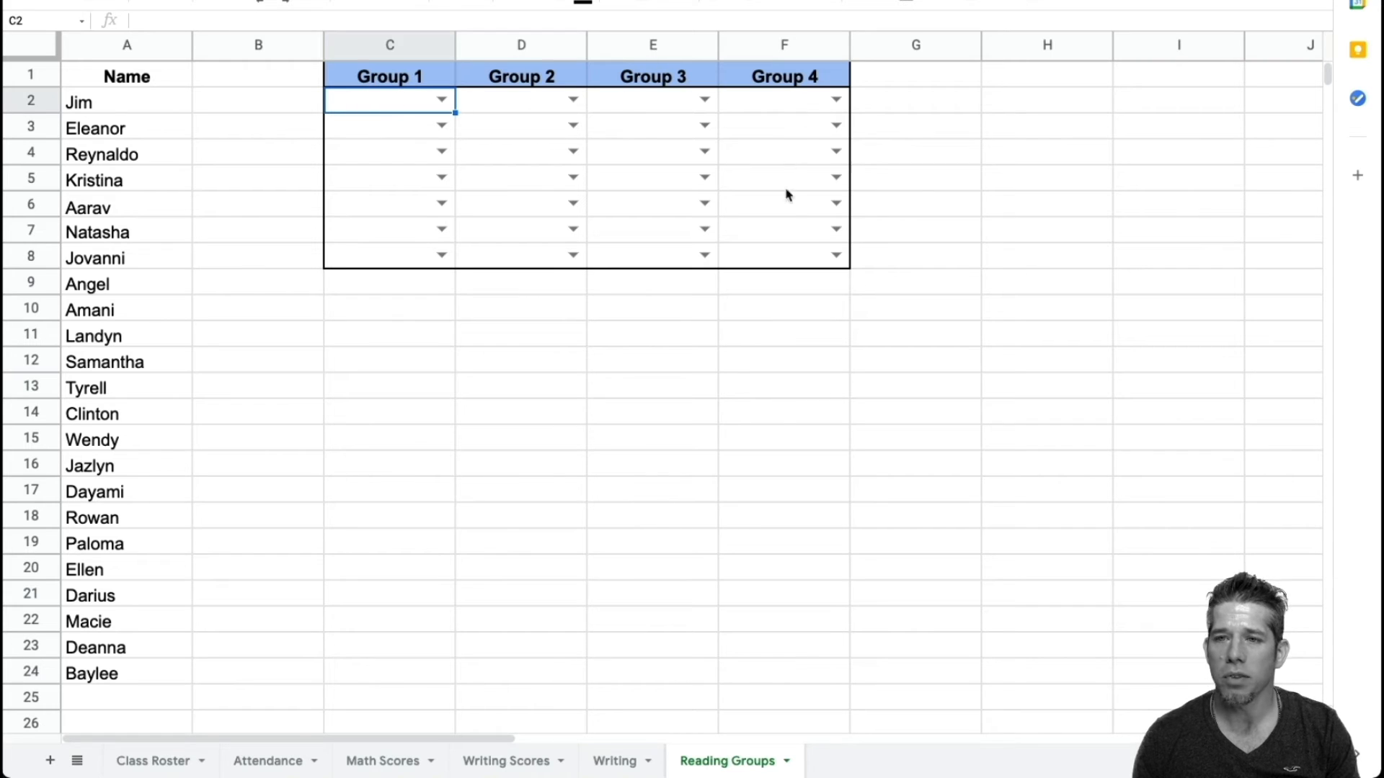
pyautogui.click(440, 101)
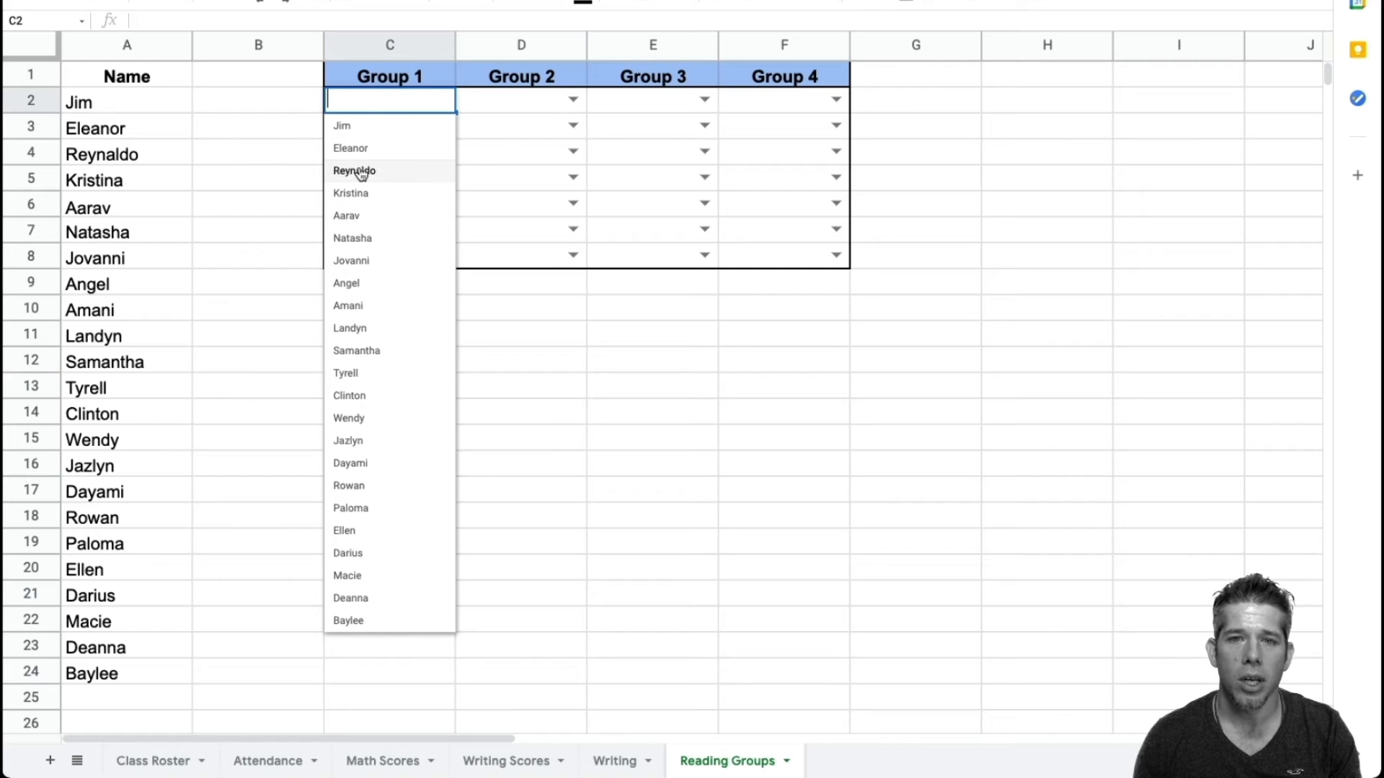
pyautogui.click(352, 130)
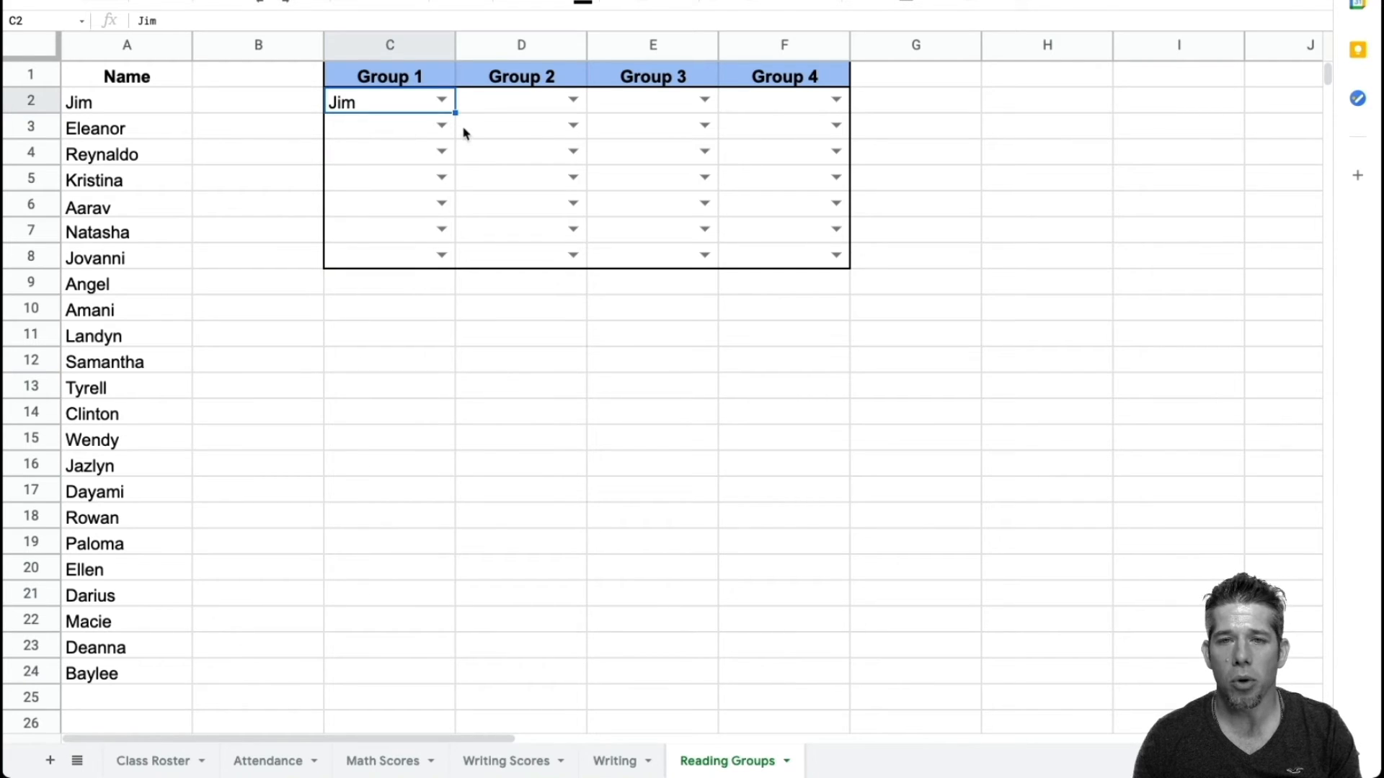
pyautogui.click(441, 126)
pyautogui.click(379, 287)
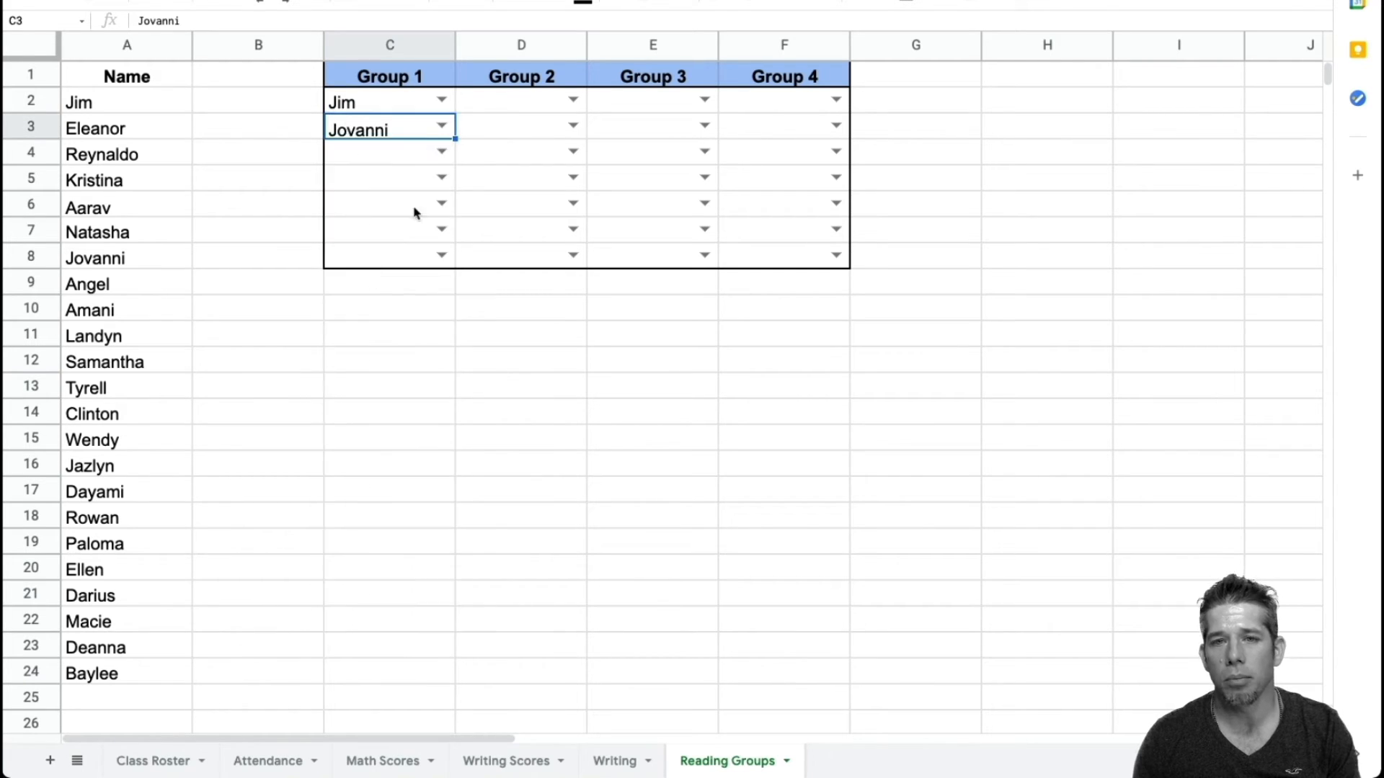
pyautogui.click(441, 151)
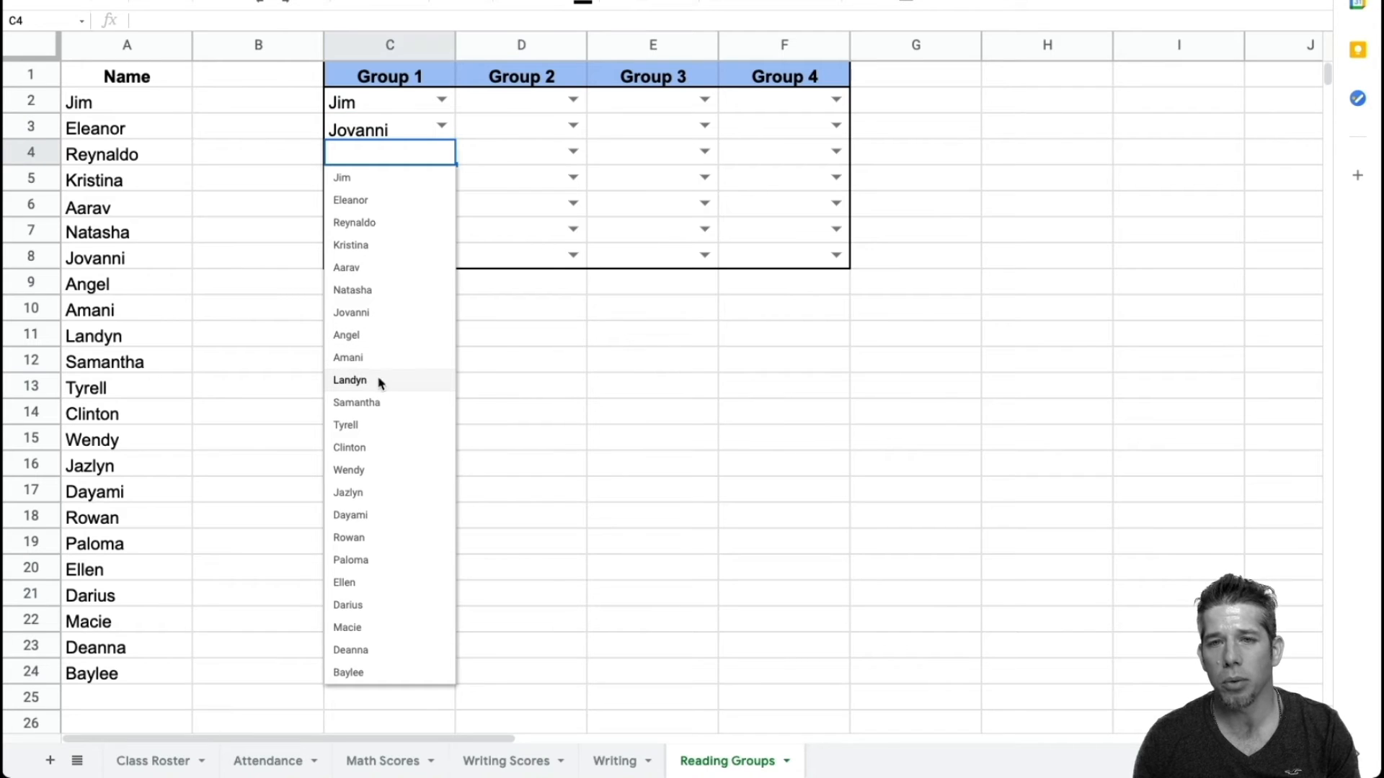
pyautogui.click(380, 382)
# Assign the students listed in A14 and A18 to Group 2 in D2:D3, and clear the entries of both groups
pyautogui.click(573, 99)
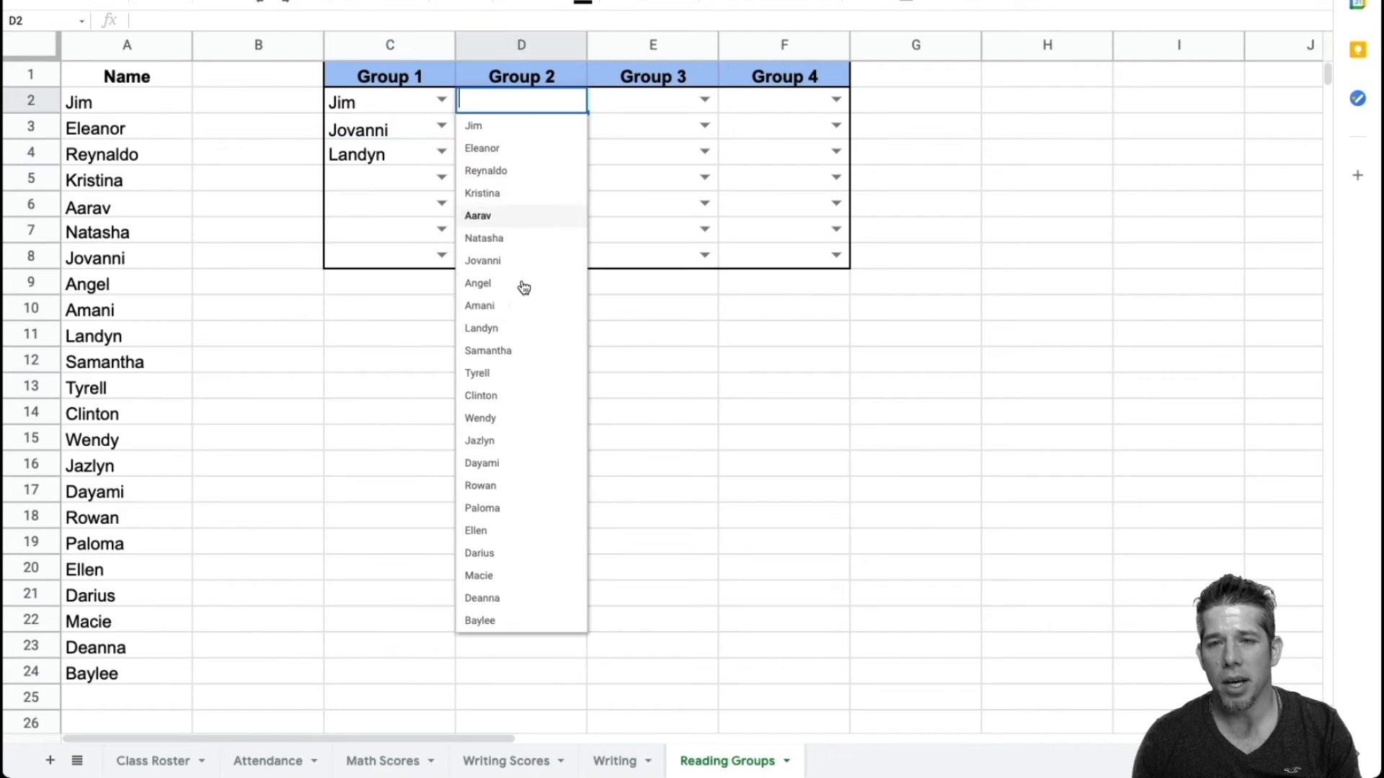
pyautogui.click(518, 396)
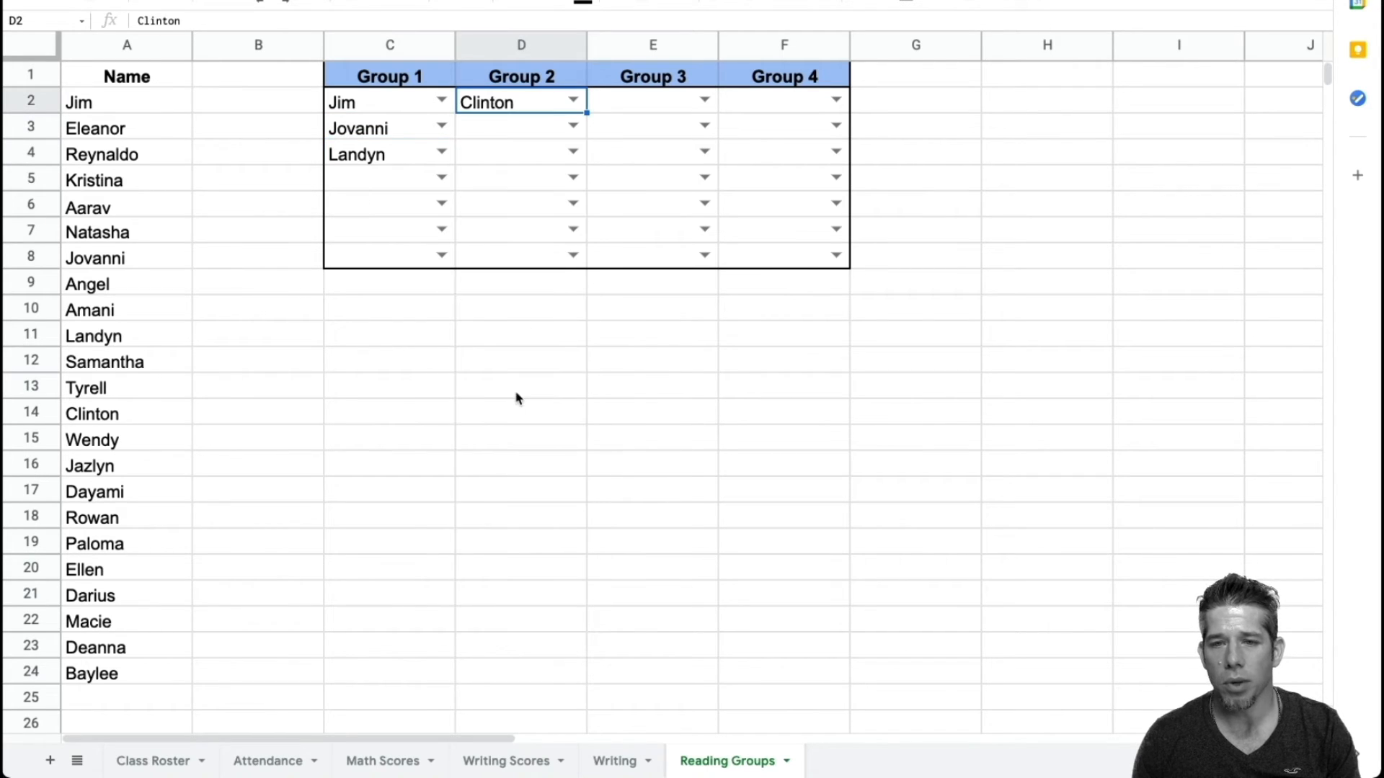
pyautogui.click(573, 127)
pyautogui.click(495, 517)
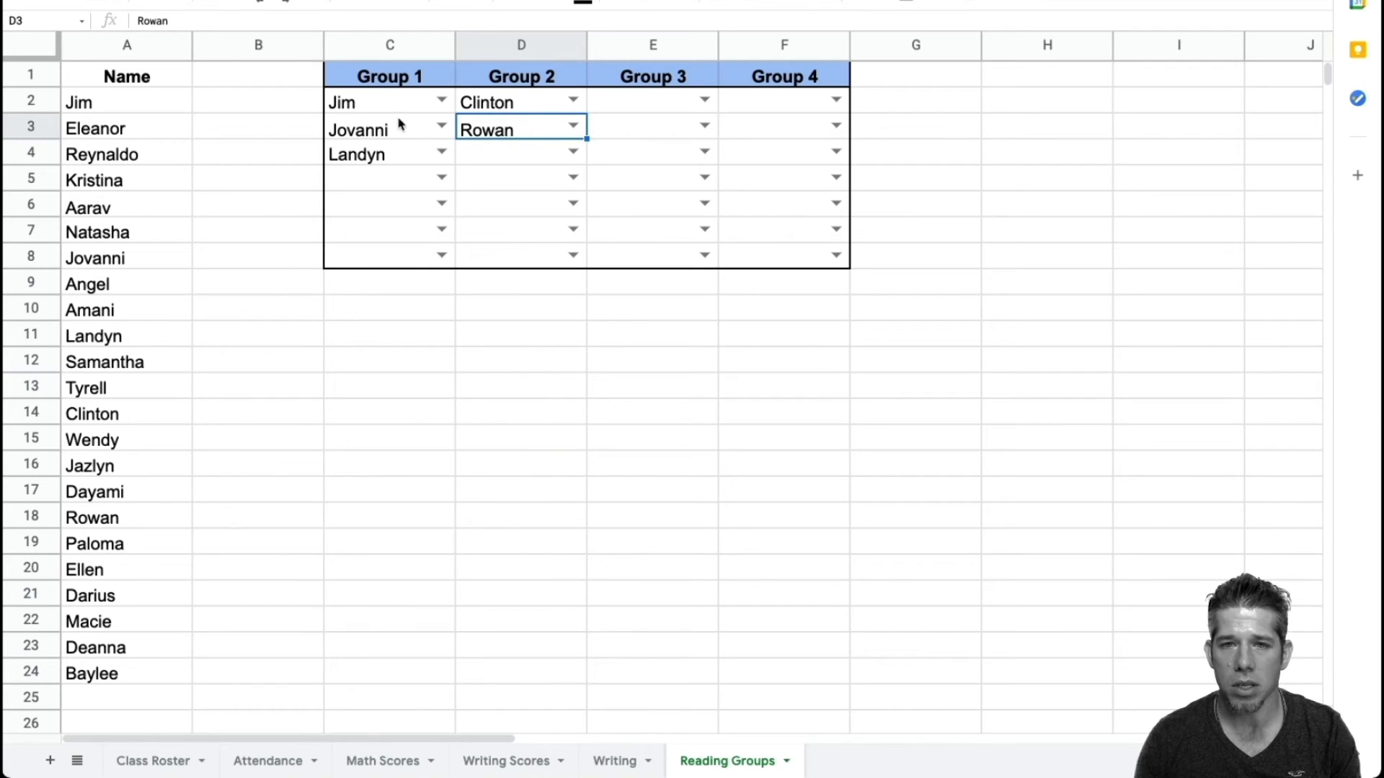
pyautogui.moveTo(383, 111); pyautogui.dragTo(498, 173)
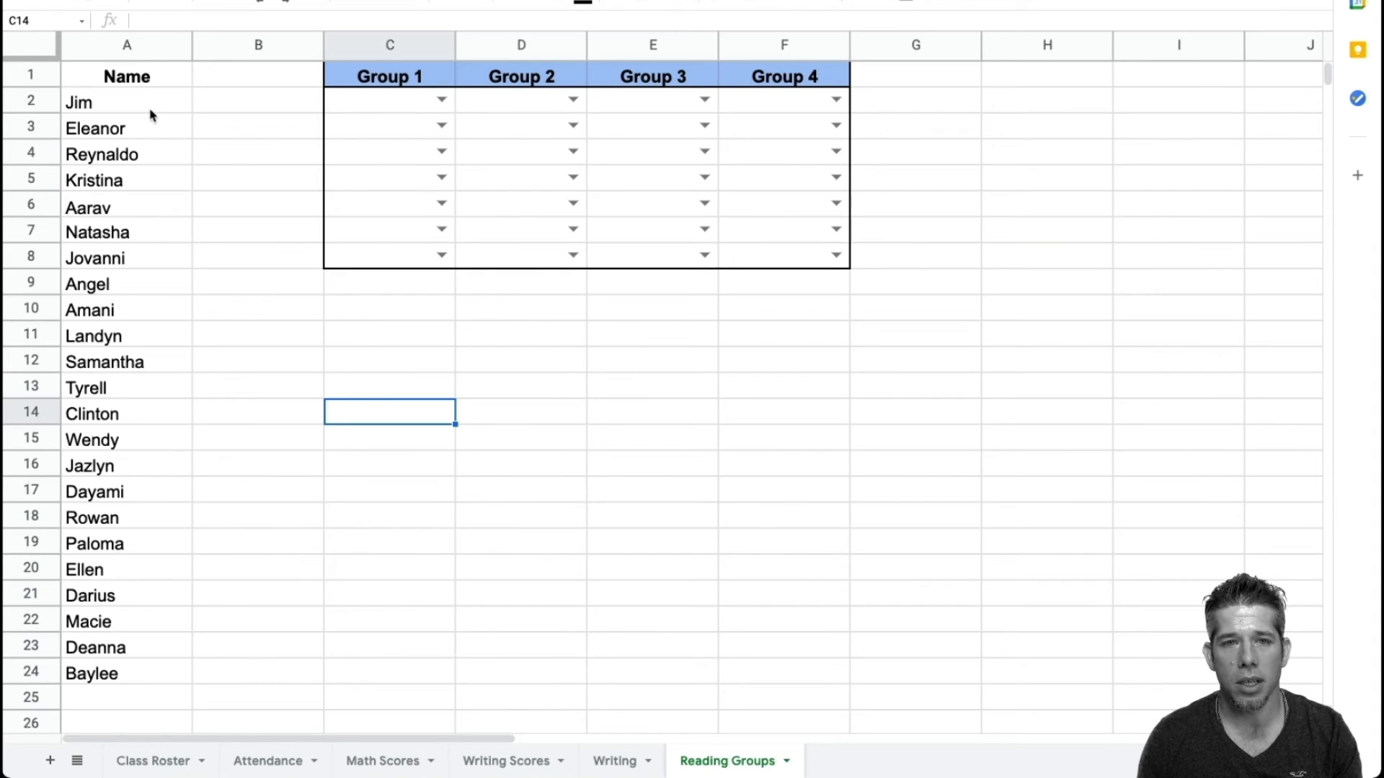
# Assign the student listed in A2 to the first Group 1 slot in C2
pyautogui.click(113, 111)
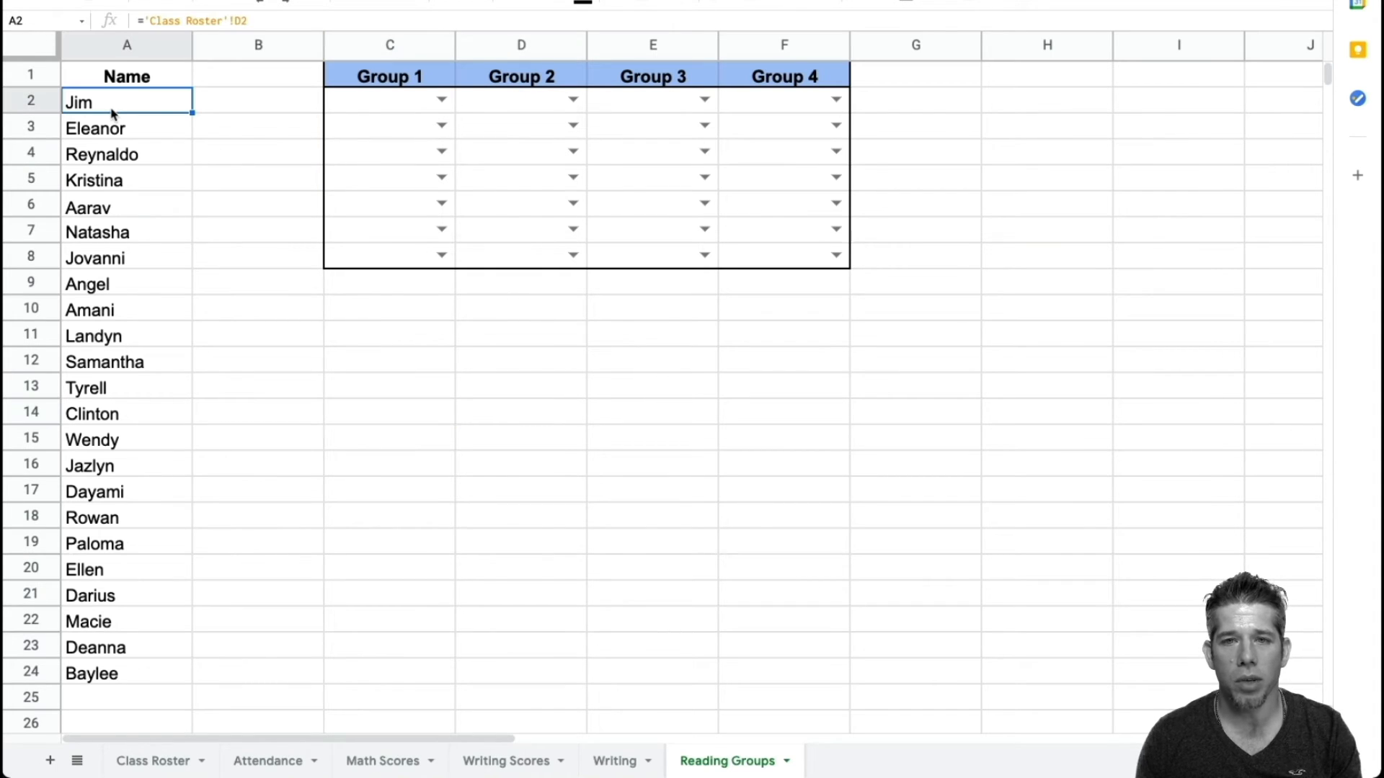
pyautogui.click(423, 106)
pyautogui.click(441, 99)
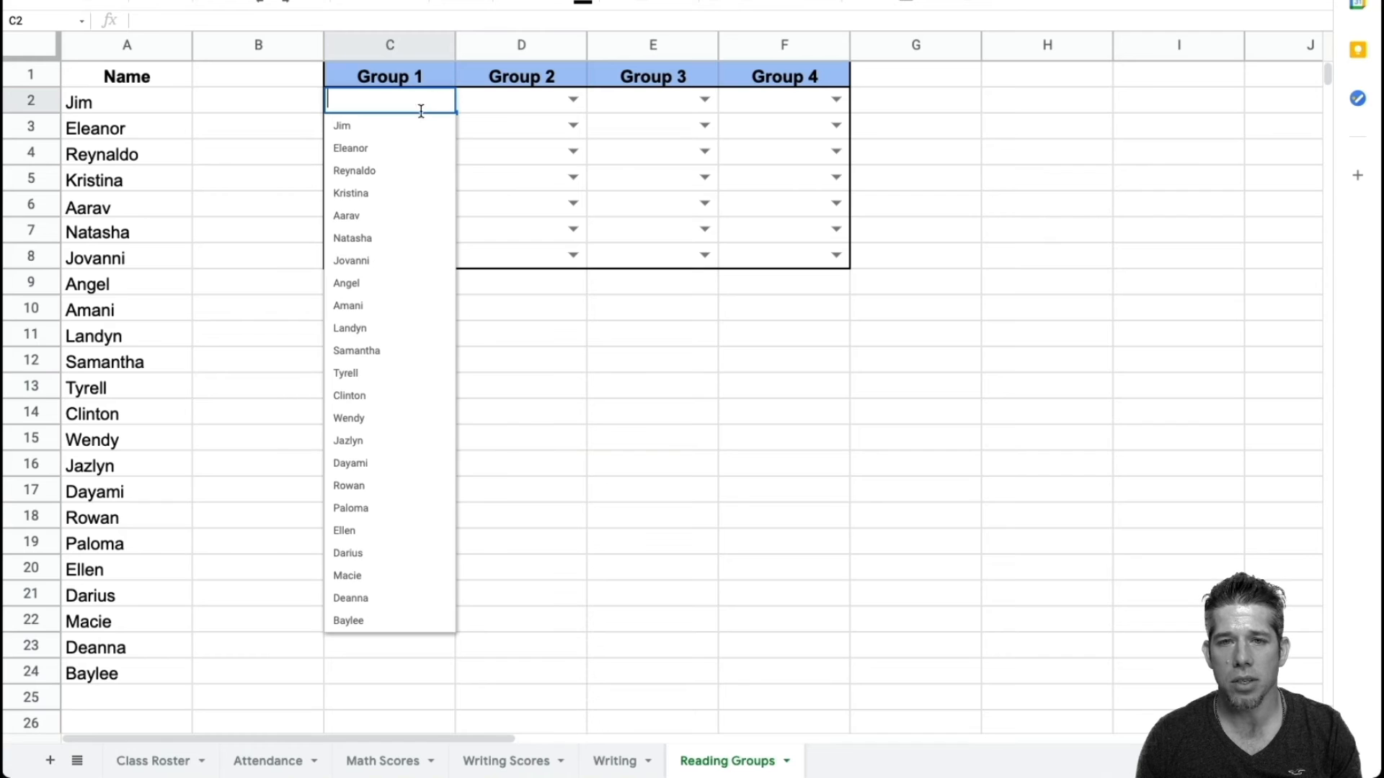
pyautogui.click(382, 127)
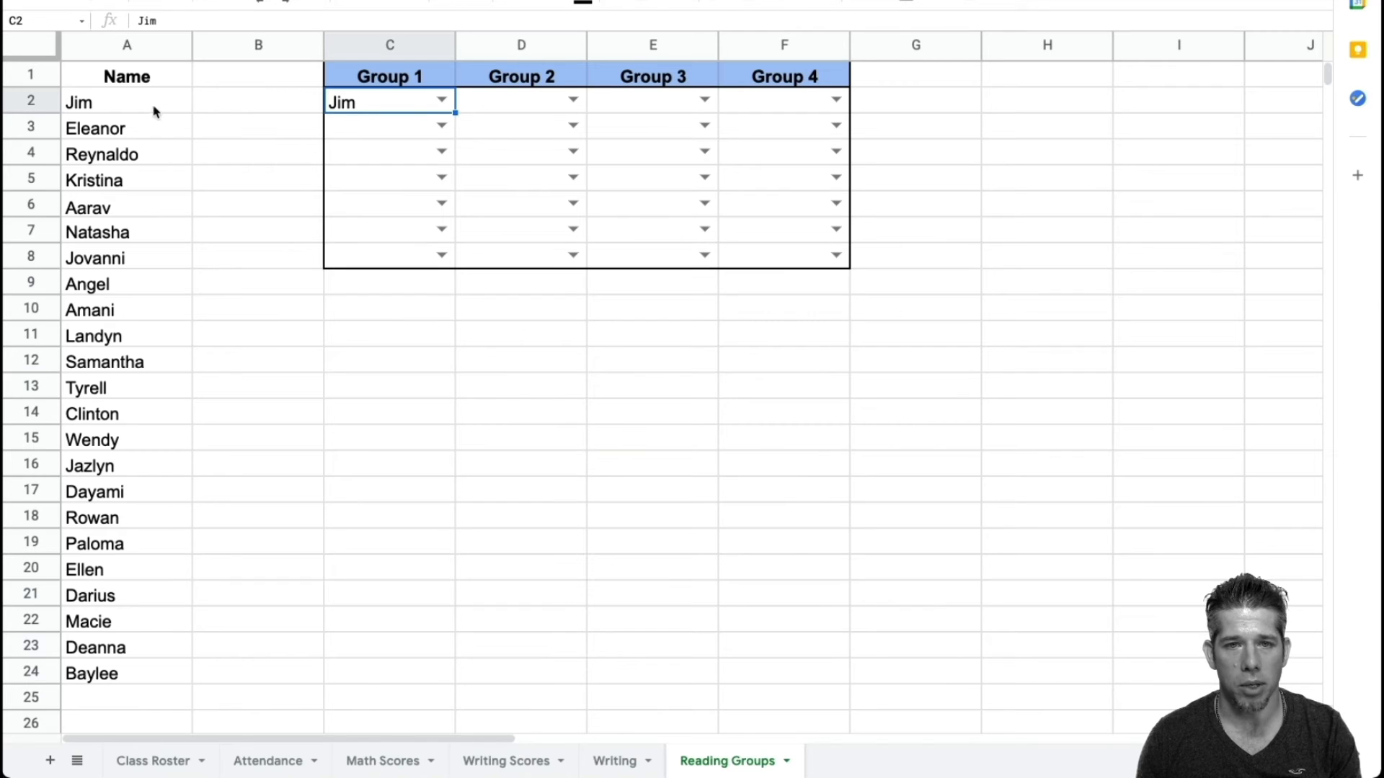
# Start a conditional formatting rule for the student names in A2:A24 with the condition "Custom formula is"
pyautogui.moveTo(140, 106); pyautogui.dragTo(148, 680)
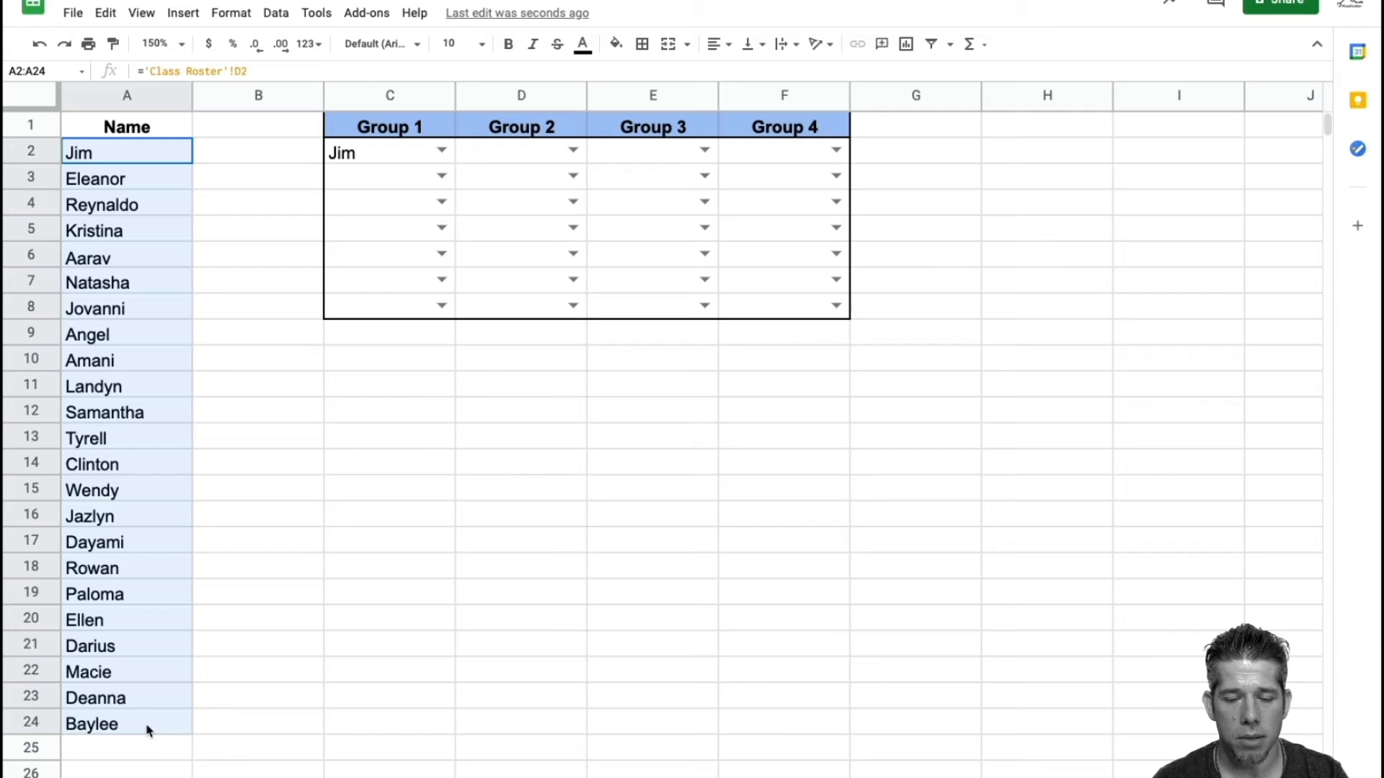
pyautogui.moveTo(148, 731); pyautogui.dragTo(147, 730)
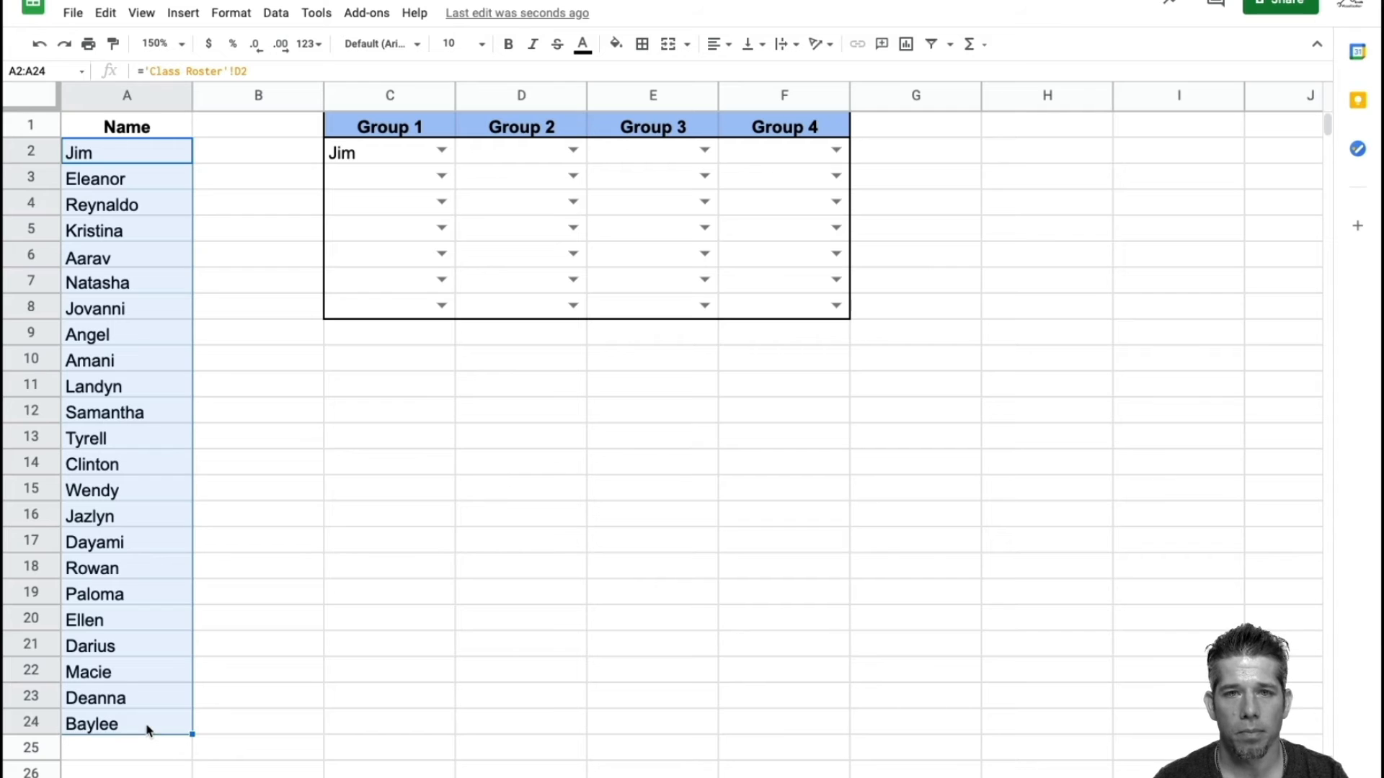
pyautogui.click(220, 12)
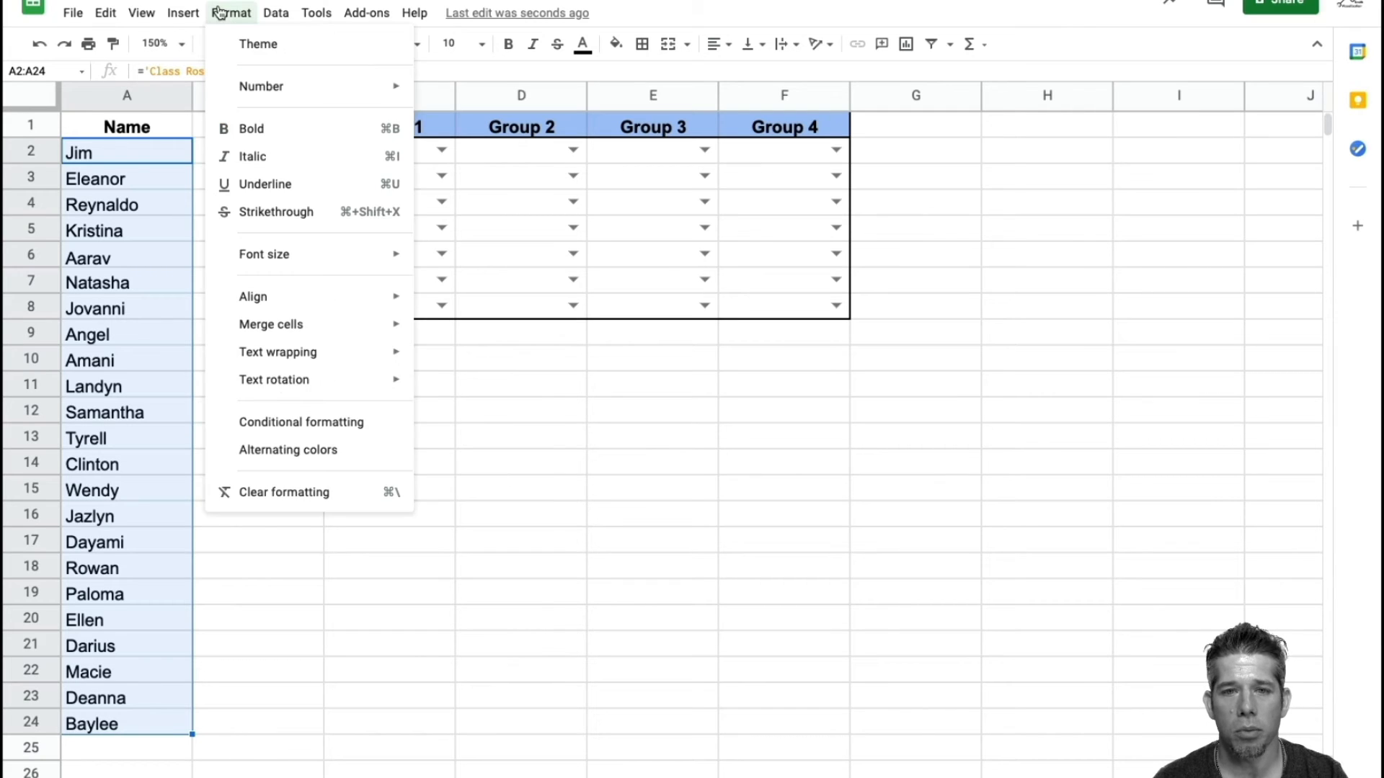
pyautogui.click(327, 436)
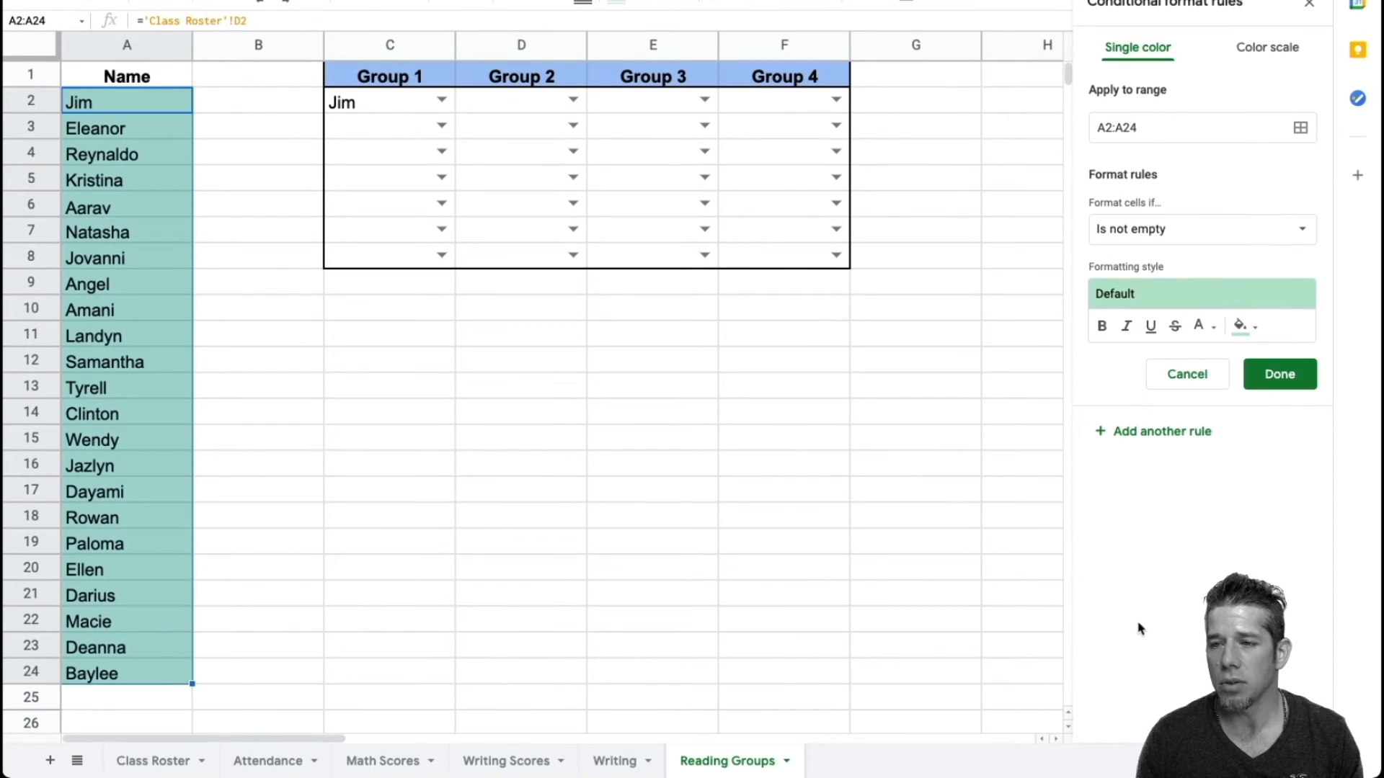
pyautogui.click(1182, 239)
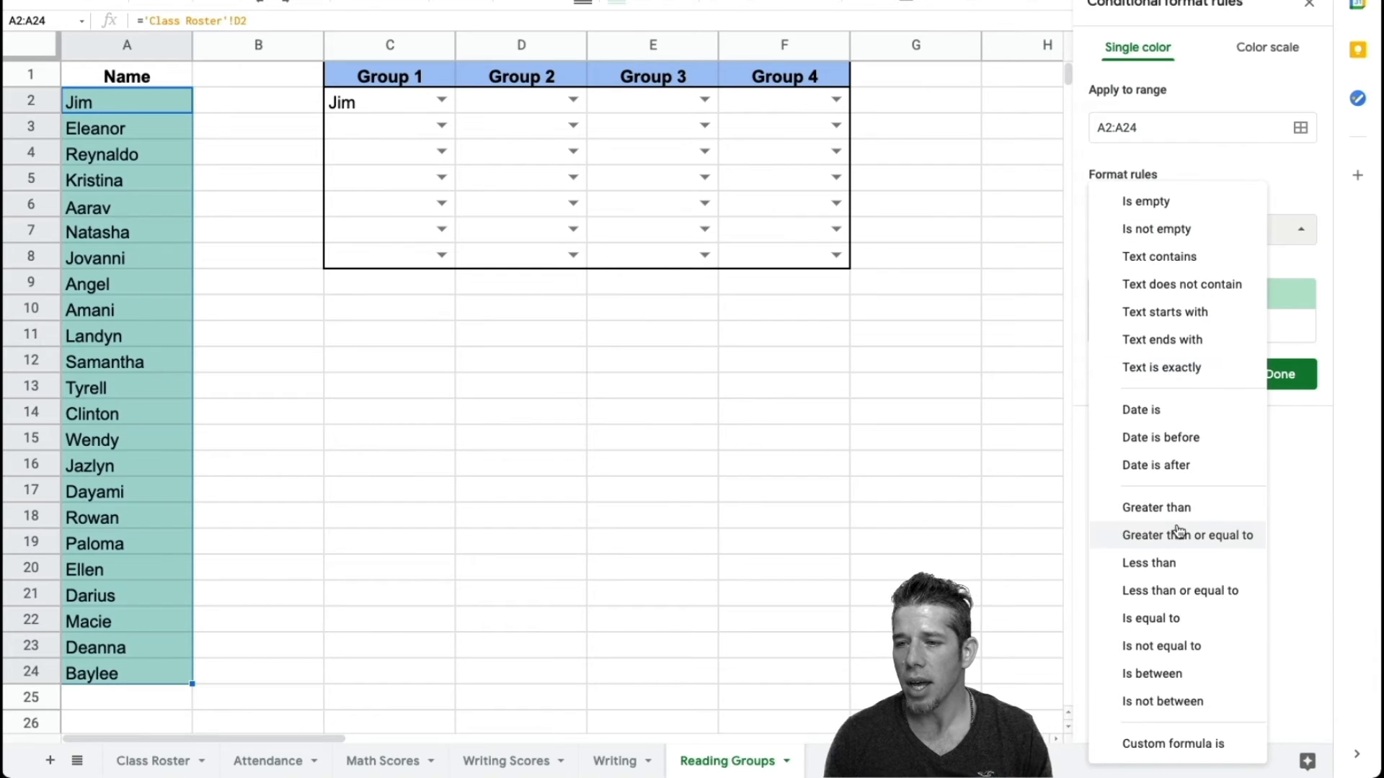
pyautogui.click(1181, 747)
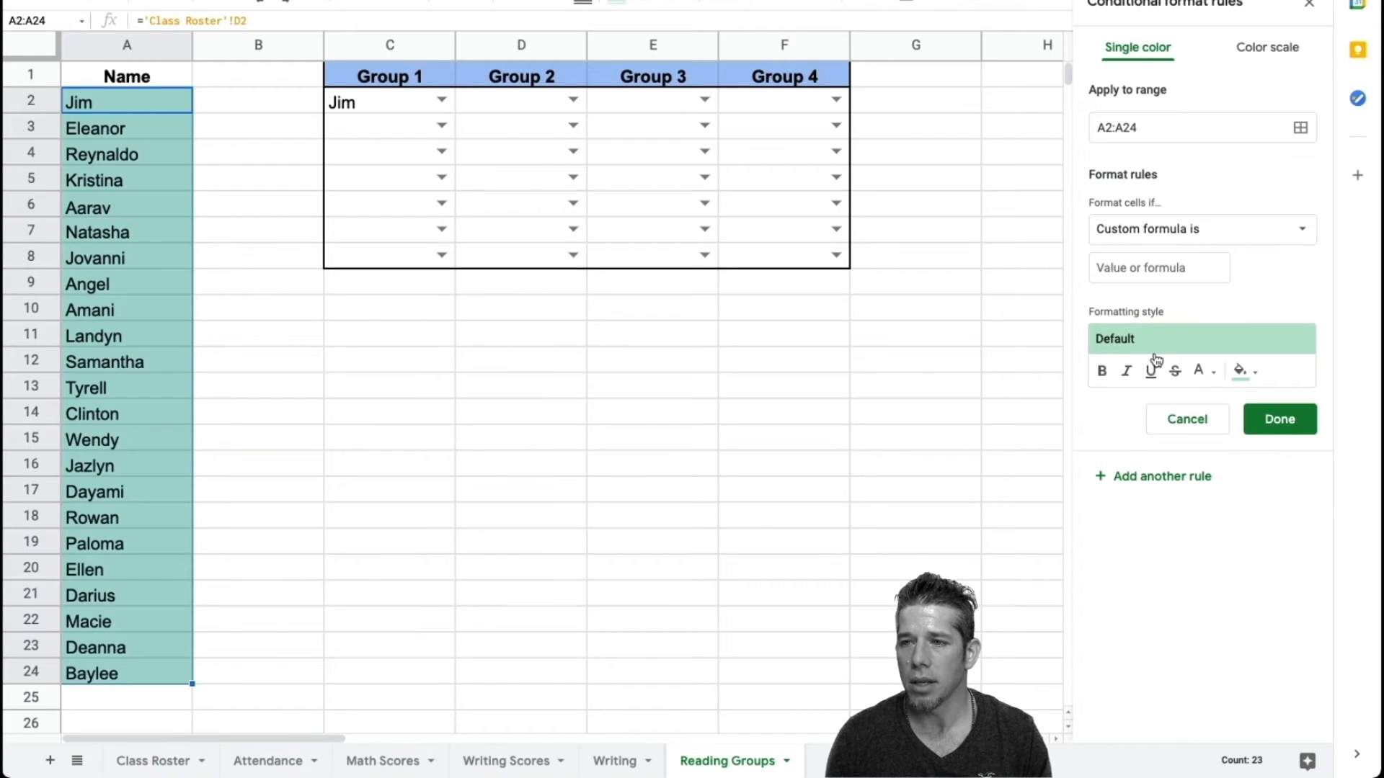
# Enter =countif($A$2:F,$A2)>1 as the rule's custom formula
pyautogui.click(1154, 275)
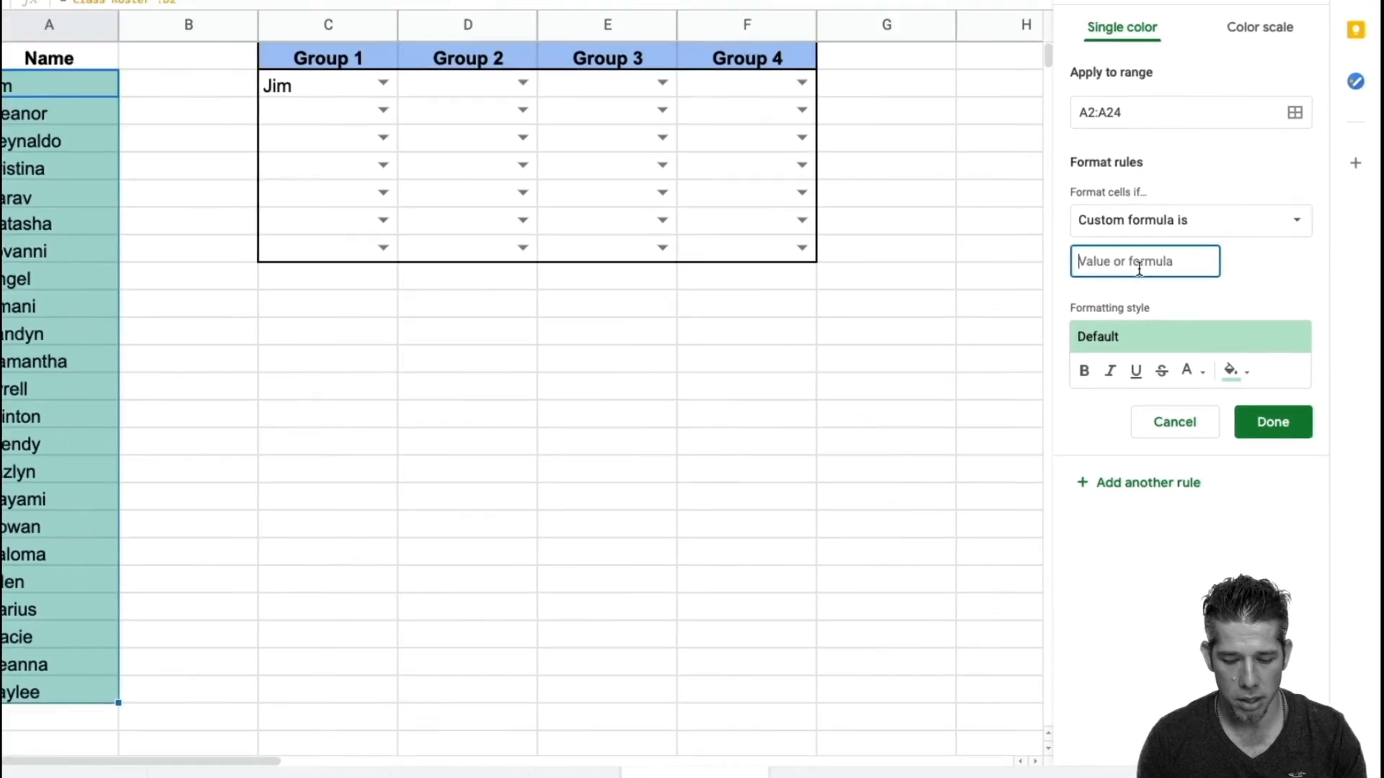
pyautogui.write('=')
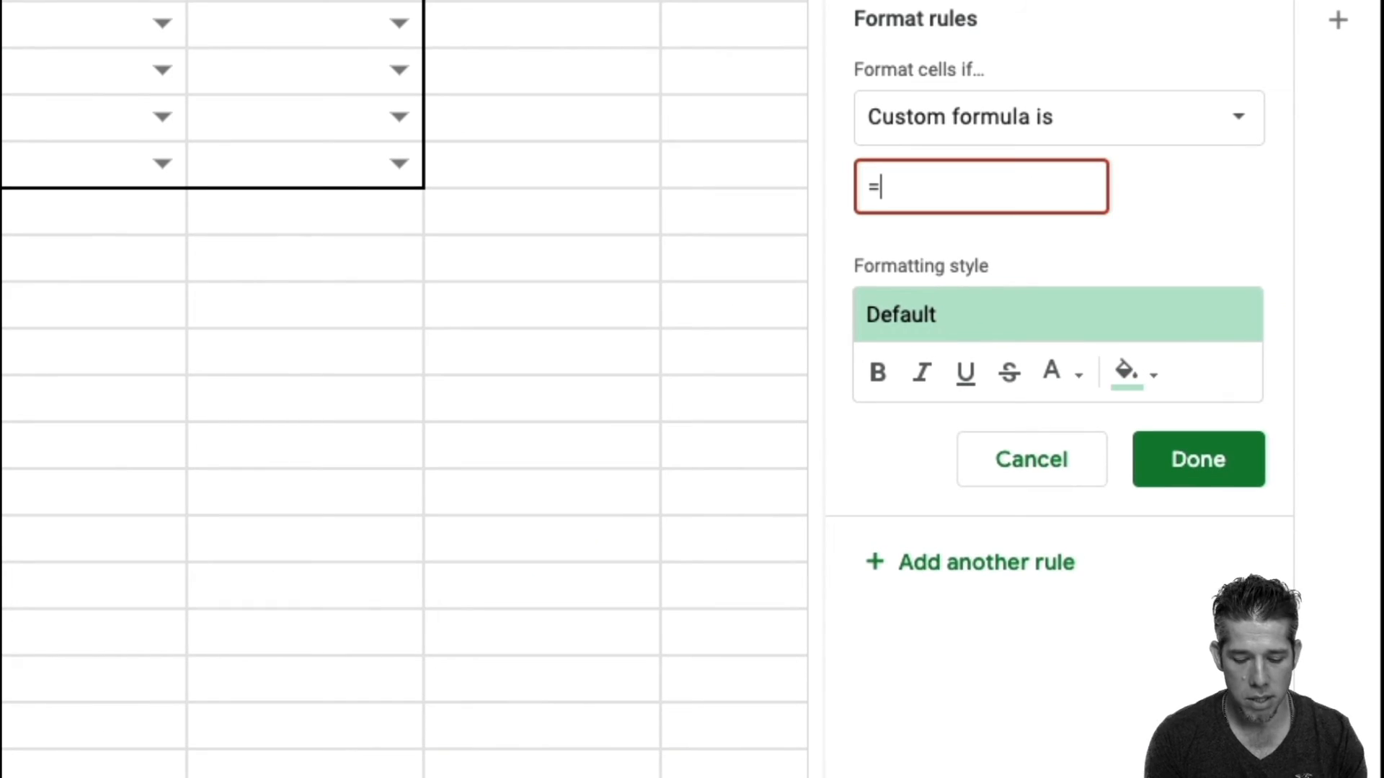
pyautogui.write('countif')
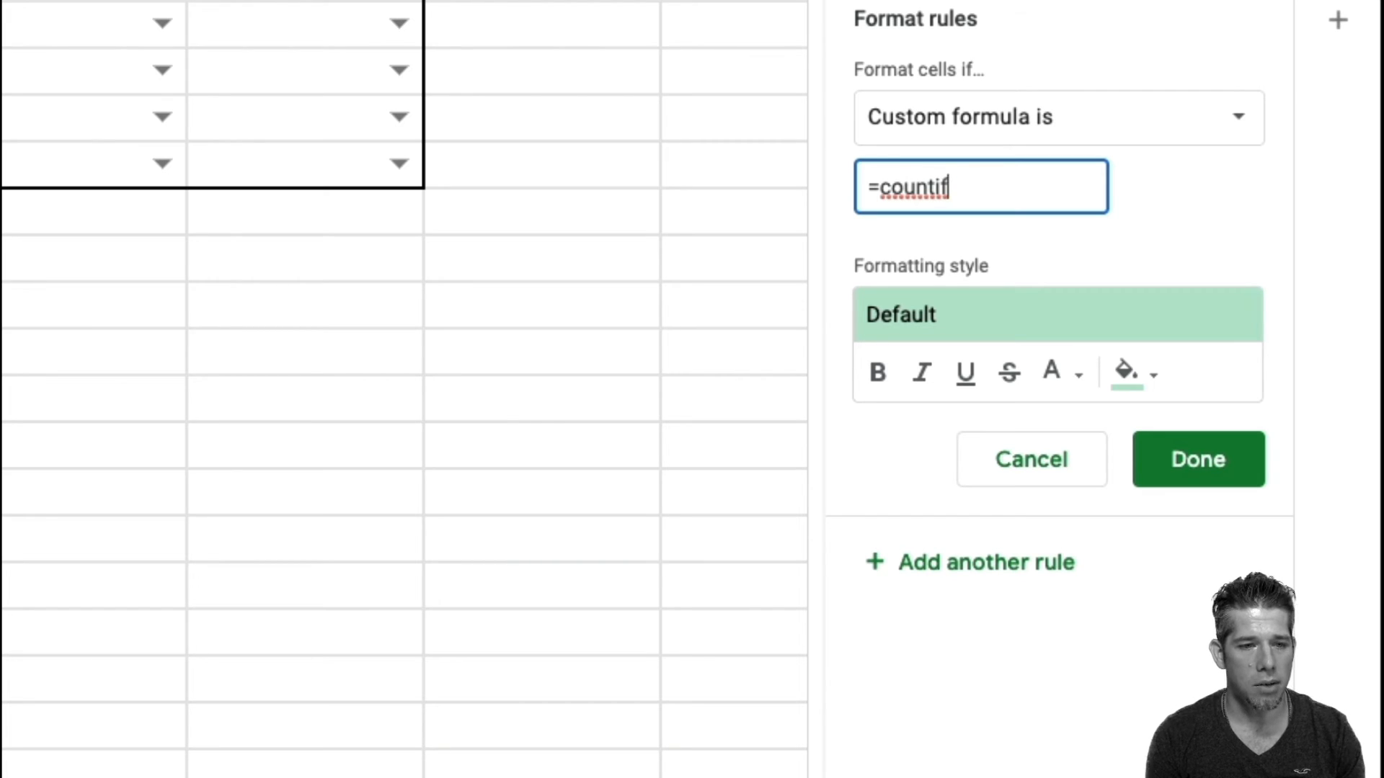
pyautogui.write('(')
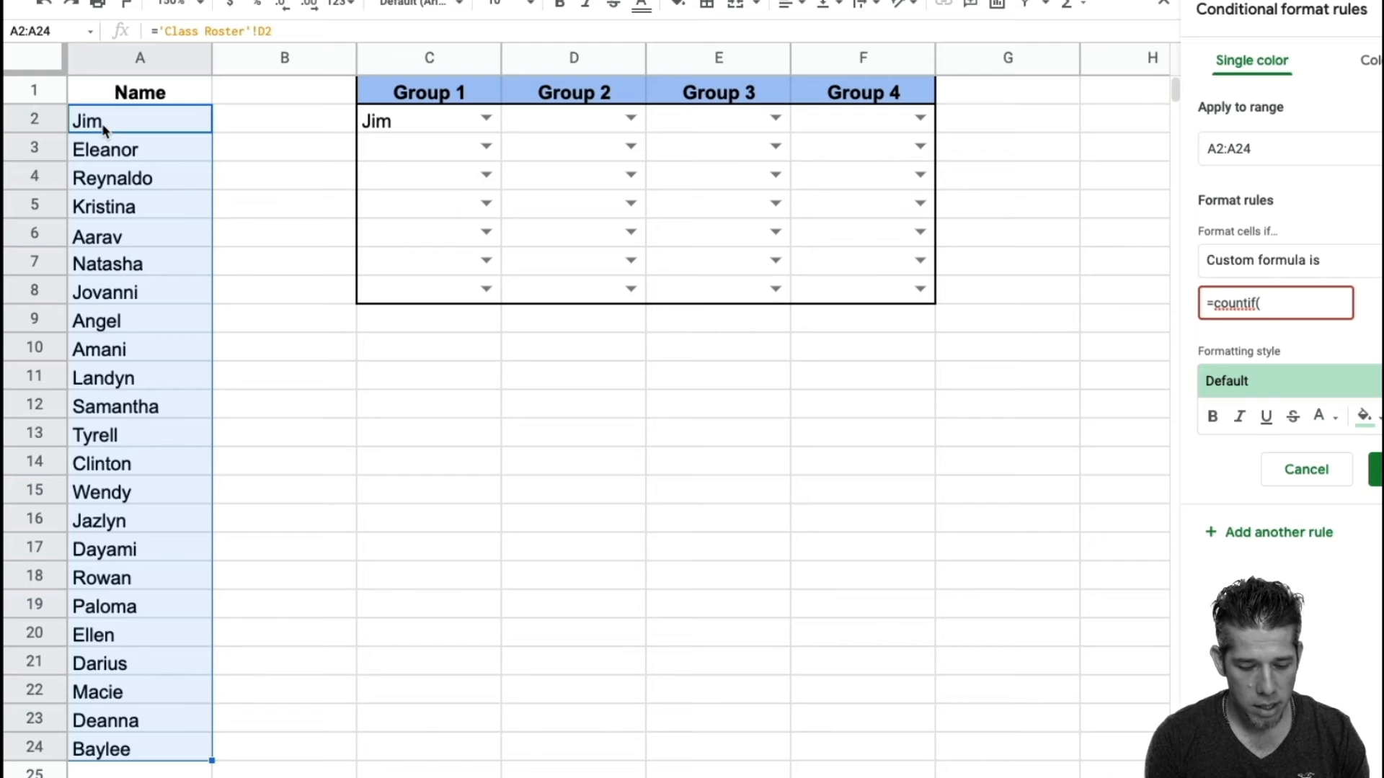
pyautogui.write('$A')
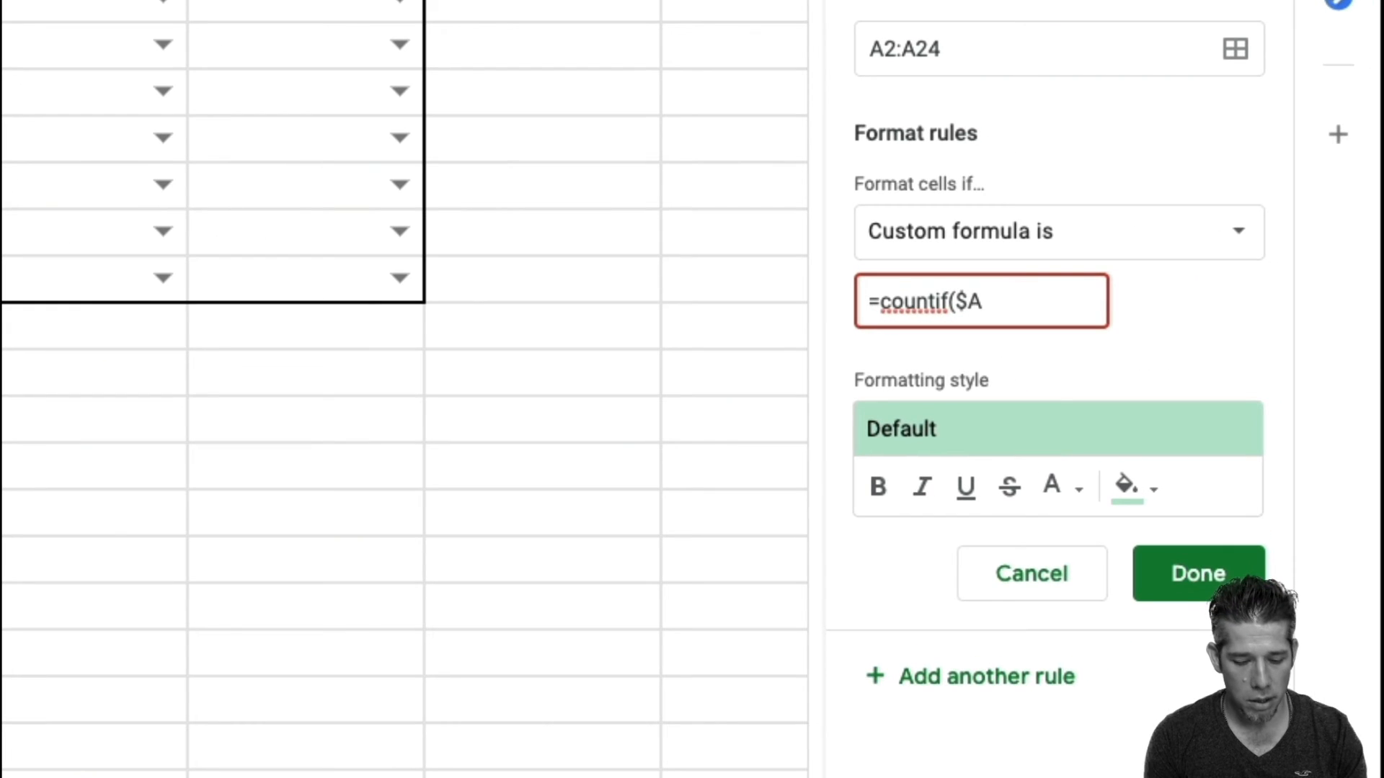
pyautogui.write('$2')
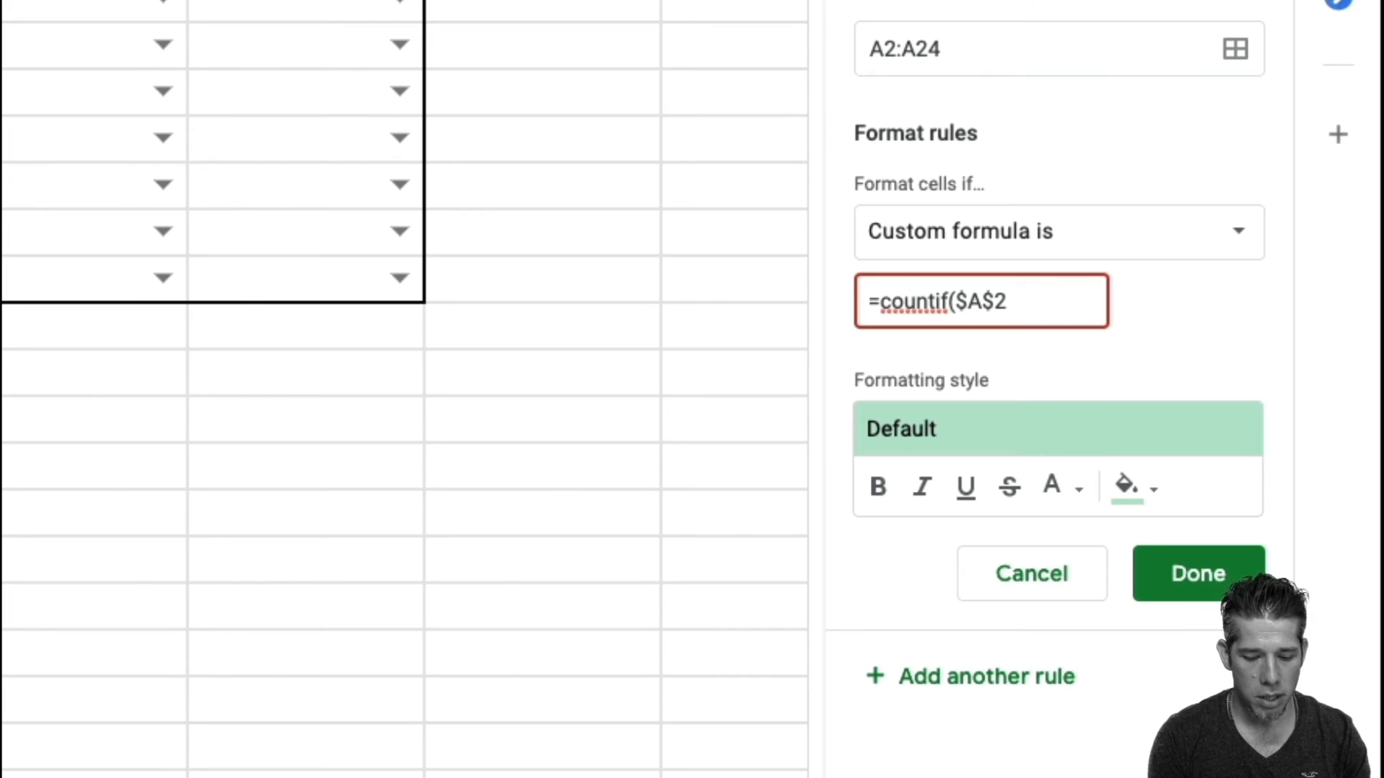
pyautogui.write(':')
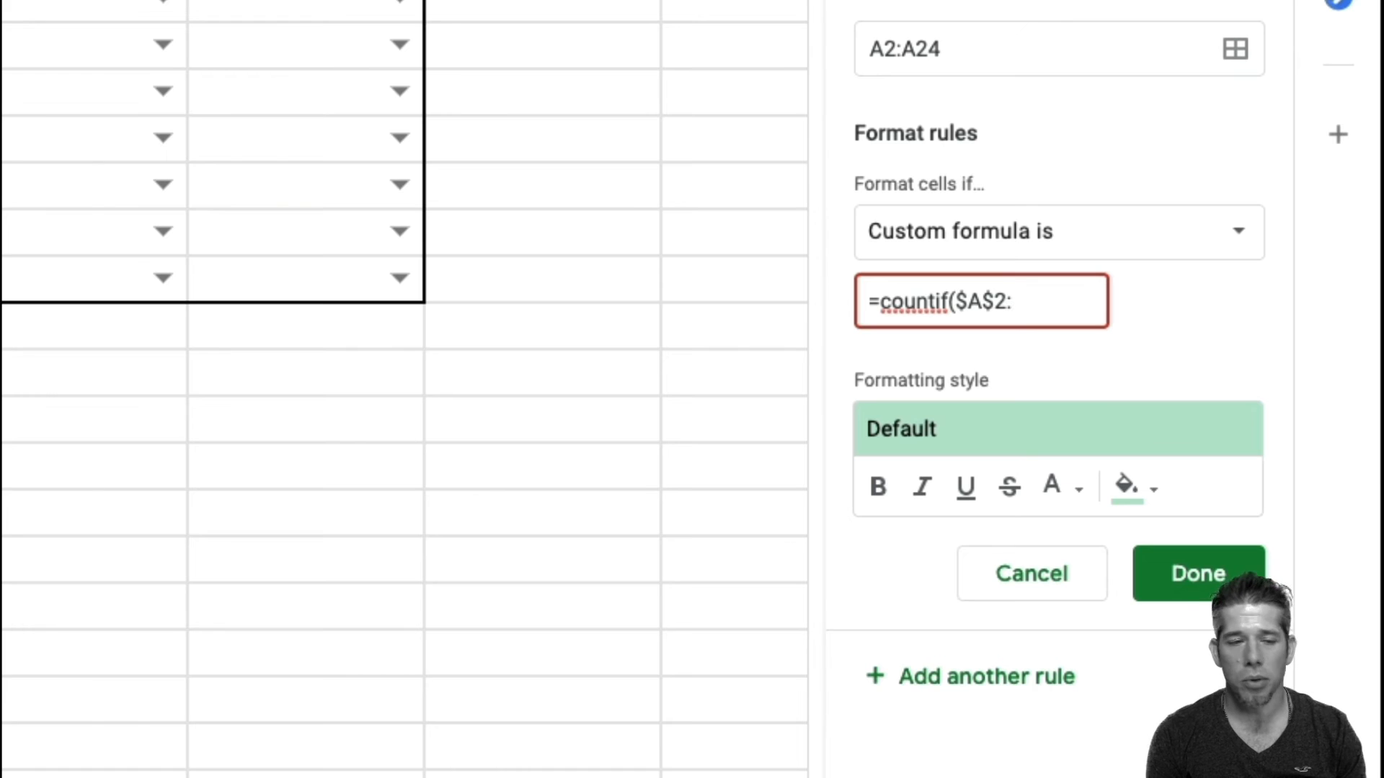
pyautogui.write('F')
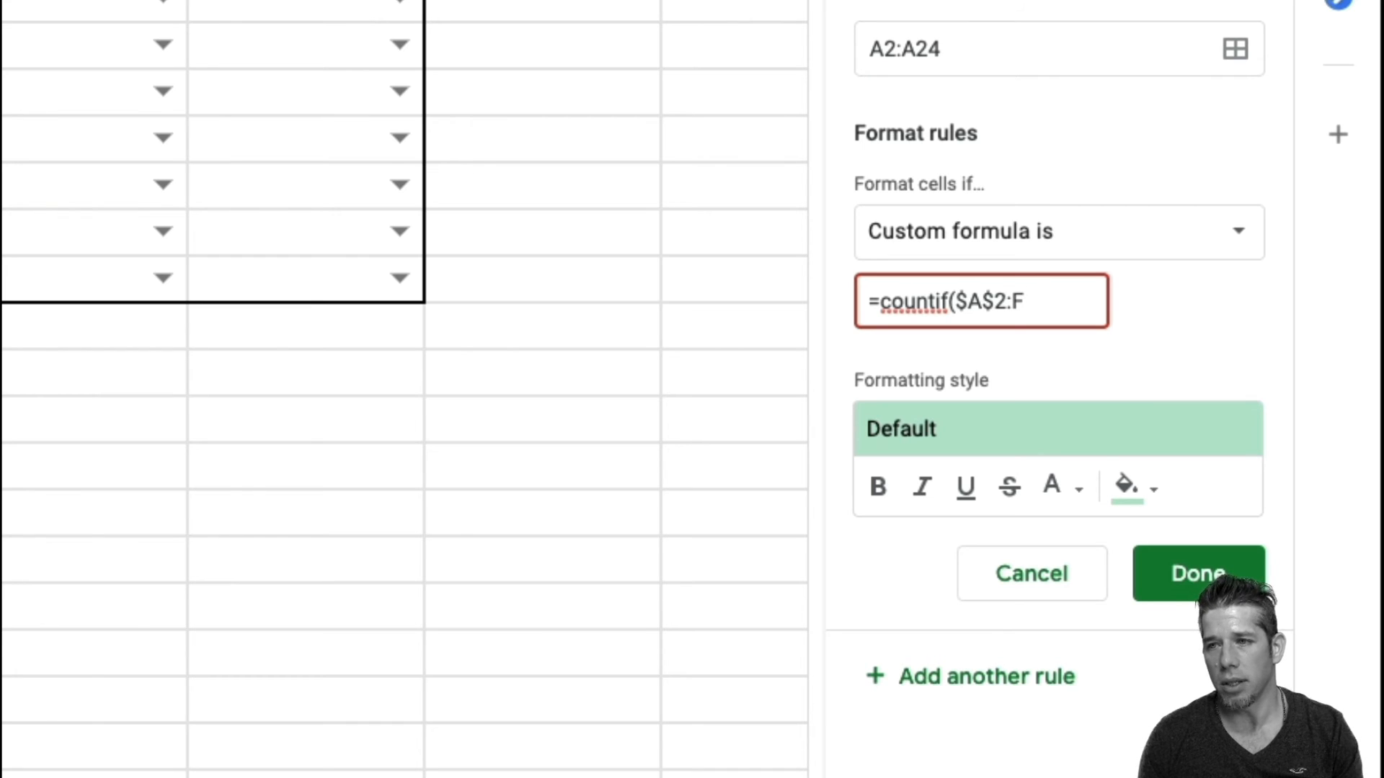
pyautogui.write(',')
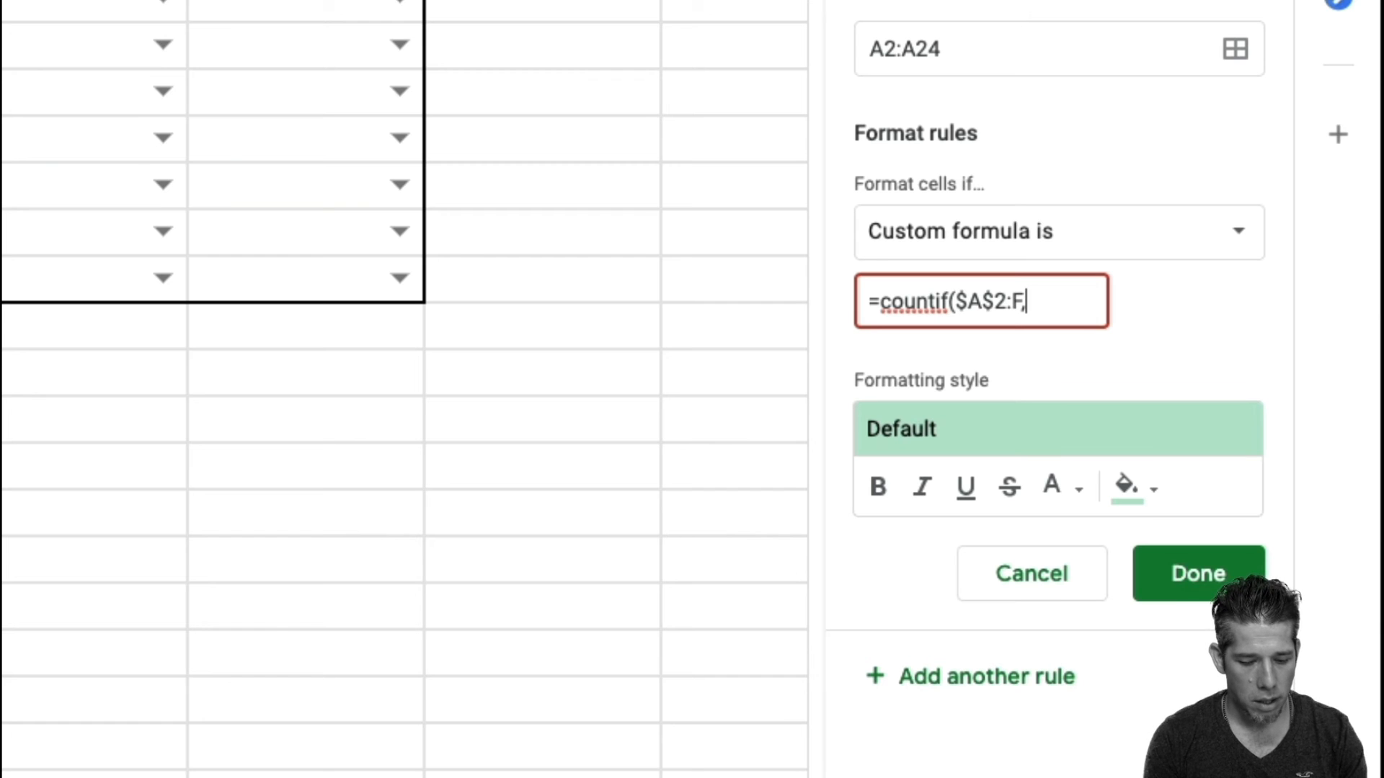
pyautogui.write('$A')
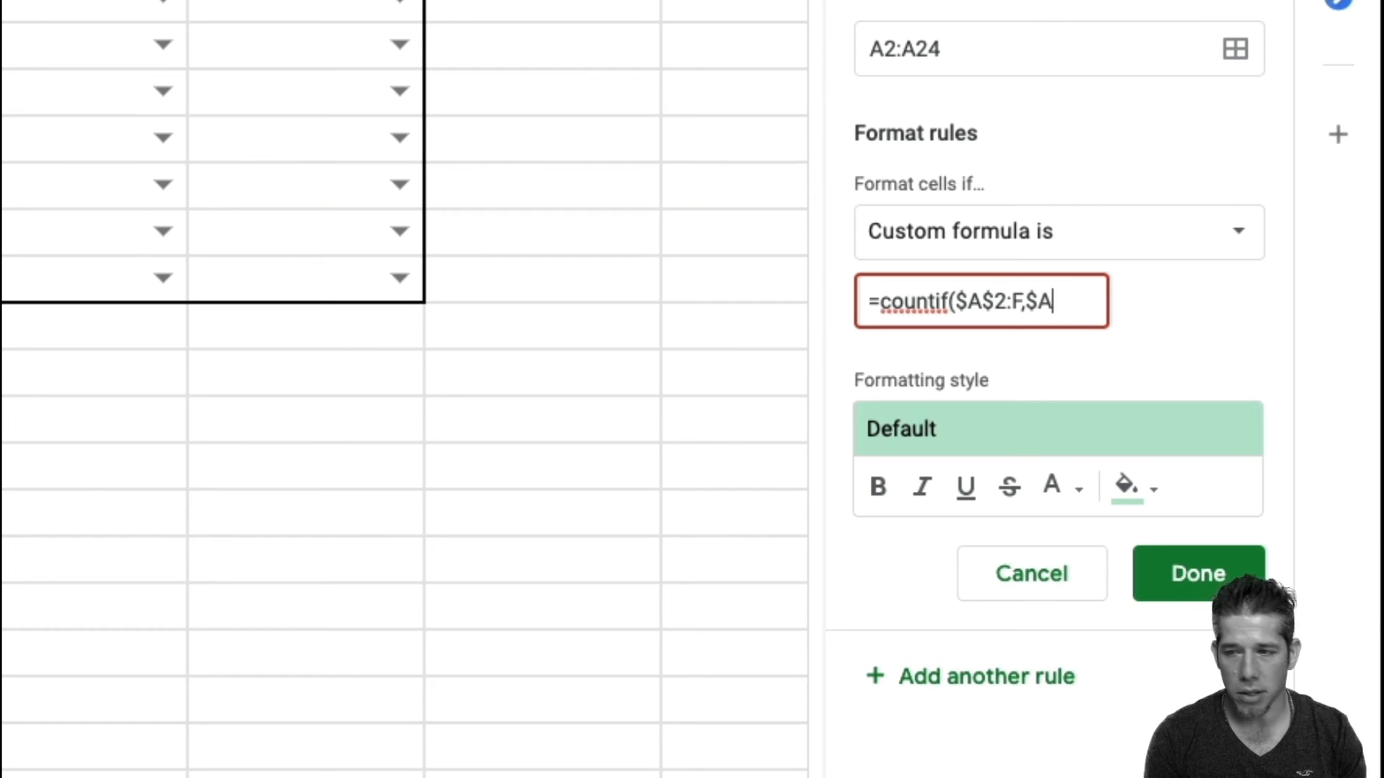
pyautogui.write('2')
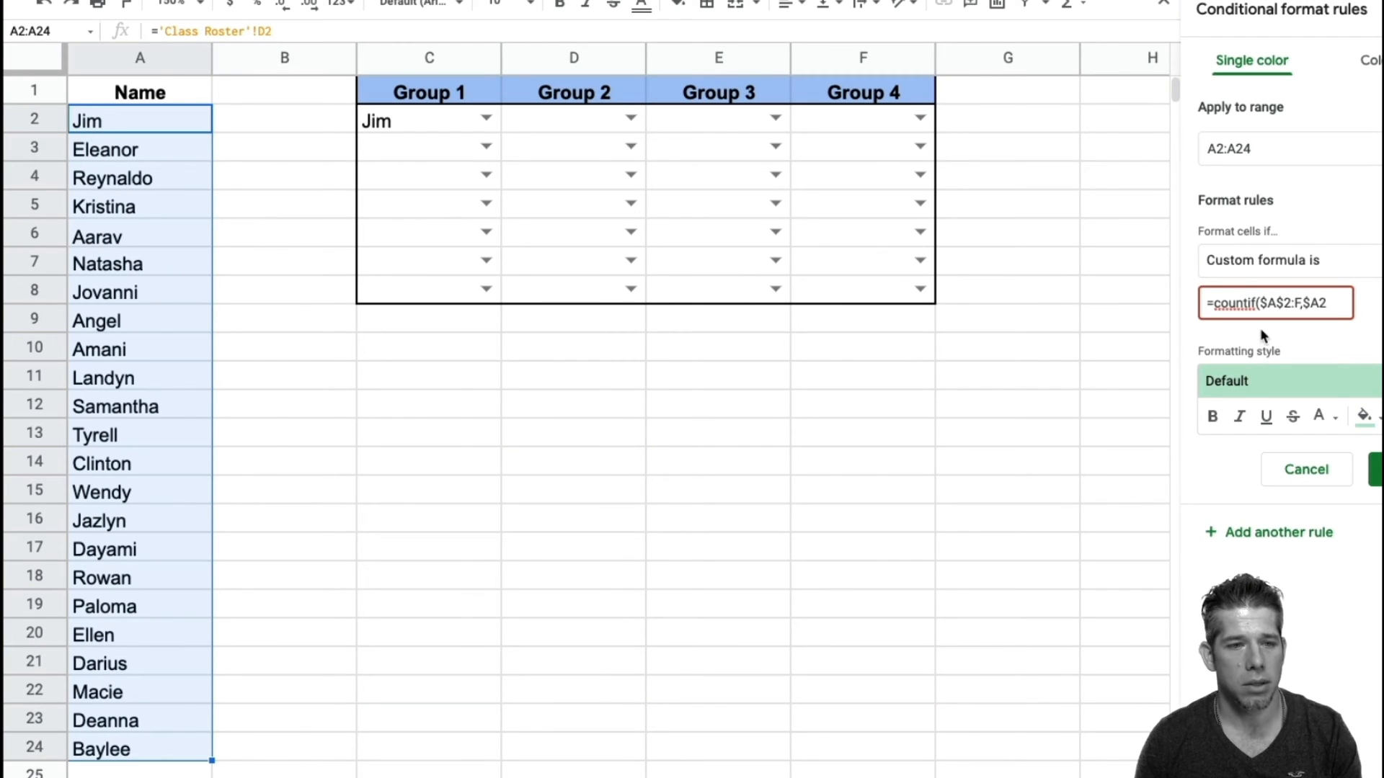
pyautogui.write(')')
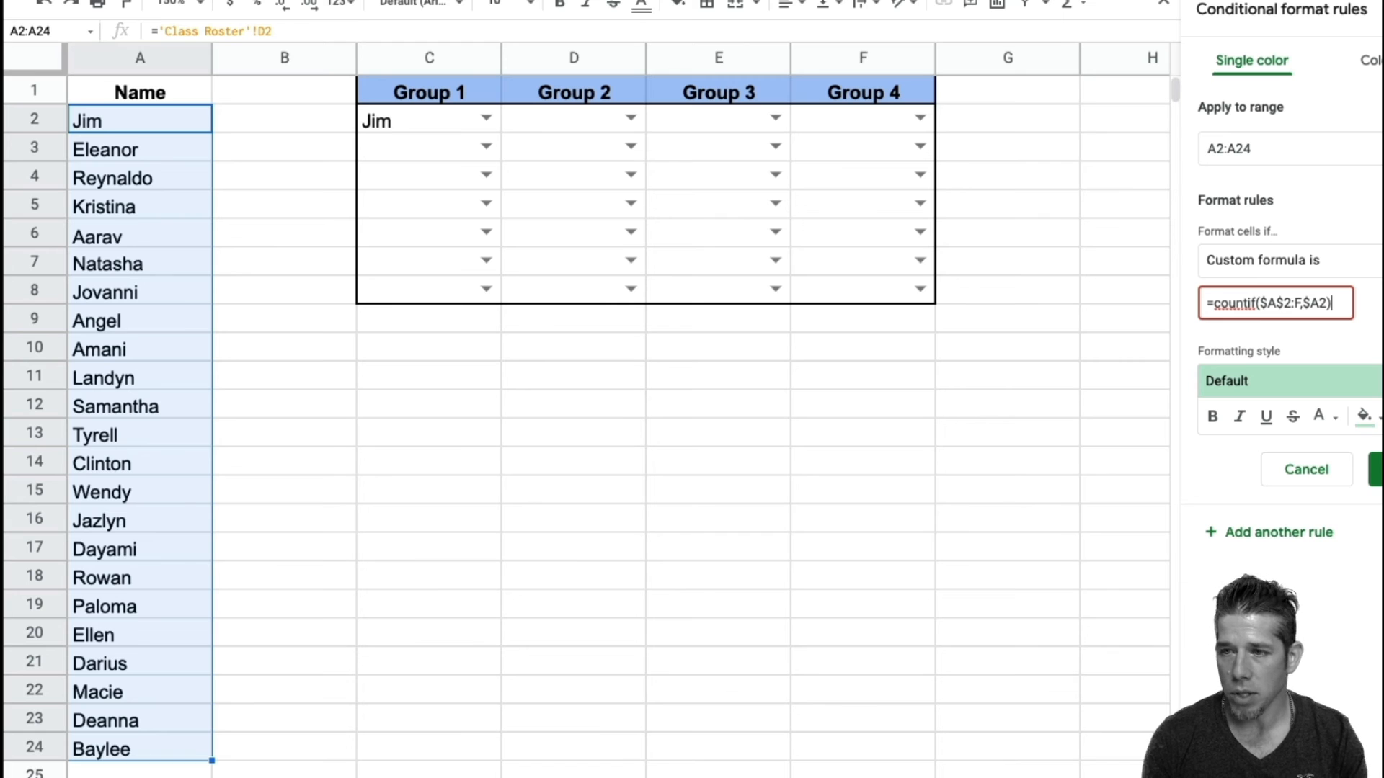
pyautogui.write('>1')
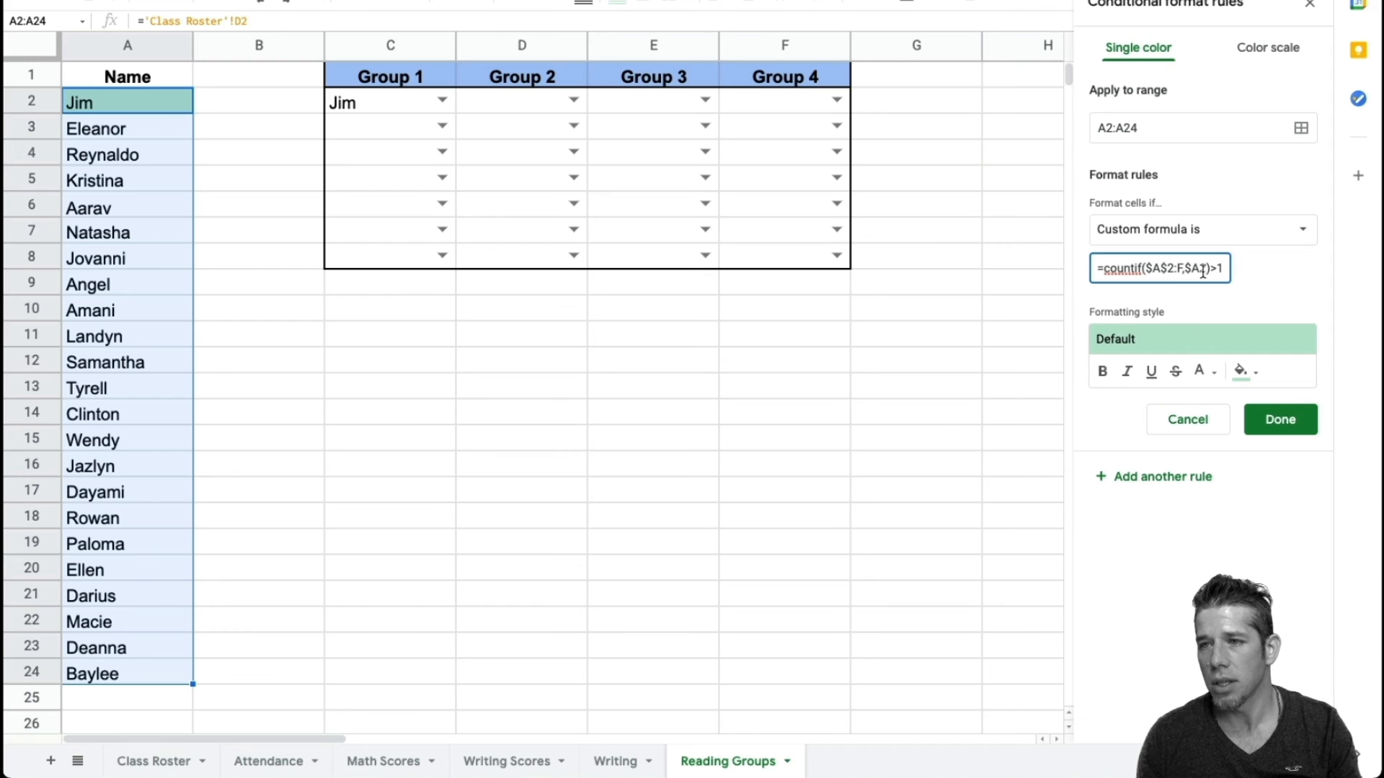
# Set the rule's fill color to dark gray
pyautogui.click(1252, 382)
pyautogui.click(1202, 371)
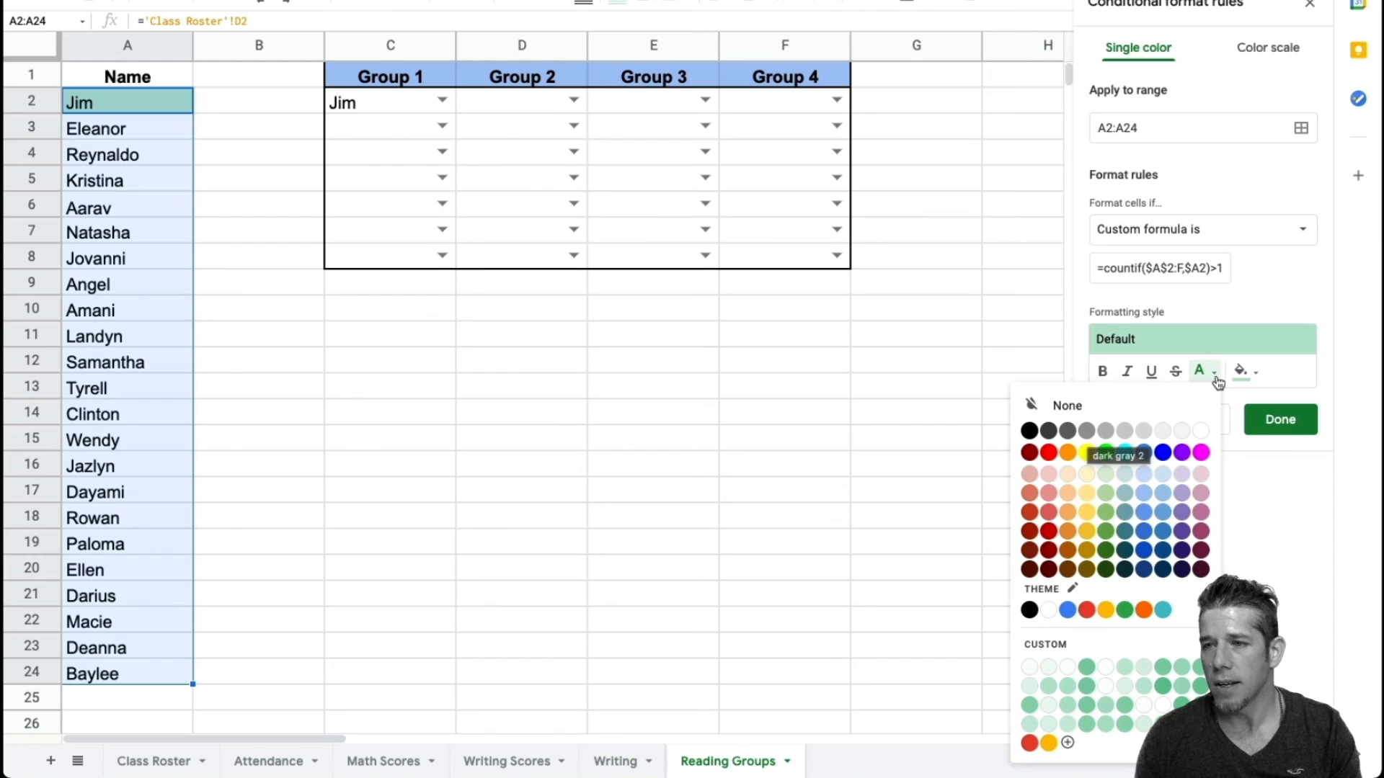
pyautogui.click(1247, 372)
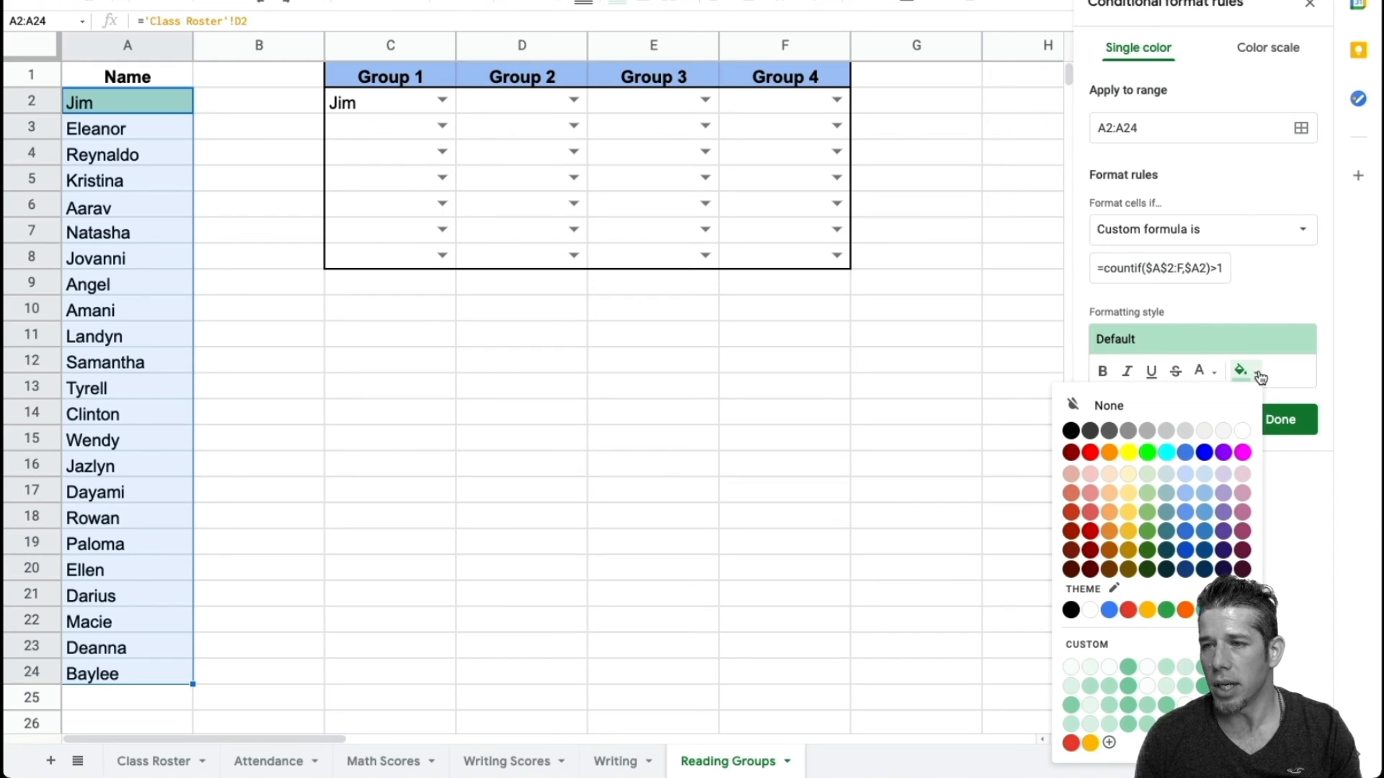
pyautogui.click(1133, 434)
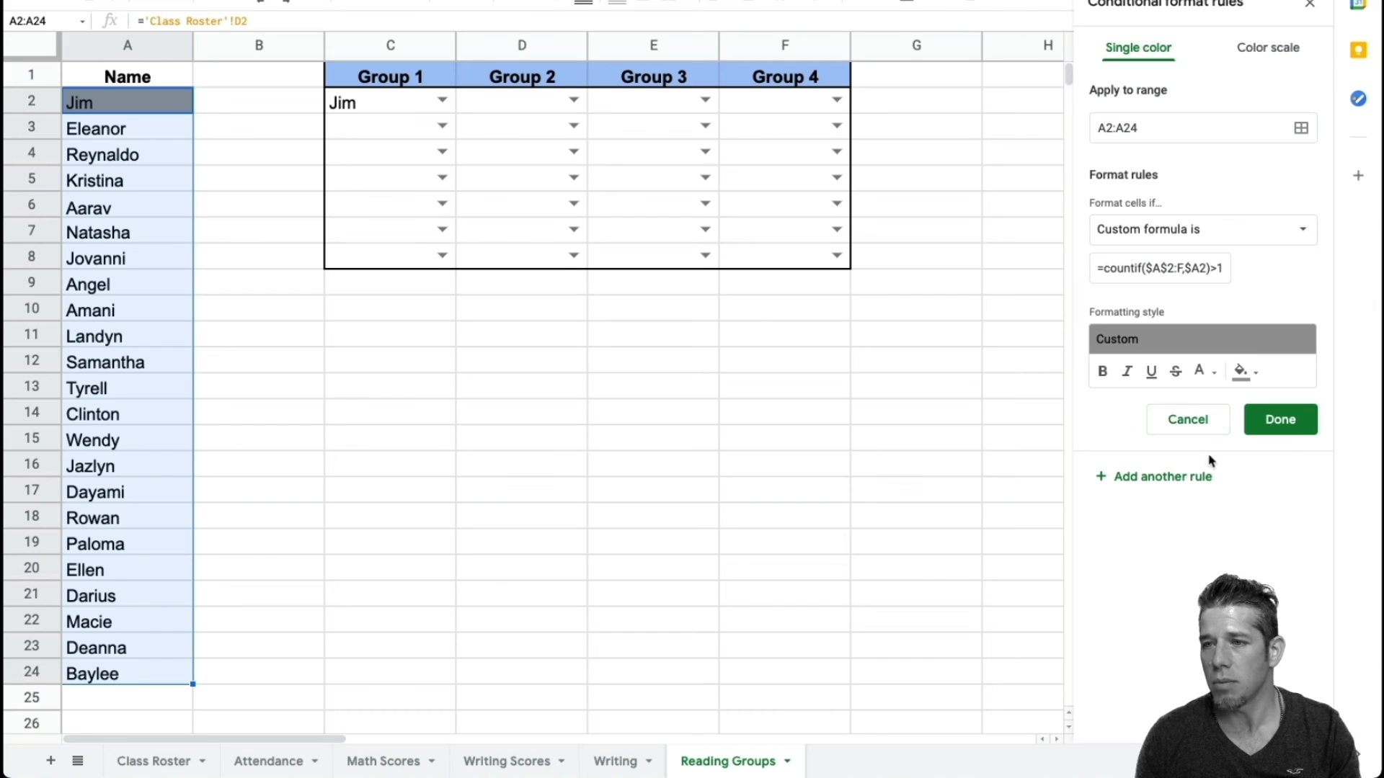
# Format the rule's text as light gray with strikethrough, and save the rule
pyautogui.click(1213, 370)
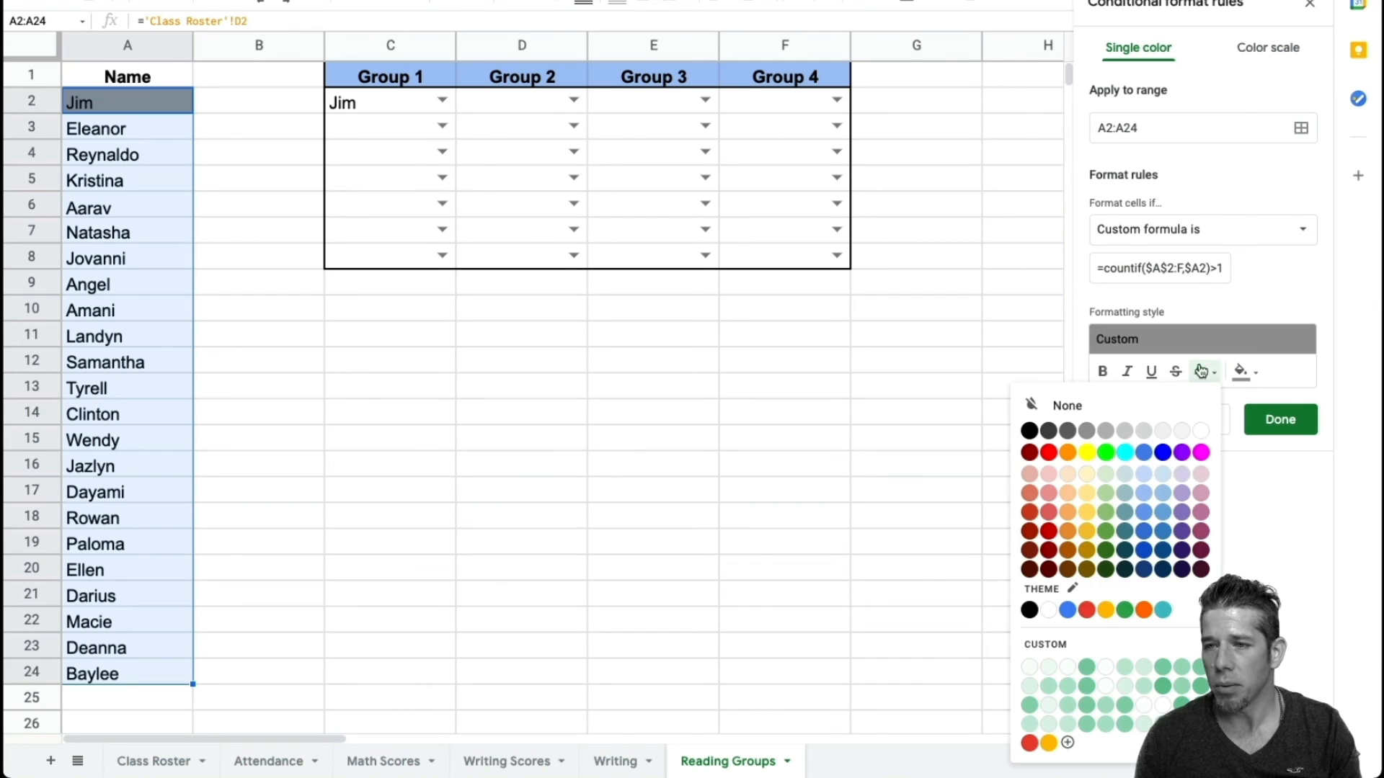
pyautogui.click(1211, 371)
pyautogui.click(1211, 371)
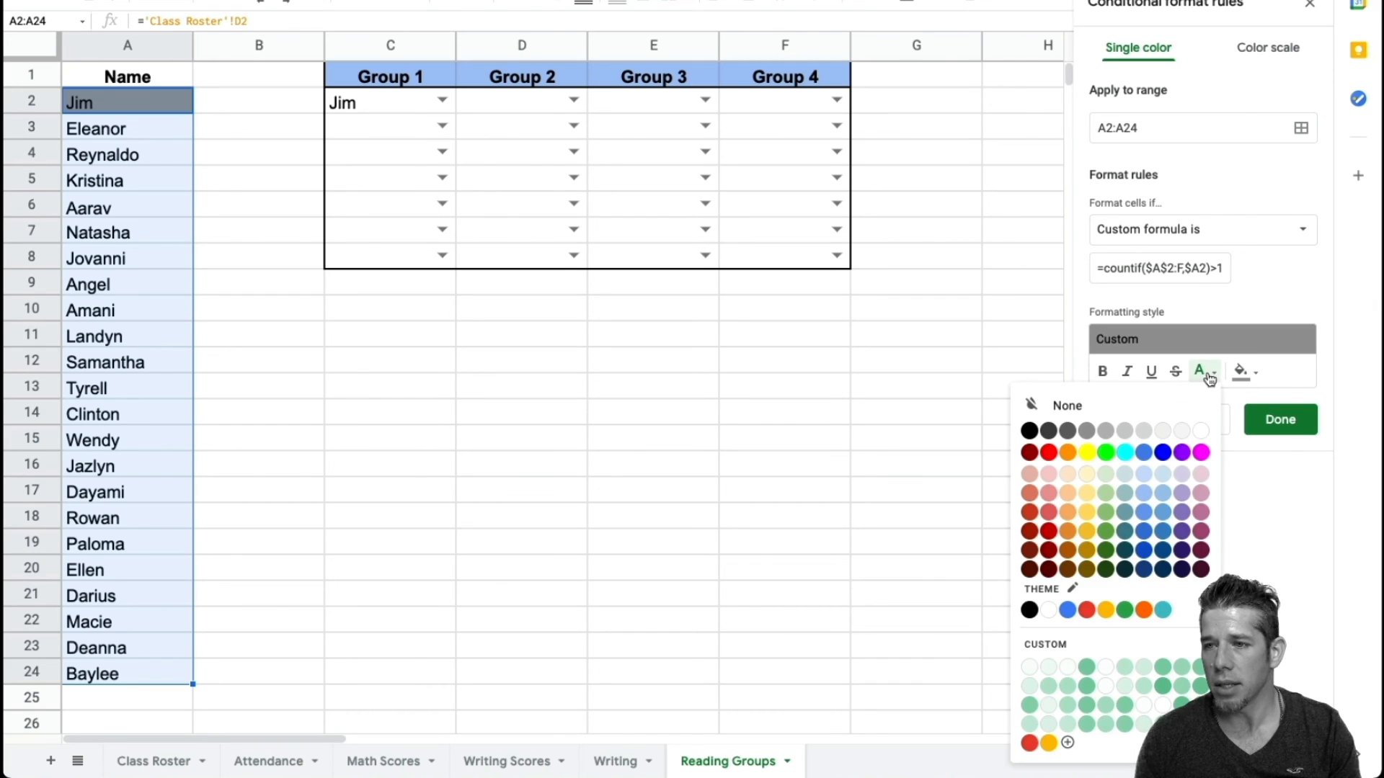
pyautogui.click(1167, 433)
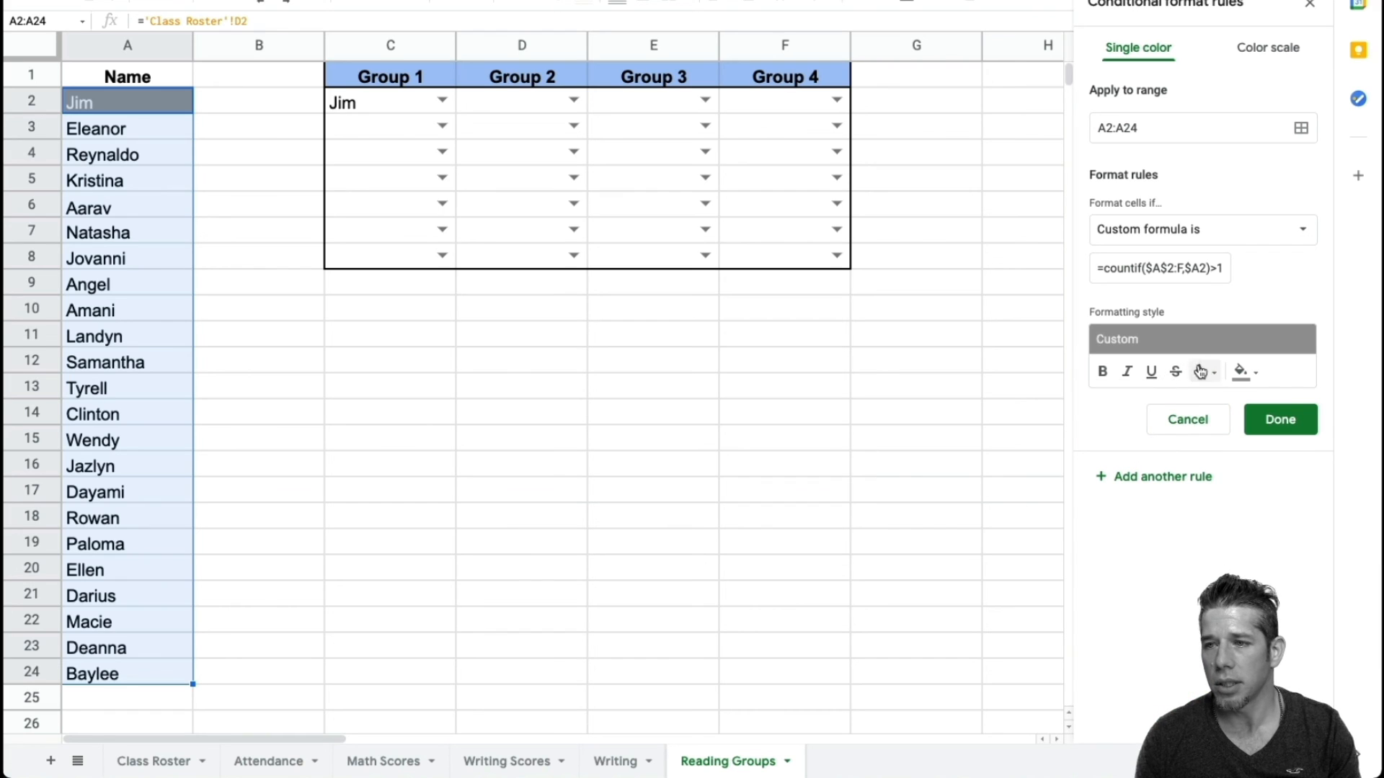
pyautogui.click(1173, 372)
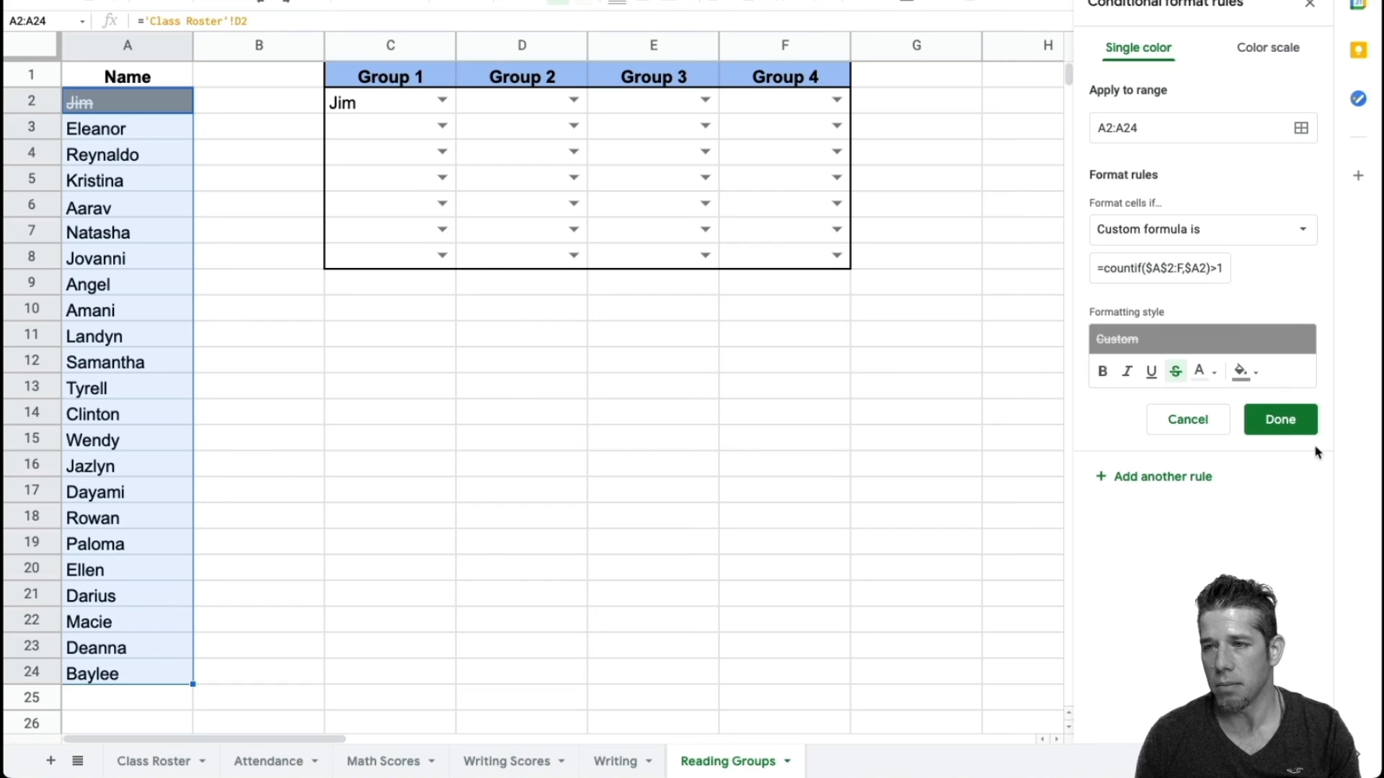
pyautogui.click(1280, 421)
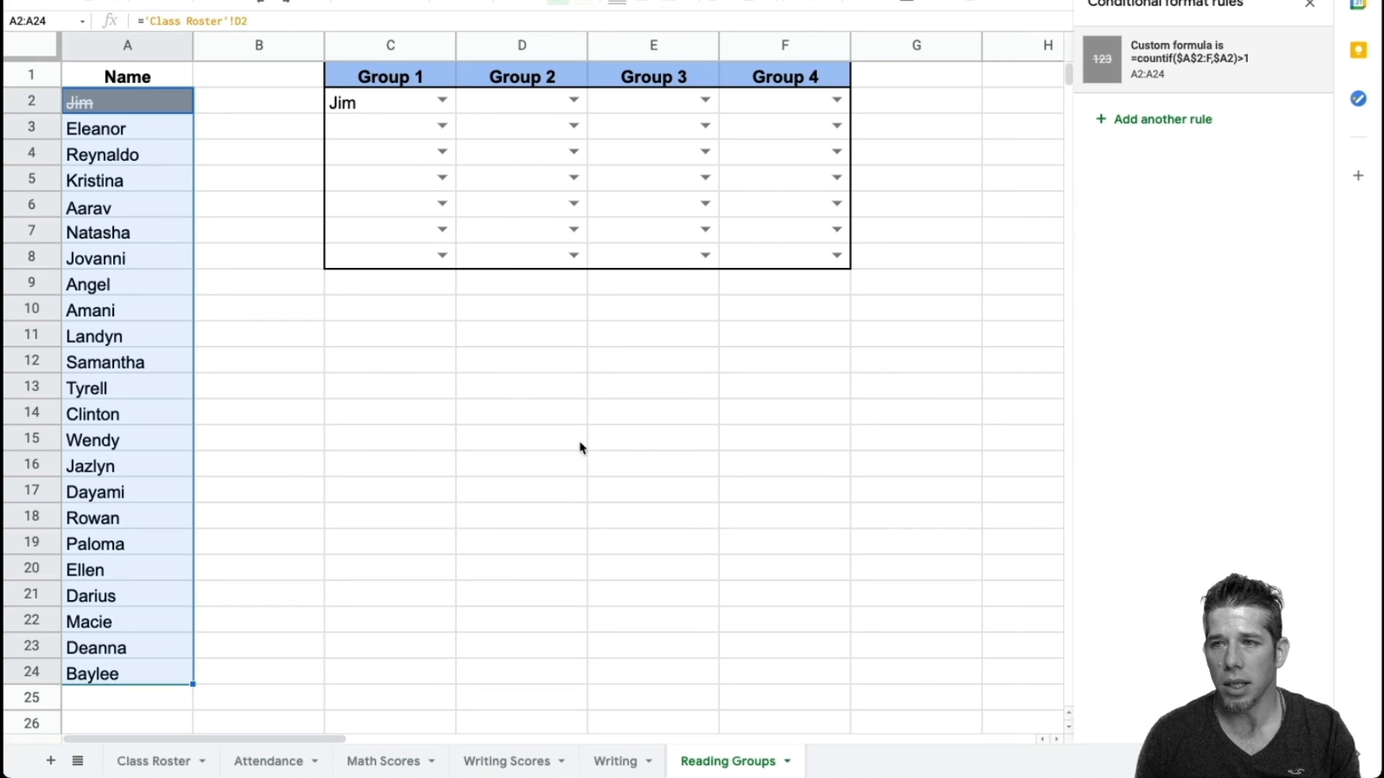
# Assign the students listed in A11, A16 and A14 to Groups 1, 2 and 3 in C3, D3 and E3
pyautogui.click(378, 133)
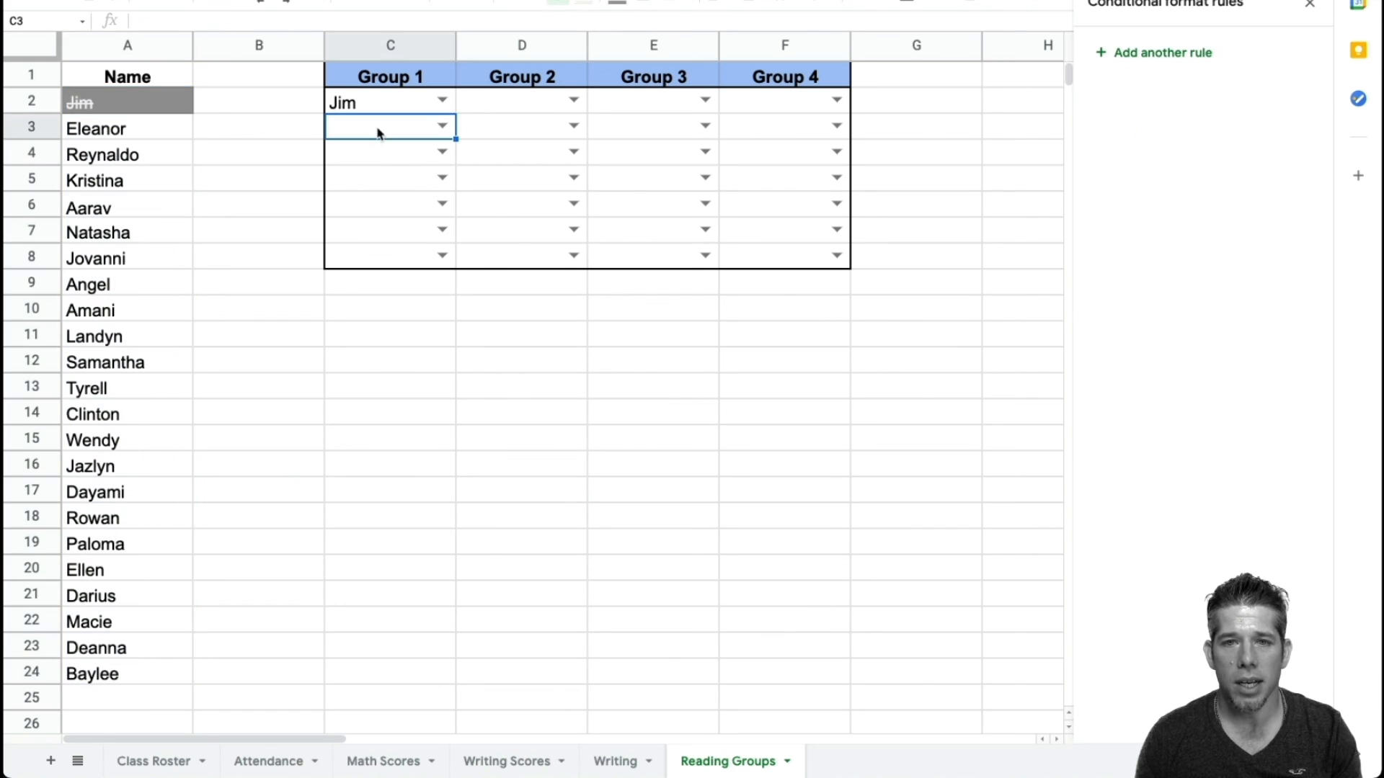
pyautogui.click(442, 126)
pyautogui.click(367, 360)
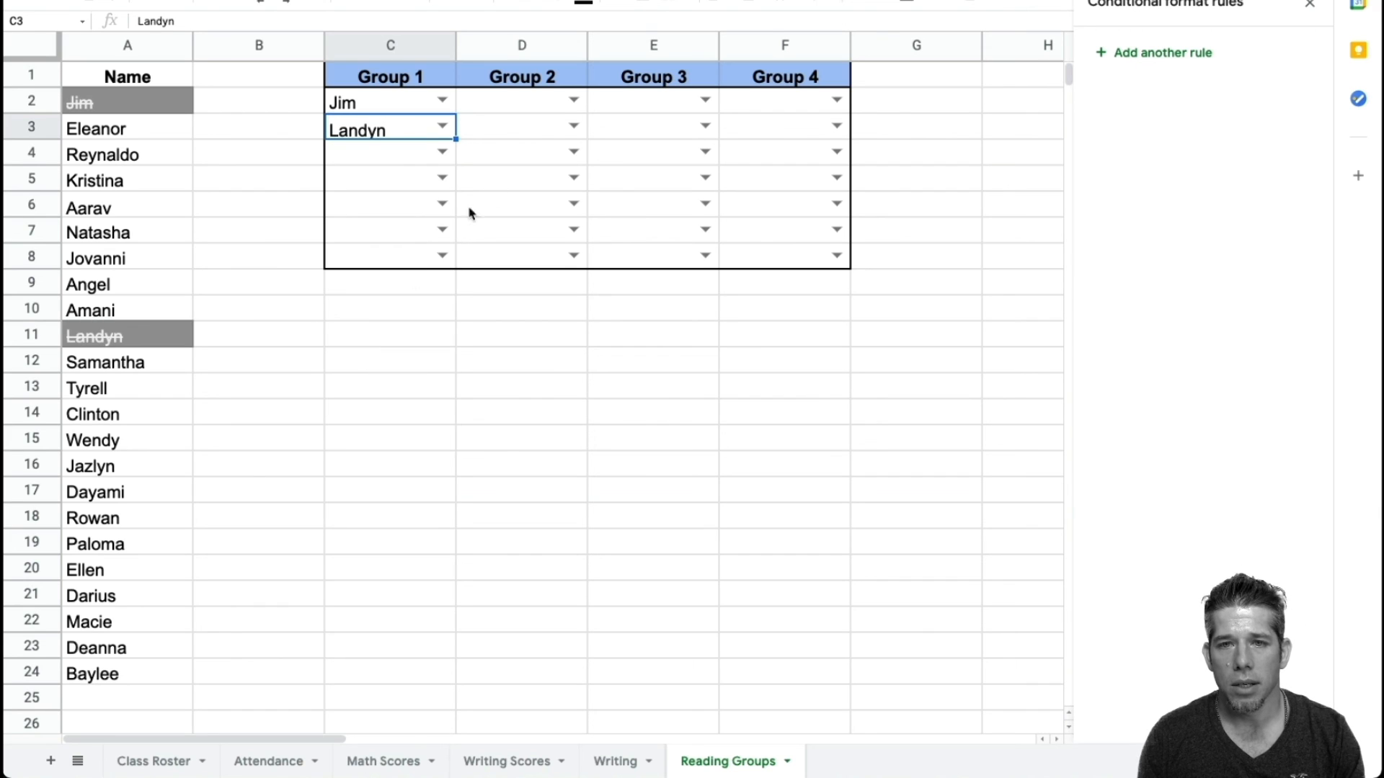
pyautogui.click(574, 126)
pyautogui.click(502, 467)
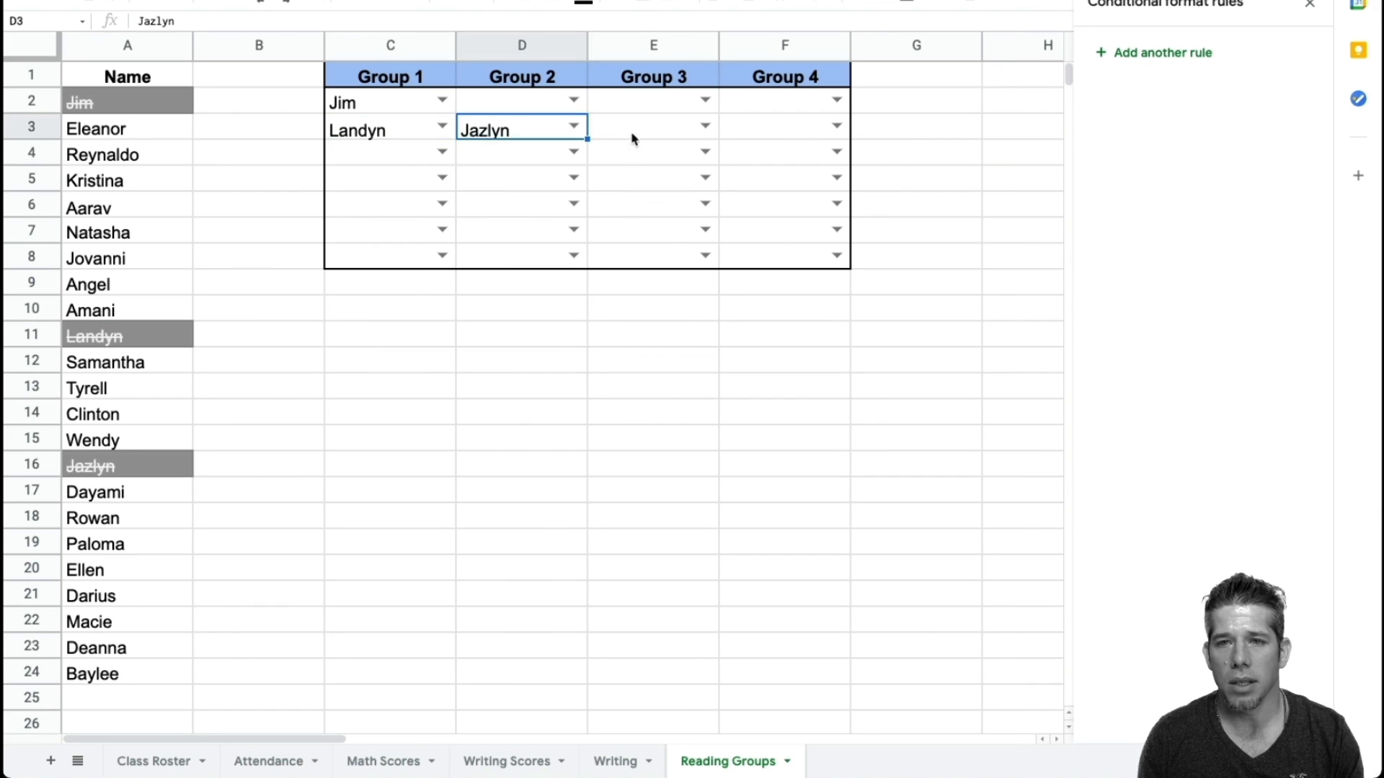
pyautogui.click(681, 137)
pyautogui.click(706, 127)
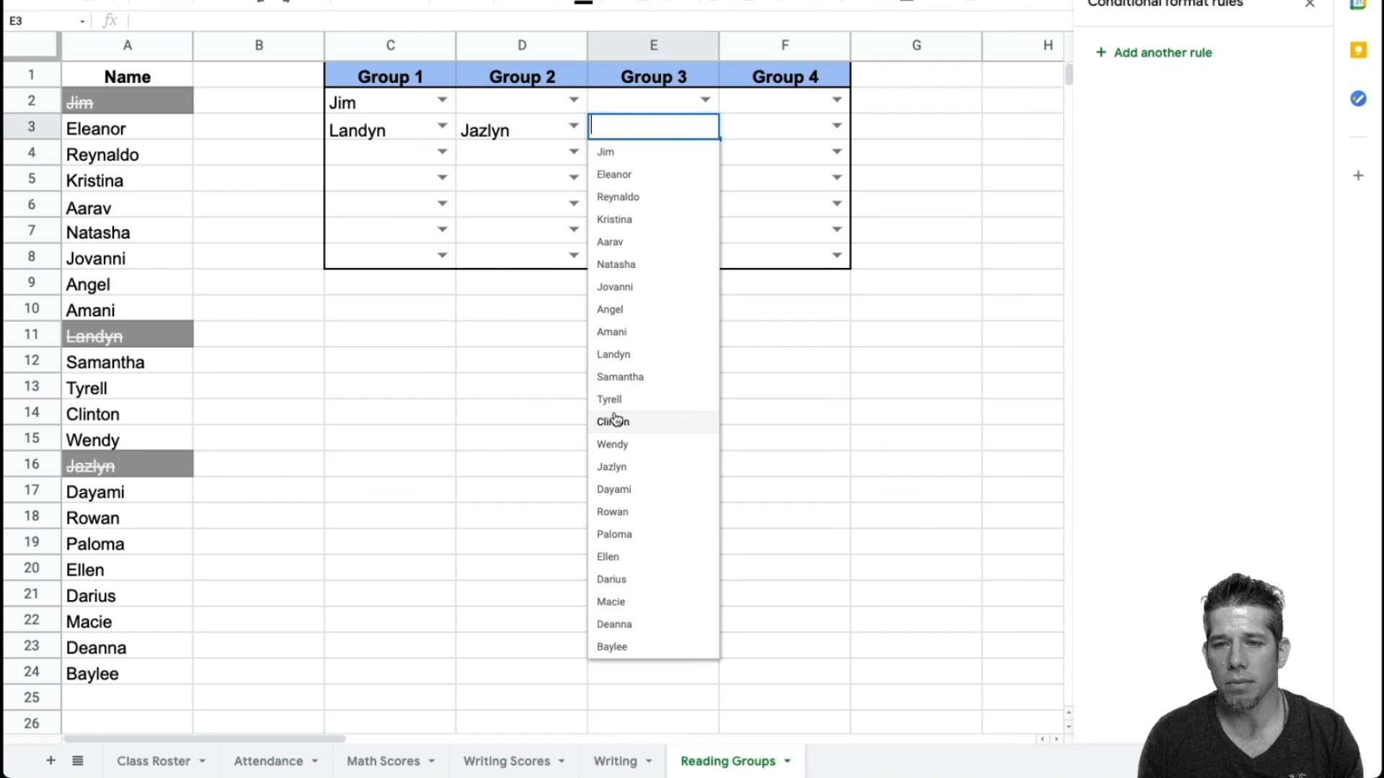
pyautogui.click(615, 417)
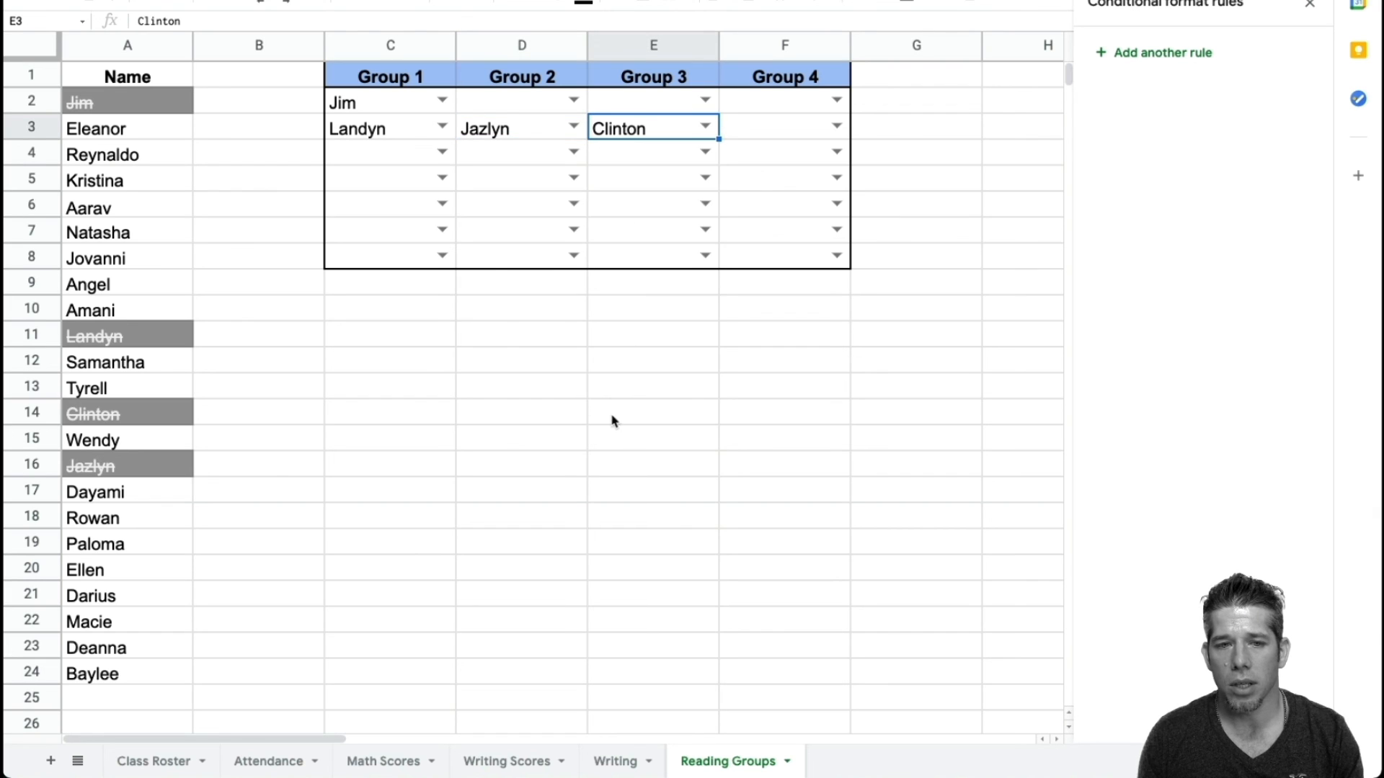
# Assign the student listed in A19 to D4 and the one listed in A9 to D2 in Group 2
pyautogui.click(574, 151)
pyautogui.click(470, 568)
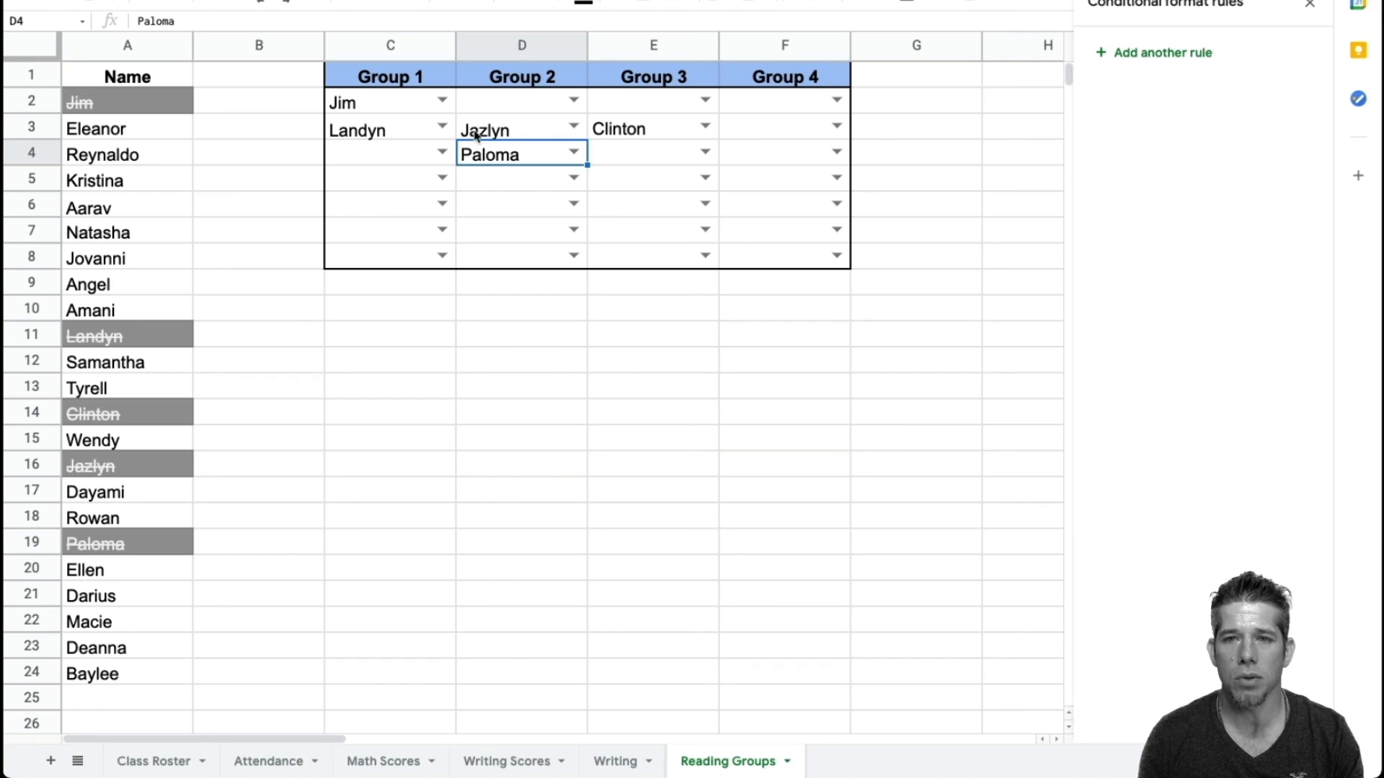
pyautogui.click(573, 100)
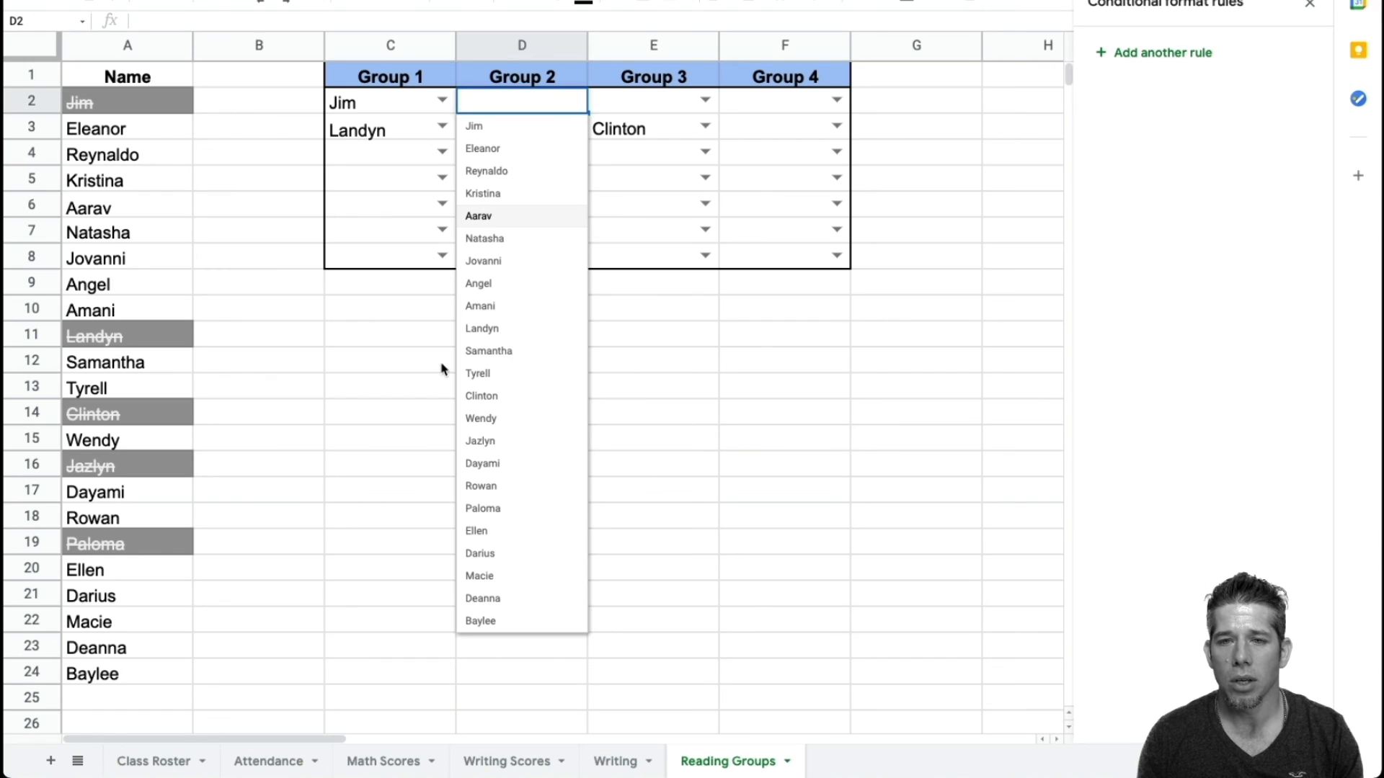
pyautogui.click(478, 284)
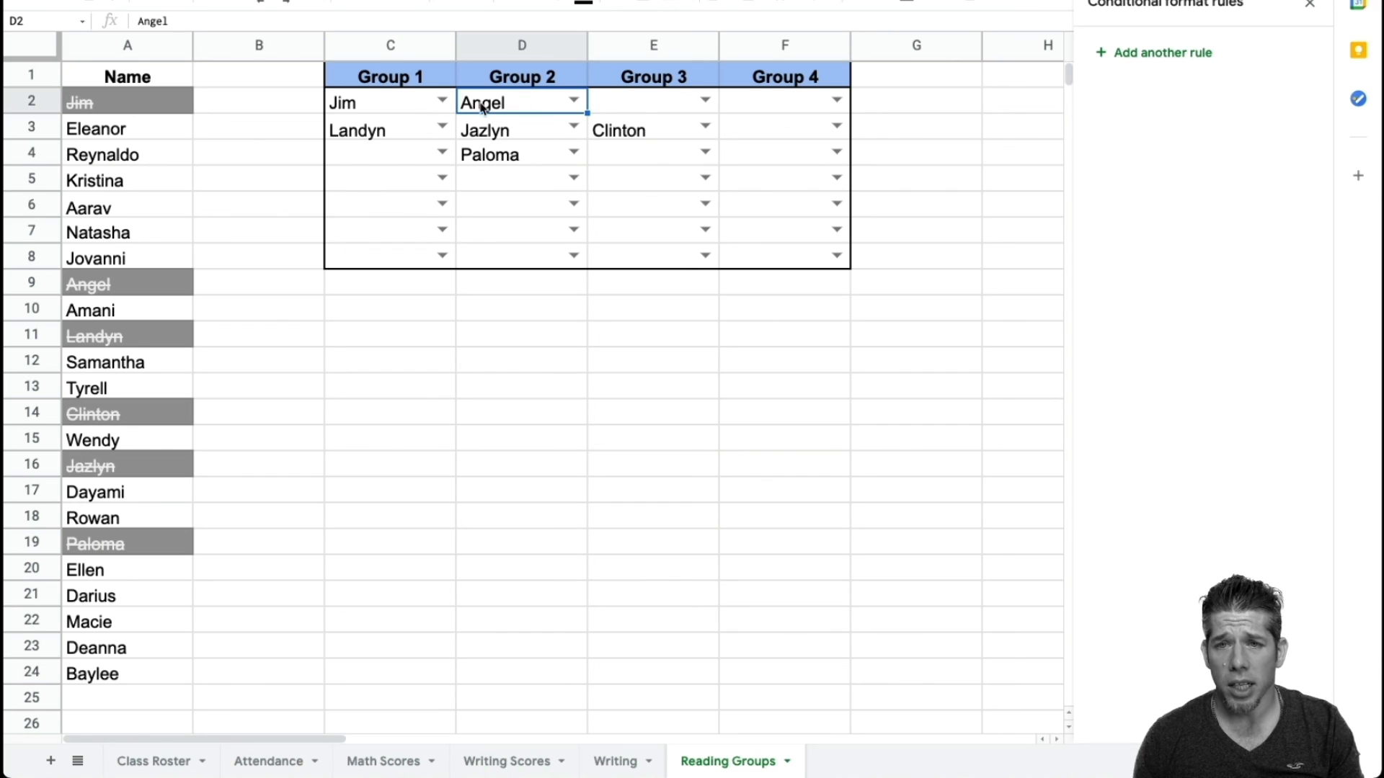
# Test a duplicate assignment by choosing the student listed in A9 for Group 1 in C5, and clear that cell
pyautogui.click(443, 179)
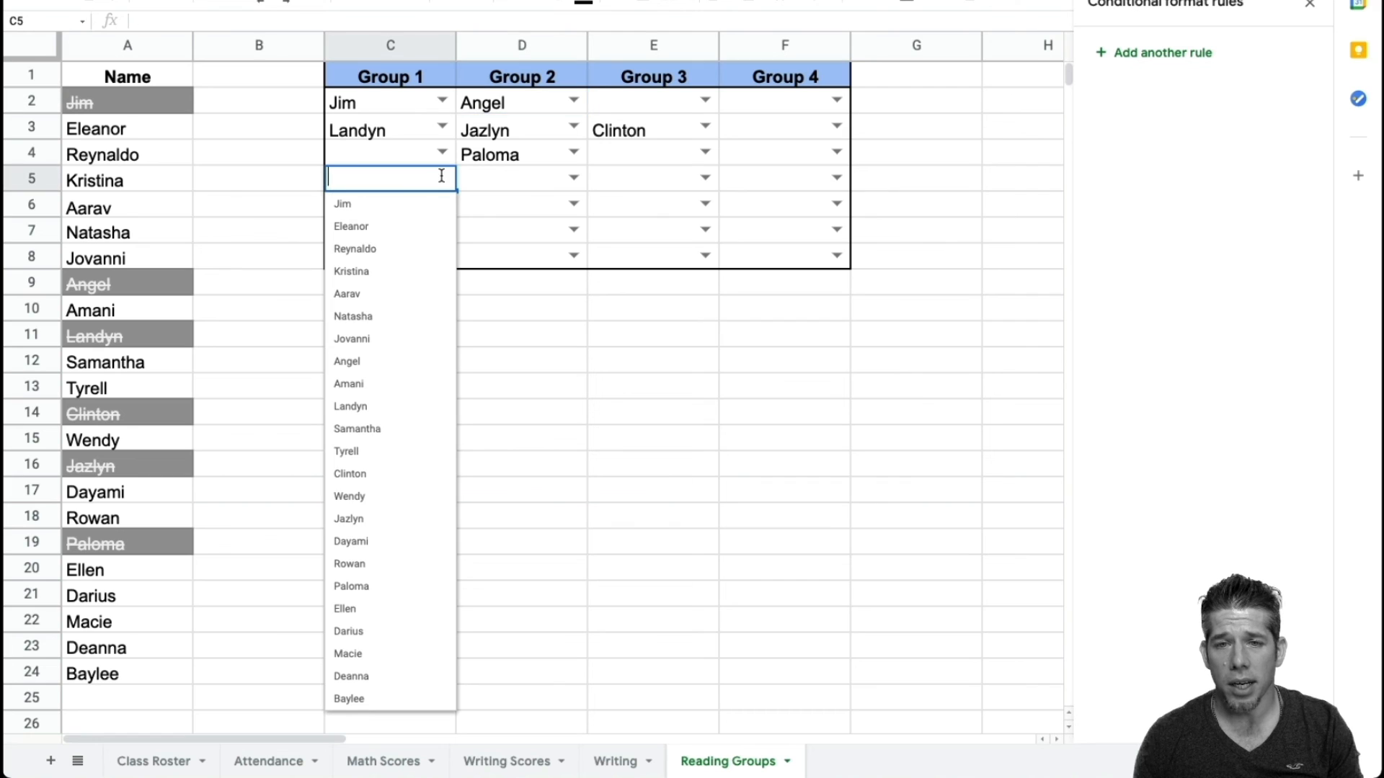
pyautogui.click(357, 361)
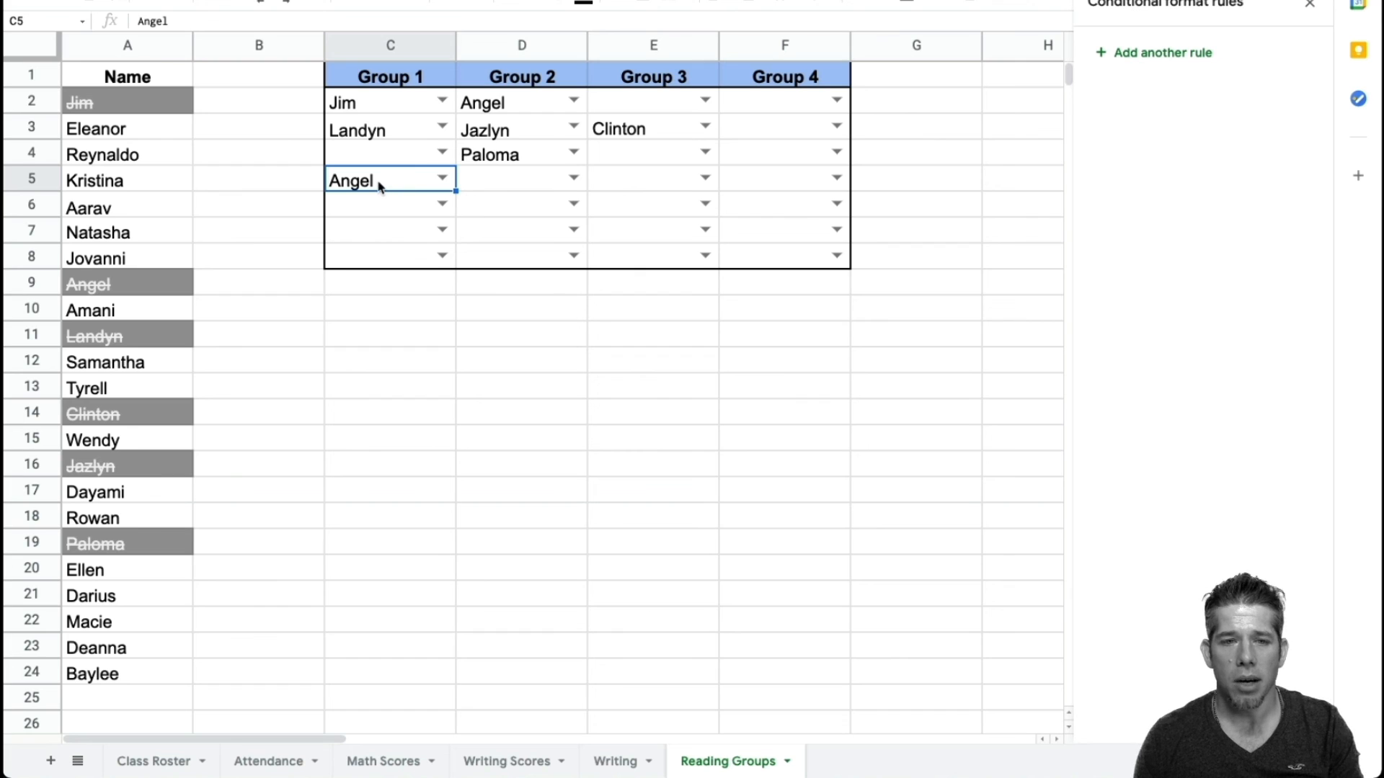
pyautogui.press('Delete')
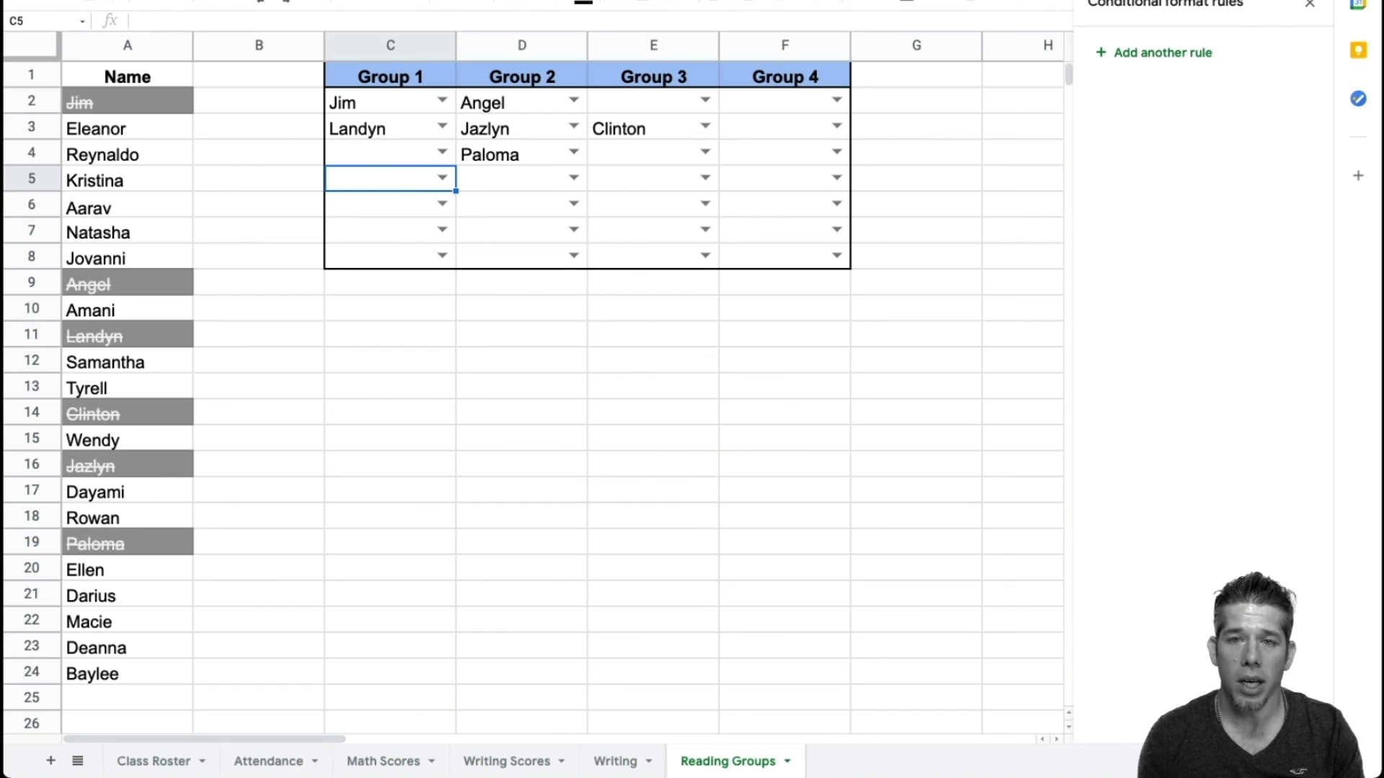